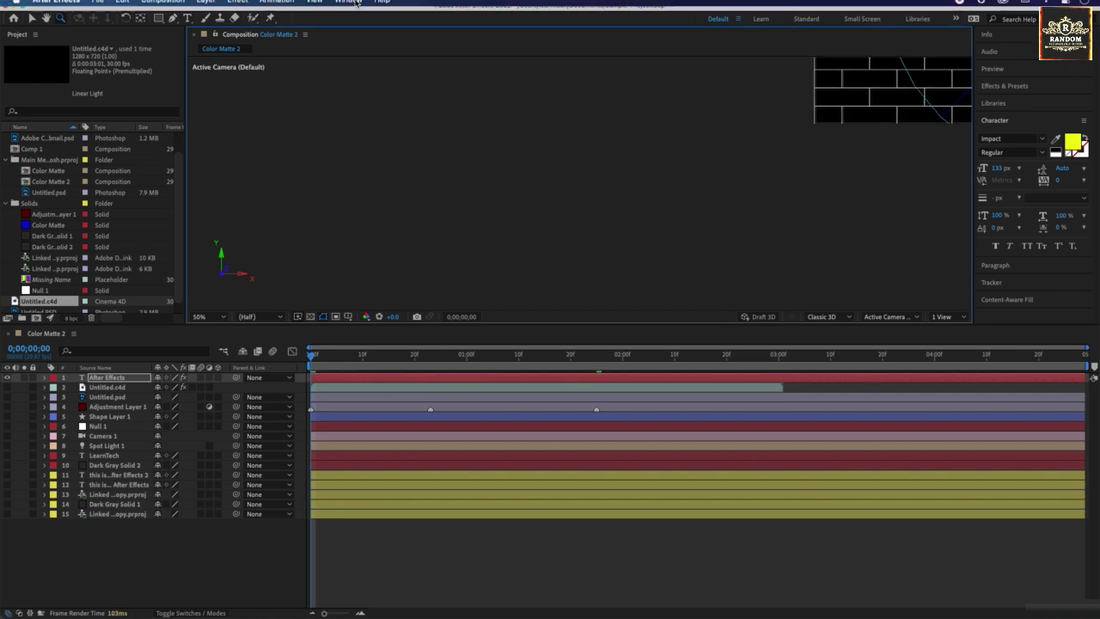
Save the After Effects text layer's settings as the animation preset Untitled.ffx in the User Presets folder
left_click(289, 7)
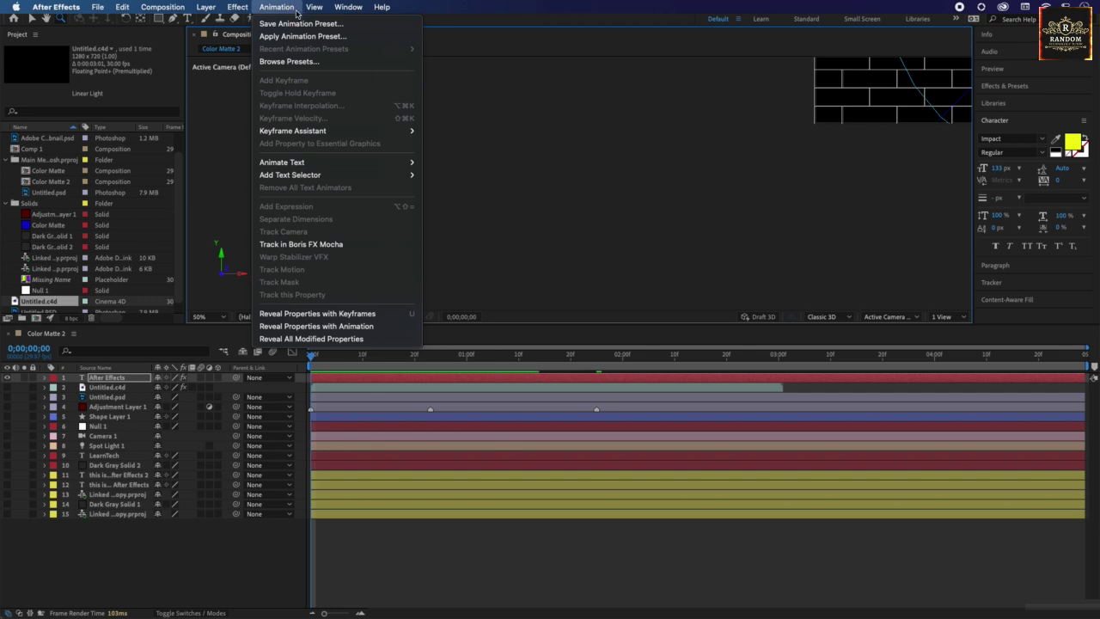
left_click(300, 23)
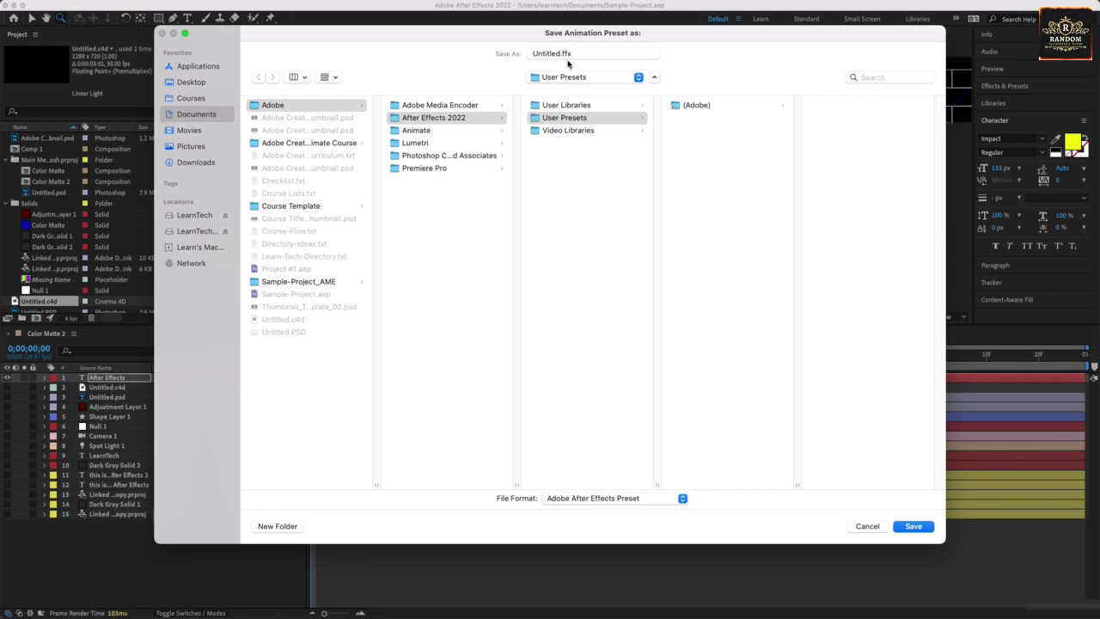
left_click(913, 527)
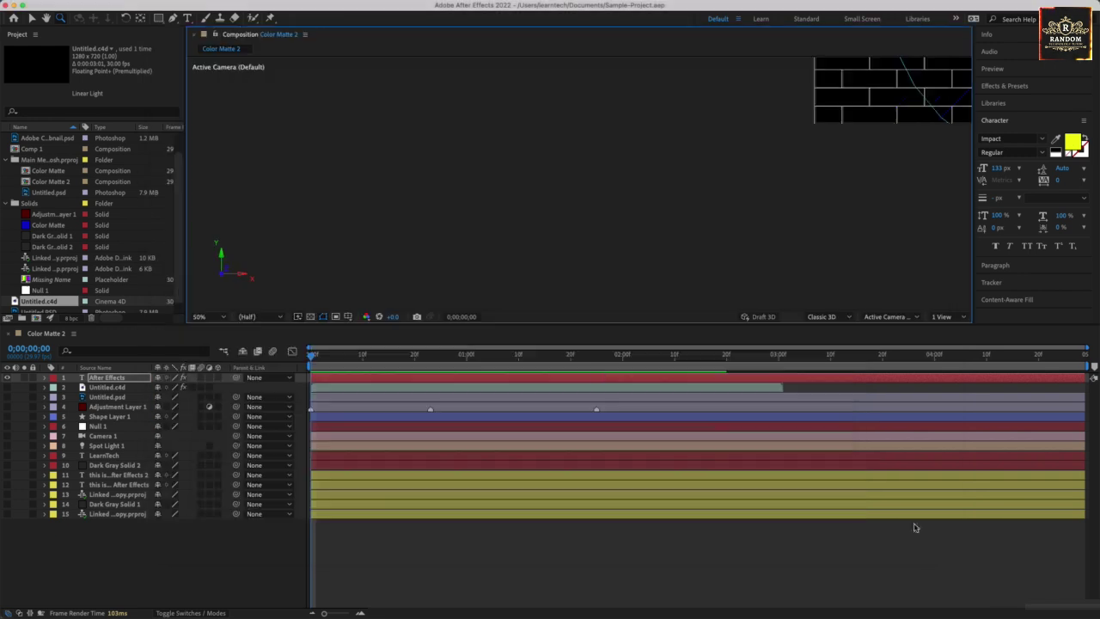
Apply the saved animation preset Untitled.ffx to the After Effects text layer
left_click(276, 5)
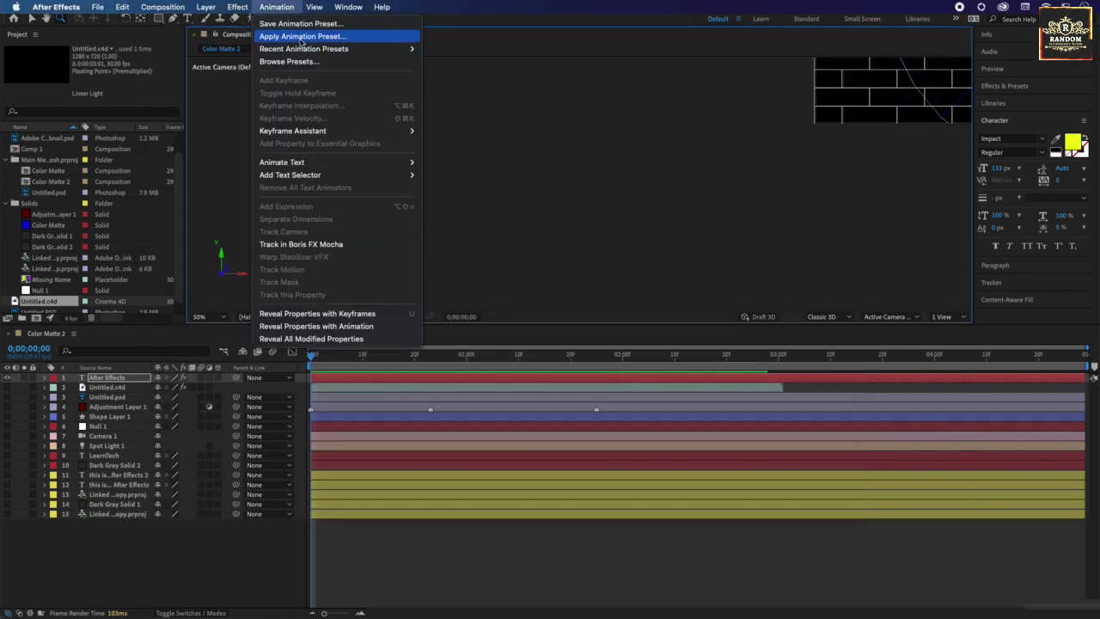
left_click(302, 37)
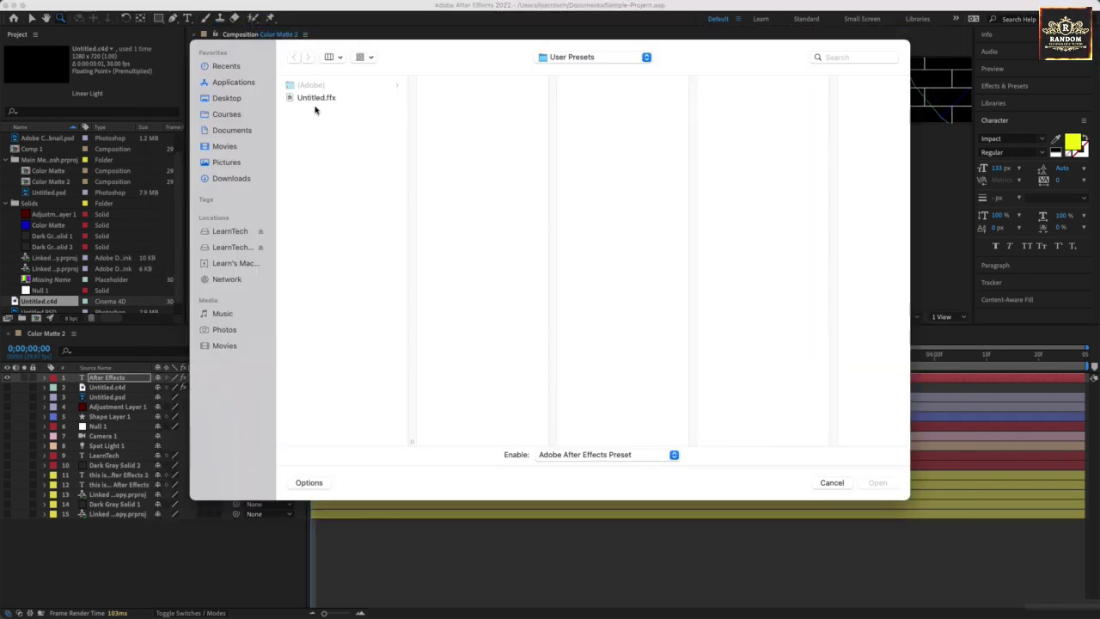
left_click(316, 98)
left_click(877, 483)
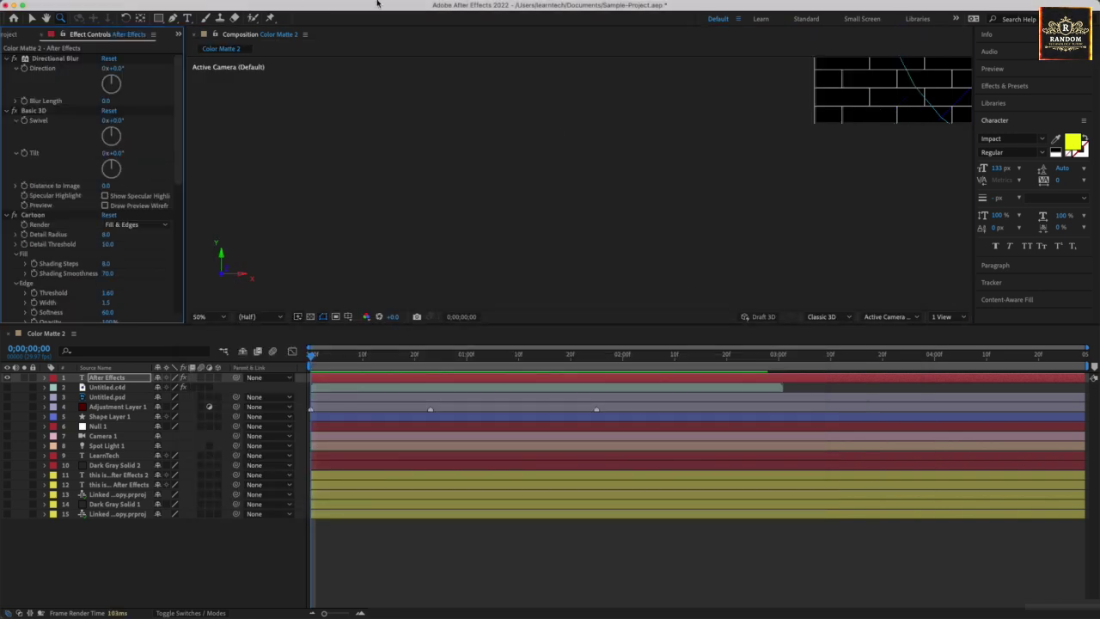
Try to browse the animation presets
left_click(316, 7)
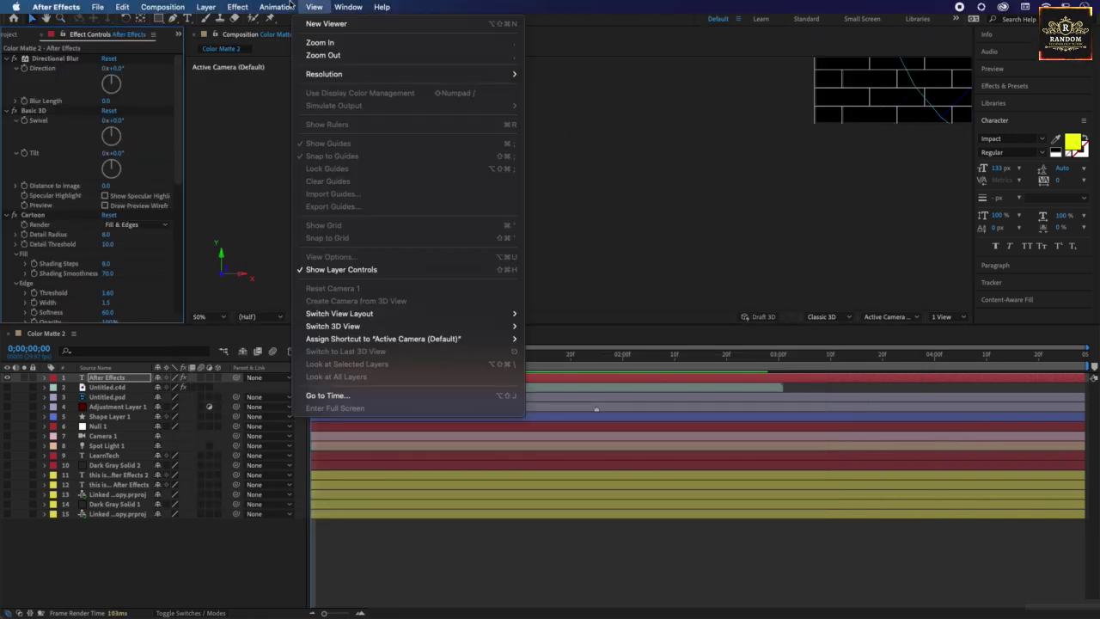
mouse_move(284, 6)
left_click(305, 61)
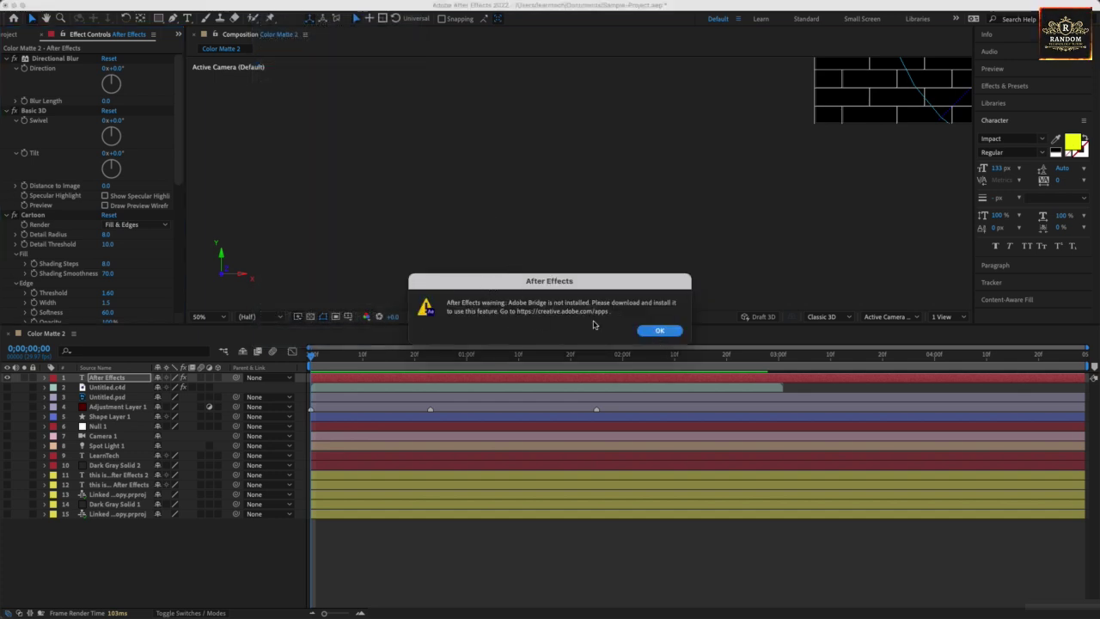
left_click(658, 331)
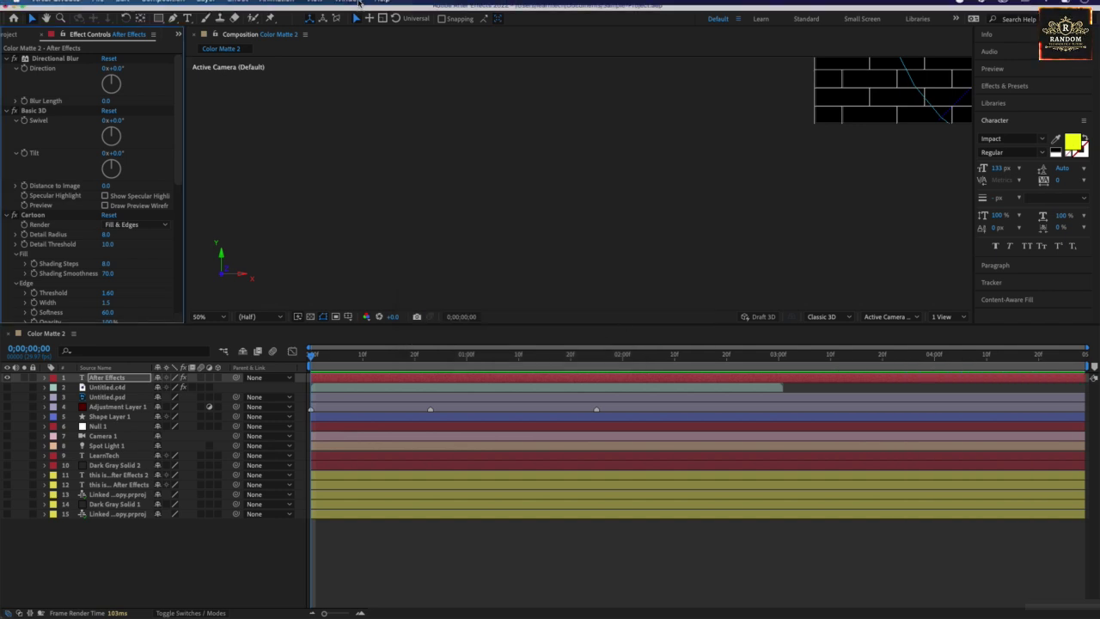
left_click(277, 6)
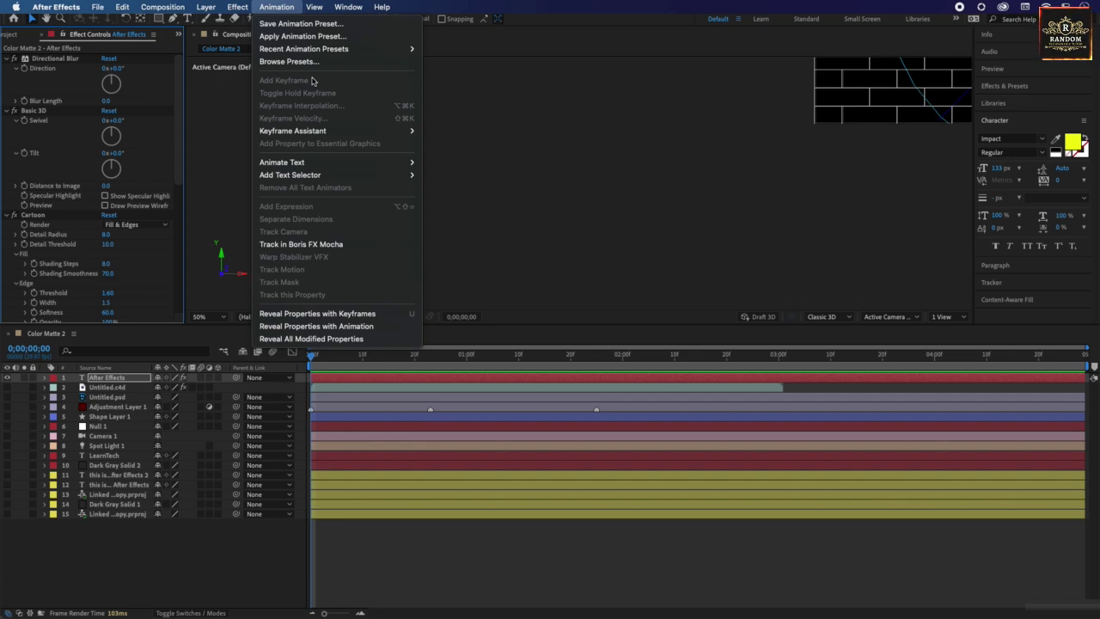
left_click(496, 119)
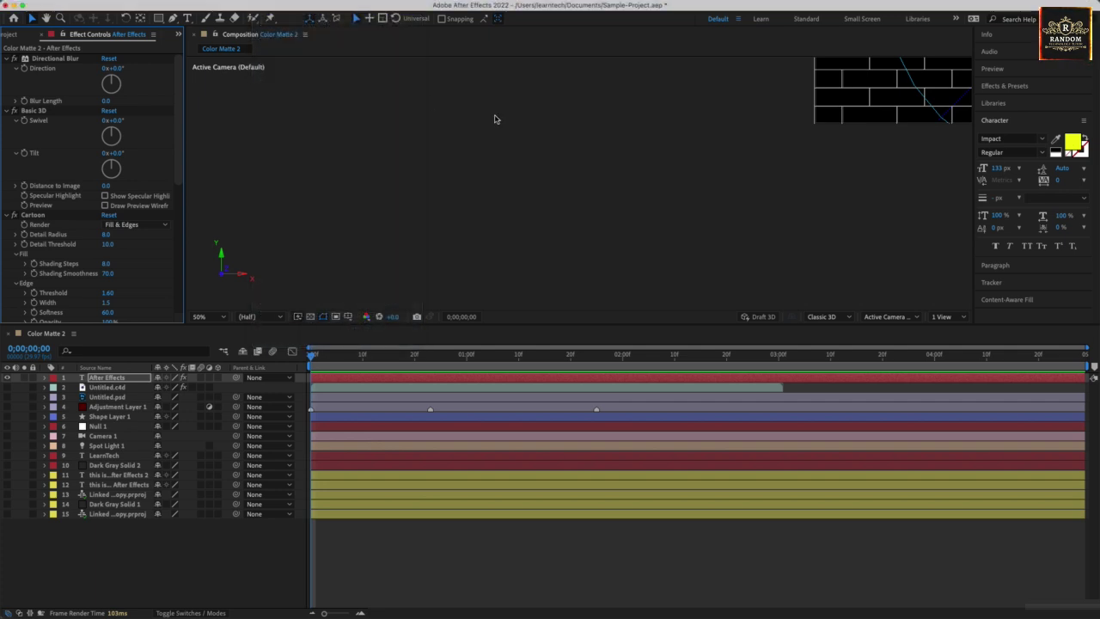
Hide the After Effects text layer in the Color Matte 2 composition and save the project
left_click(219, 543)
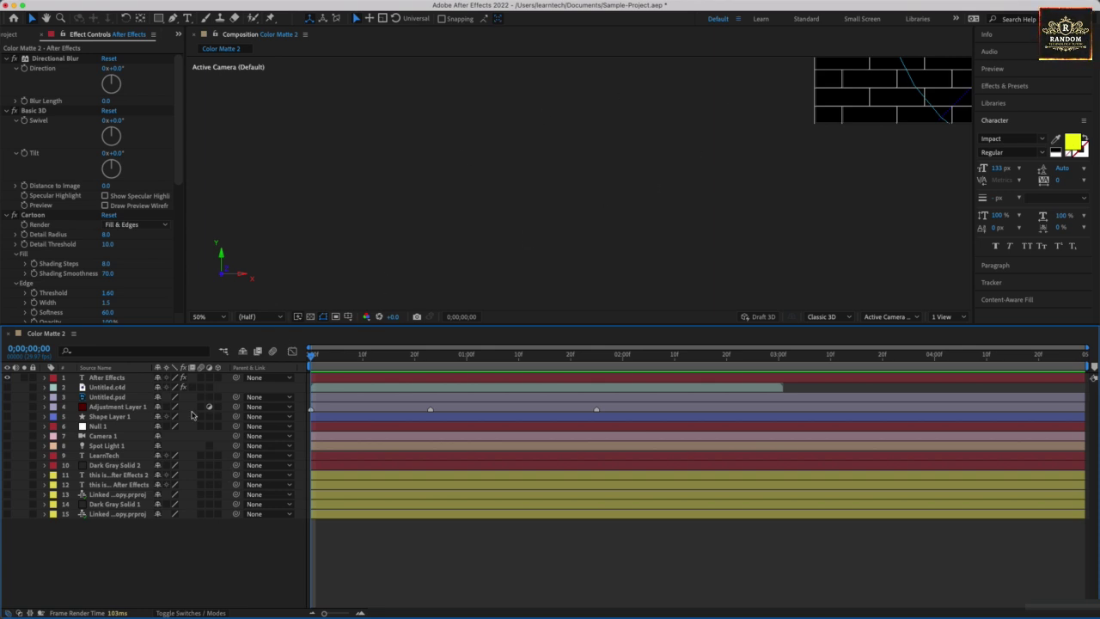
left_click(8, 378)
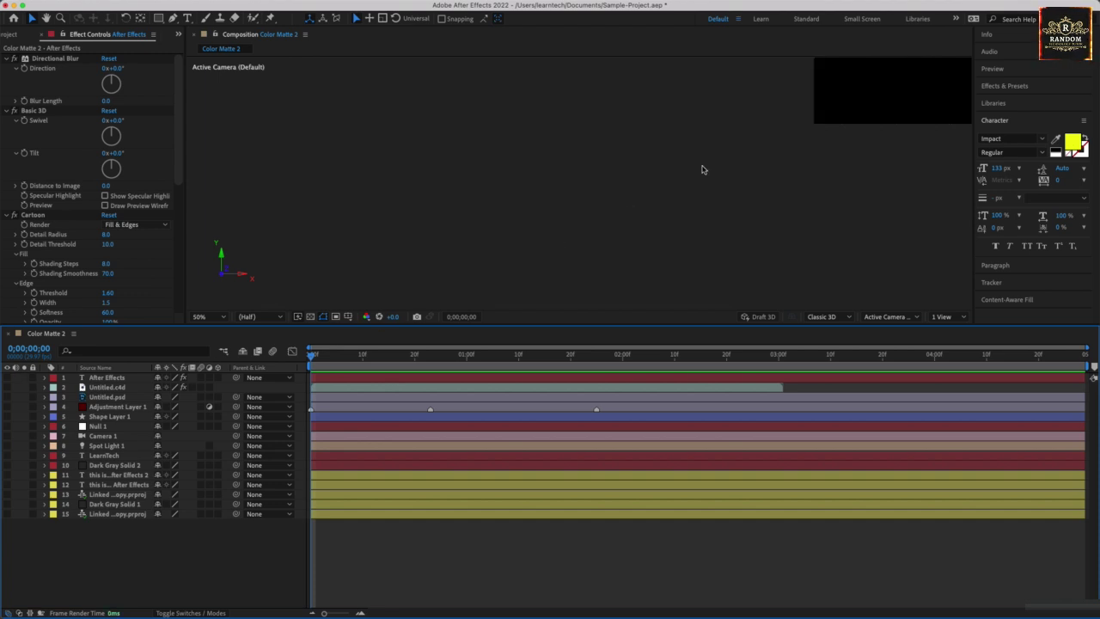
scroll(705, 167, "down", 4)
left_click_drag(613, 181, 555, 199)
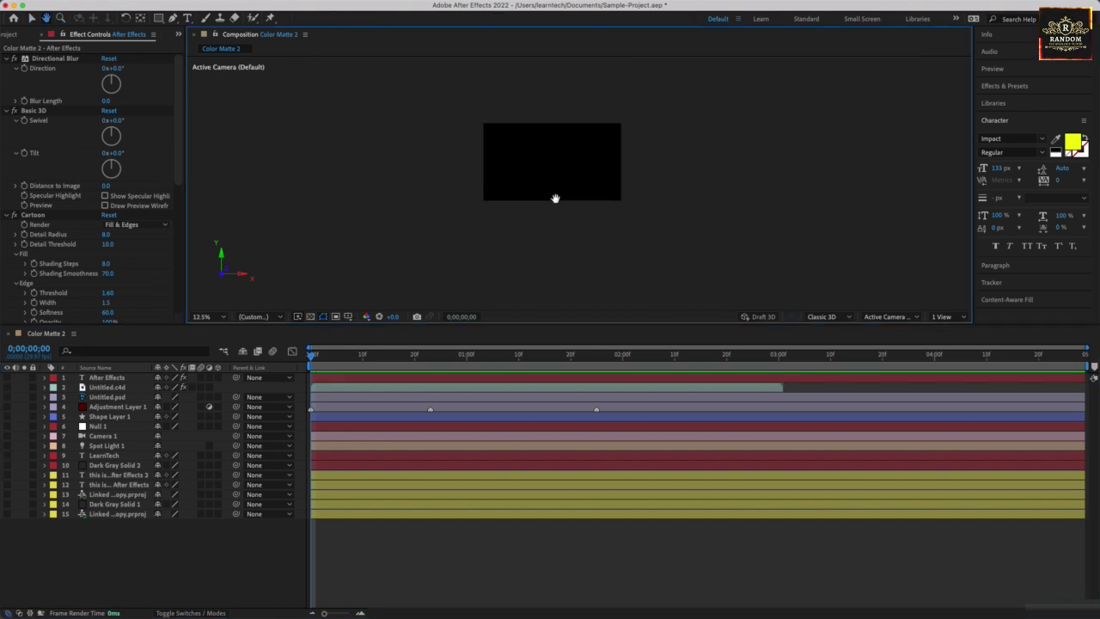
scroll(506, 197, "up", 4)
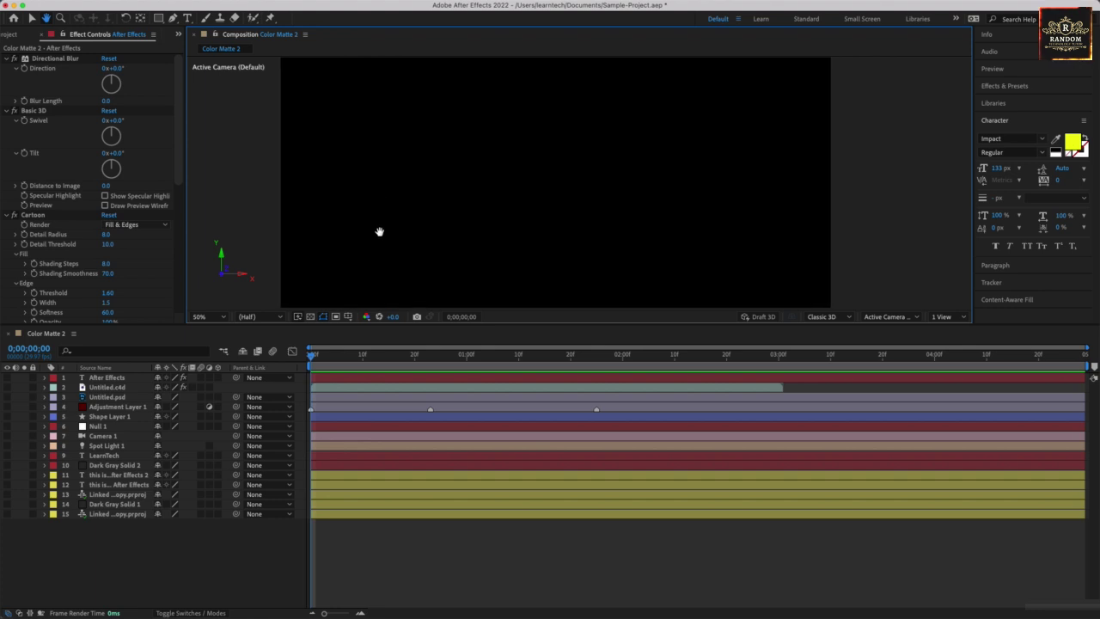
scroll(508, 209, "down", 2)
key("super+s")
Create a new composition named Animation with the HDTV 1080 29.97 preset and save the project
mouse_move(123, 4)
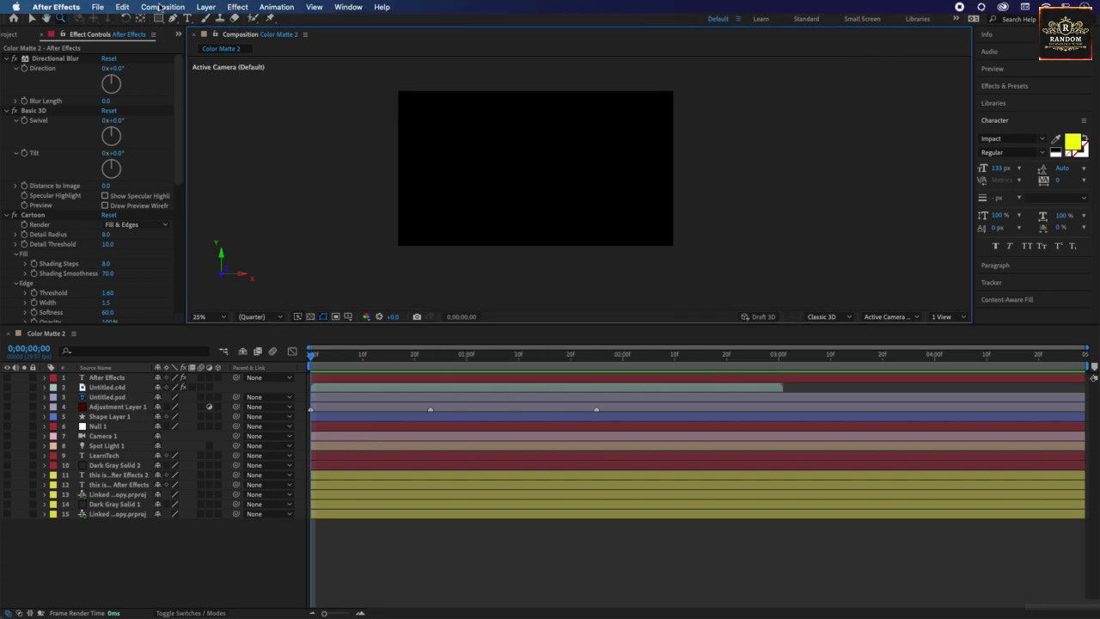
left_click(161, 7)
left_click(169, 24)
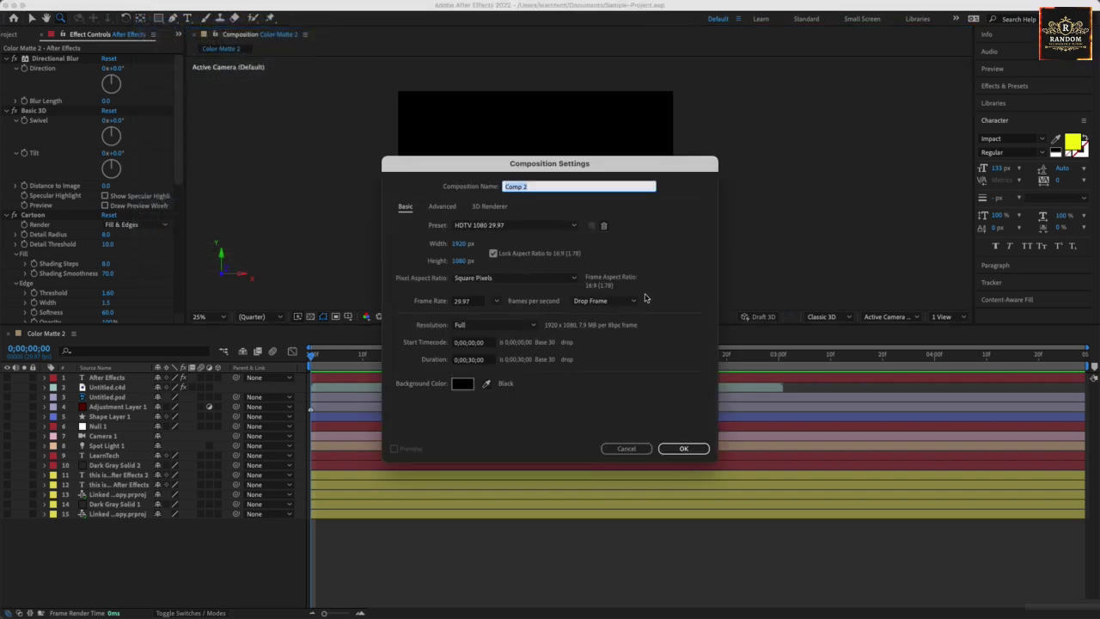
type("Animati")
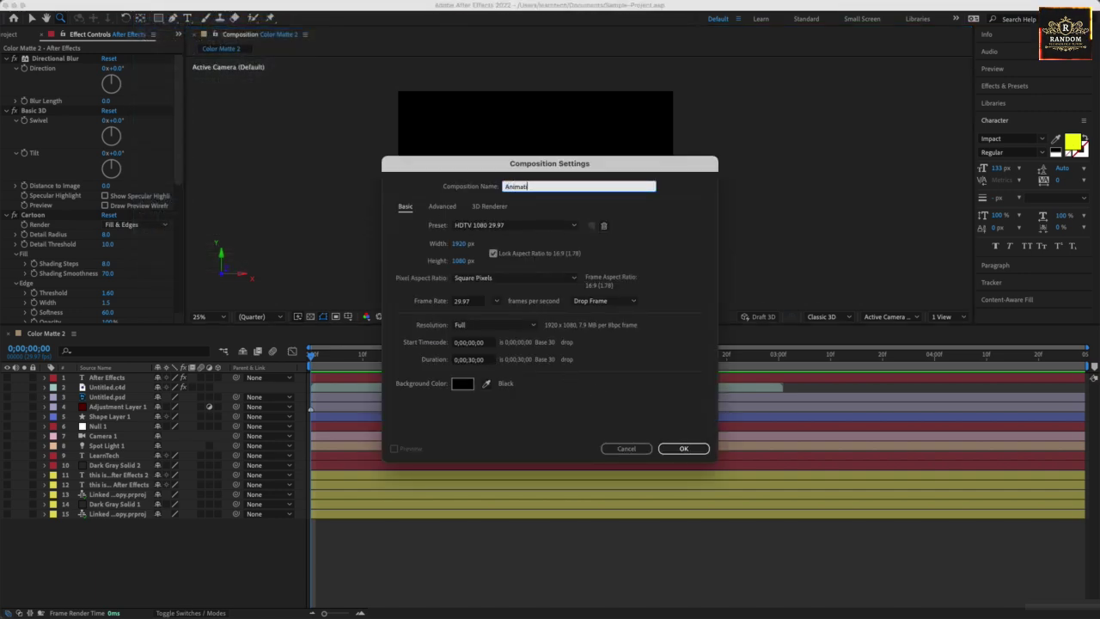
type("on")
key("Return")
key("super+s")
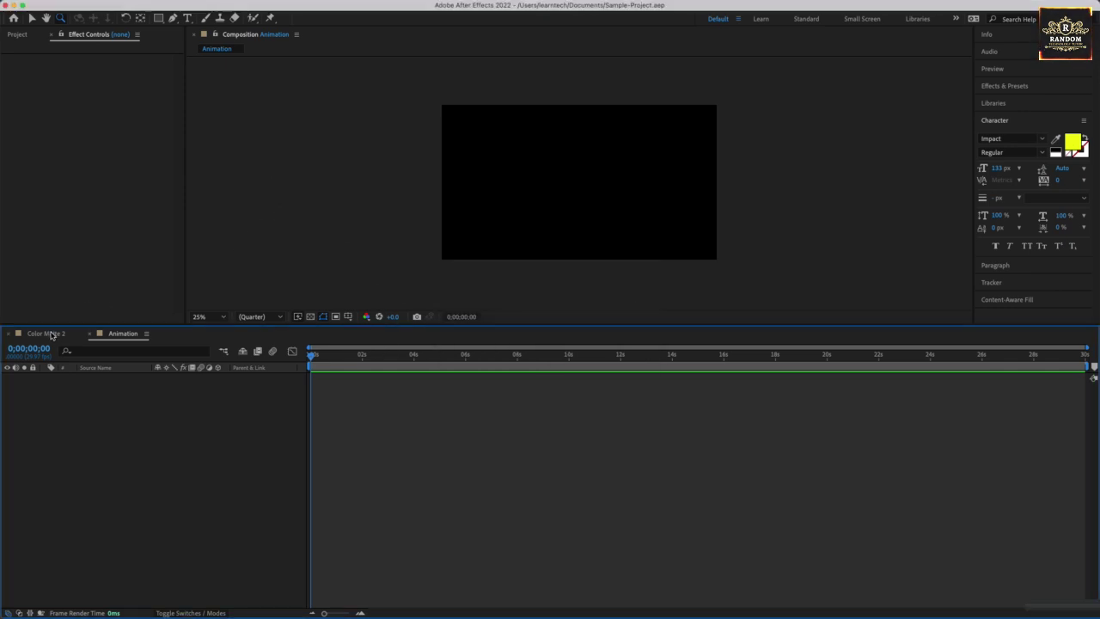
Add a text layer reading "Animation" to the Animation composition
right_click(122, 381)
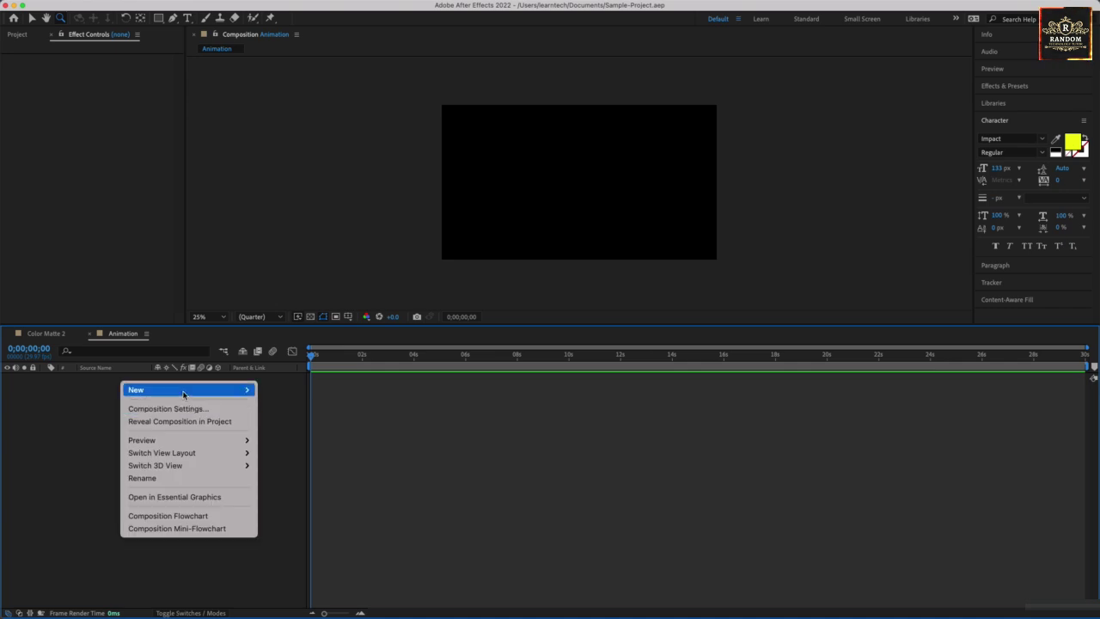
mouse_move(181, 390)
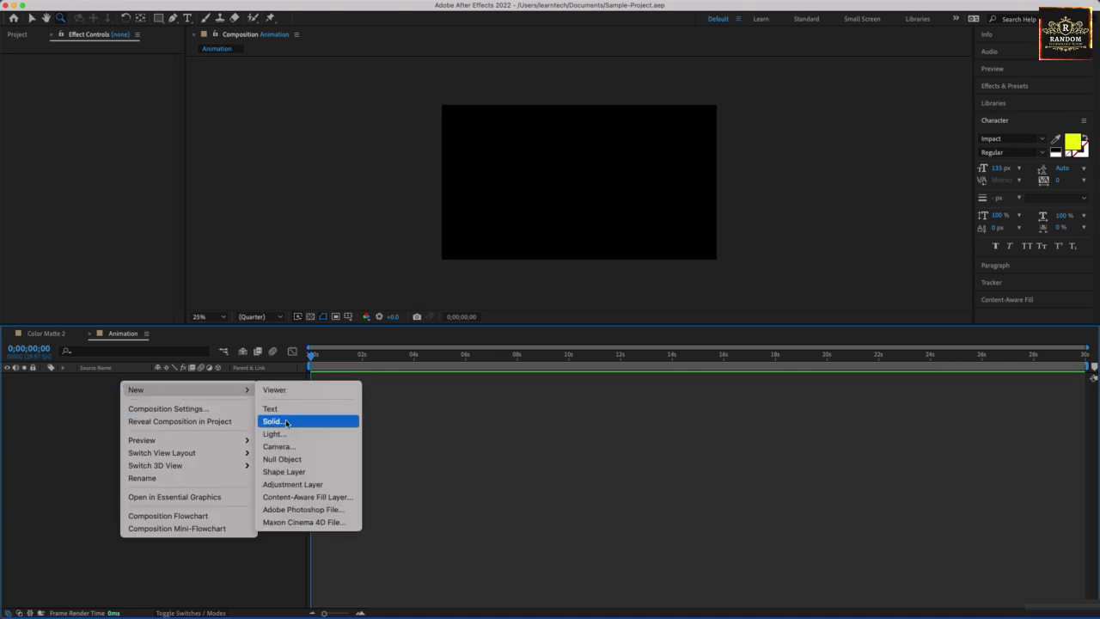
left_click(288, 414)
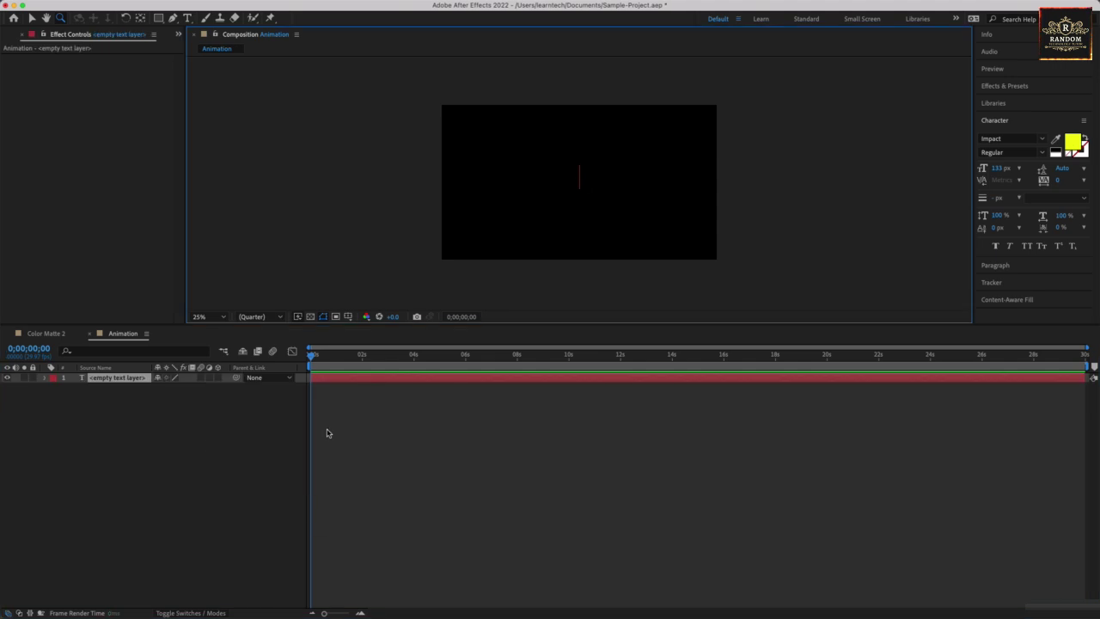
type("Te")
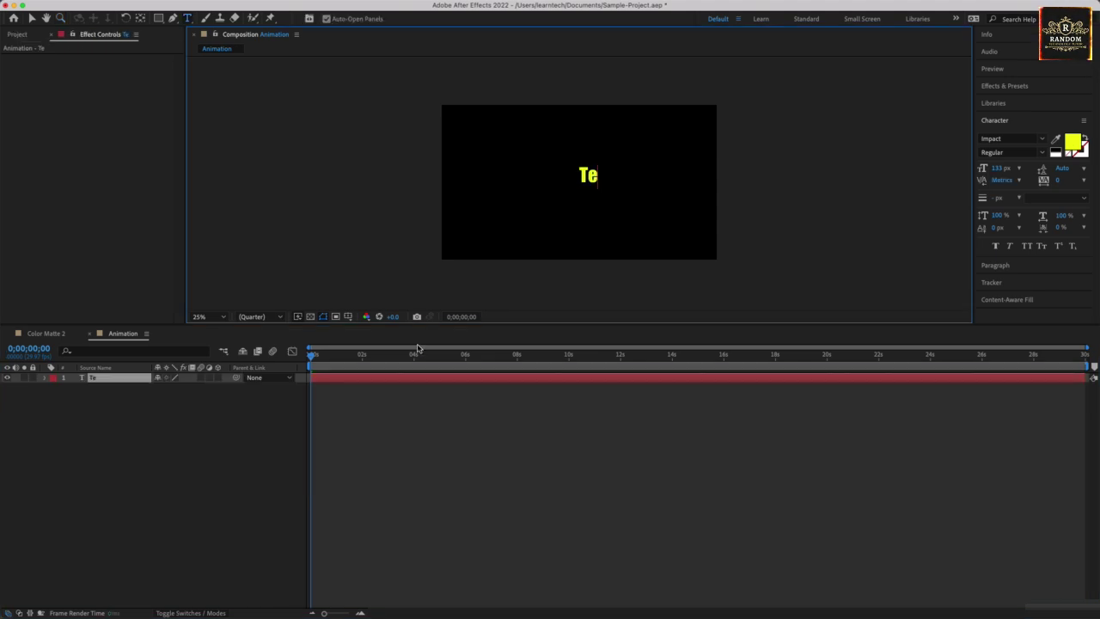
type("xt A")
key("super+a")
type("Animation")
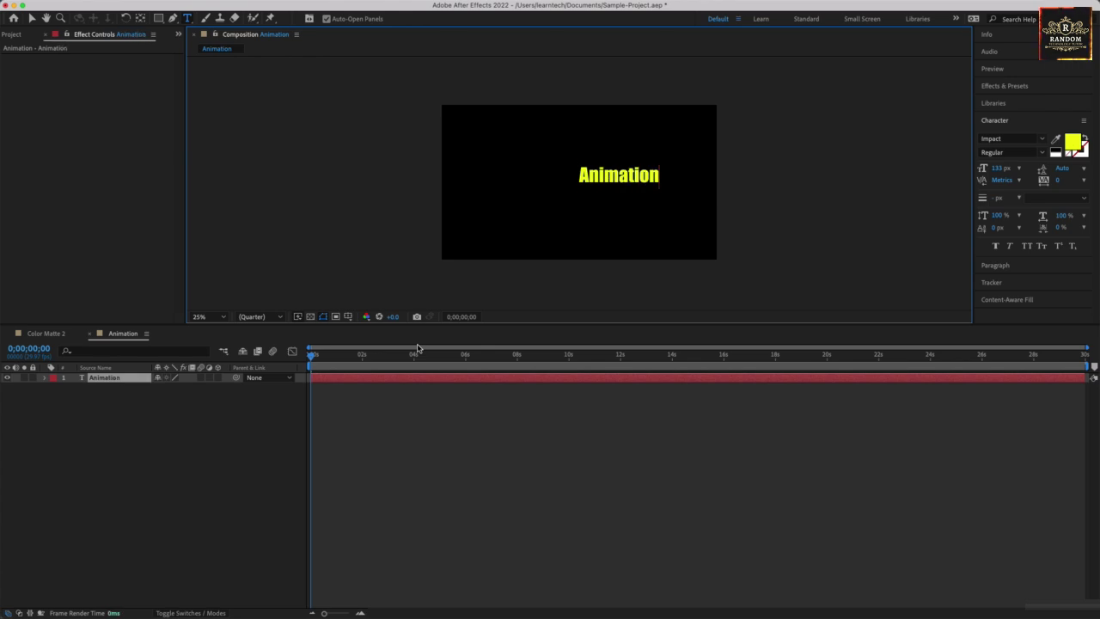
Set the font of the whole "Animation" text to Marker Felt
key("super+a")
left_click(1032, 139)
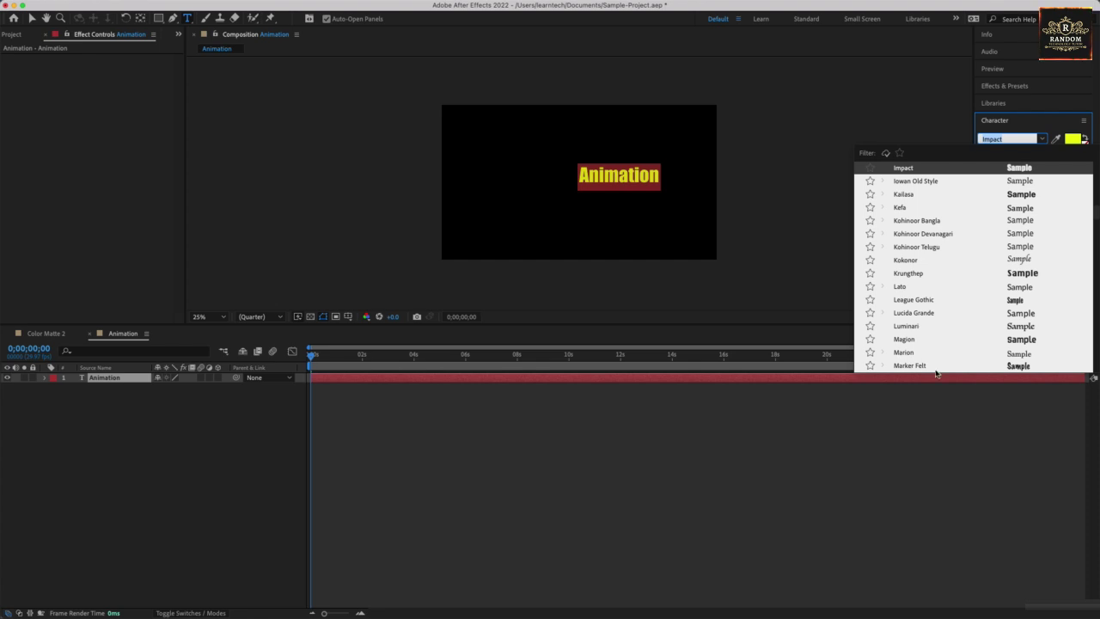
scroll(938, 363, "down", 1)
left_click(909, 353)
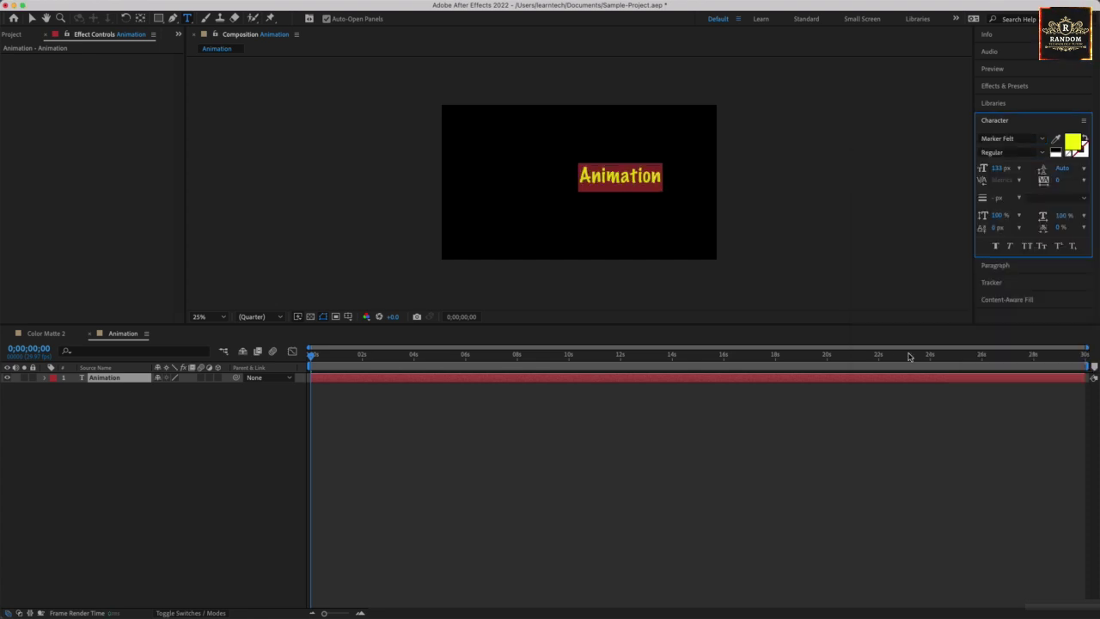
Set the fill colour of the "Animation" text to white
left_click(1072, 144)
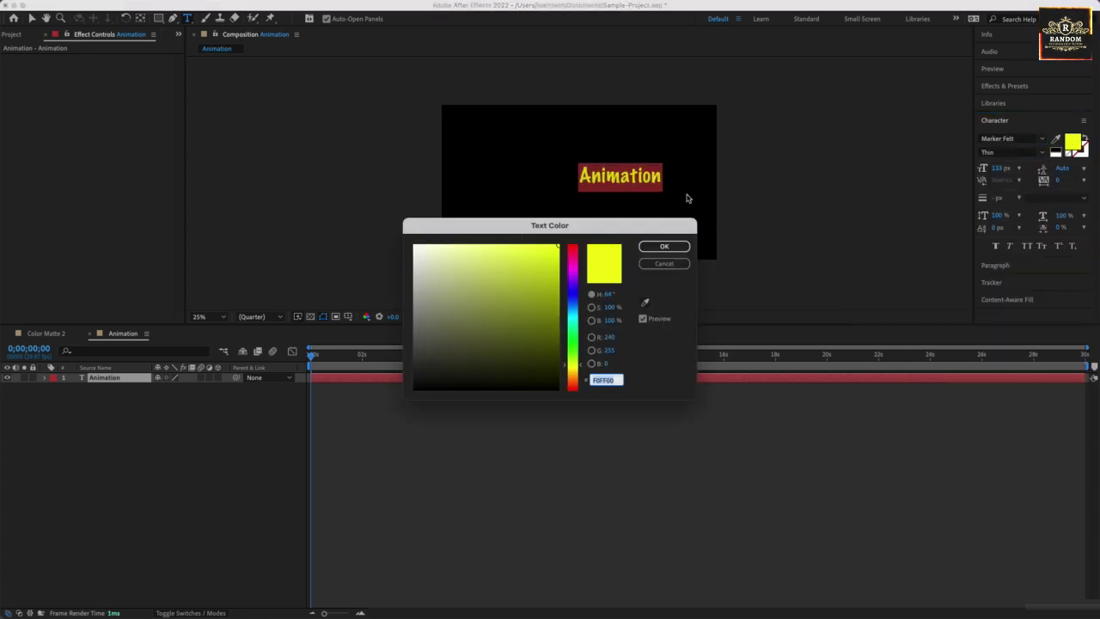
left_click(415, 246)
left_click(655, 247)
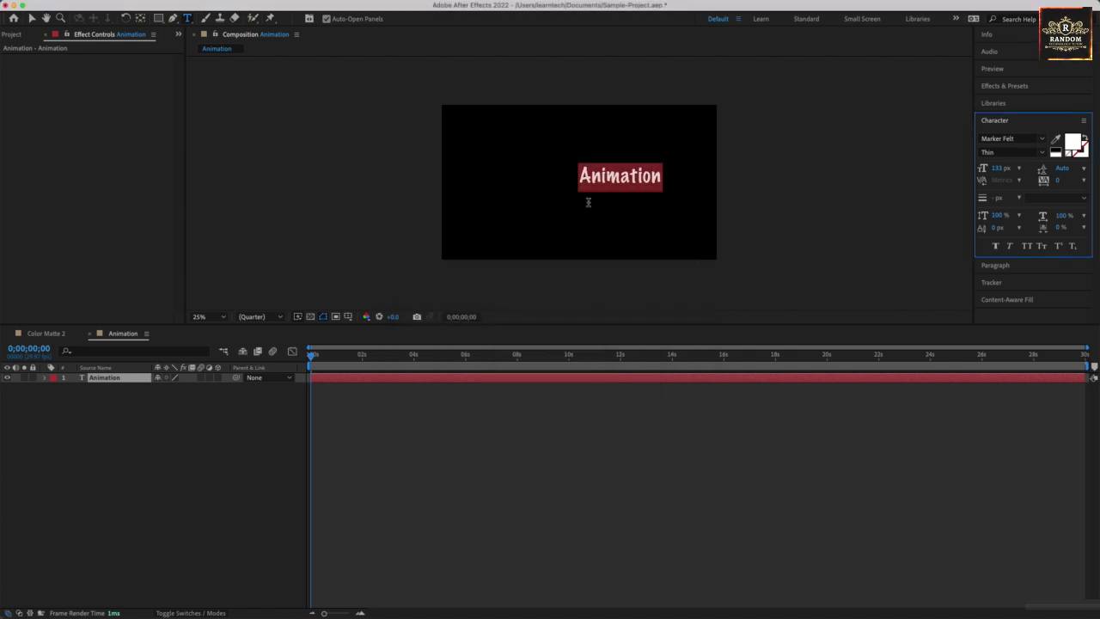
Set the "Animation" text's fill colour to black (000000) and move the text to about the middle of the frame
left_click(1072, 142)
left_click_drag(557, 334, 558, 410)
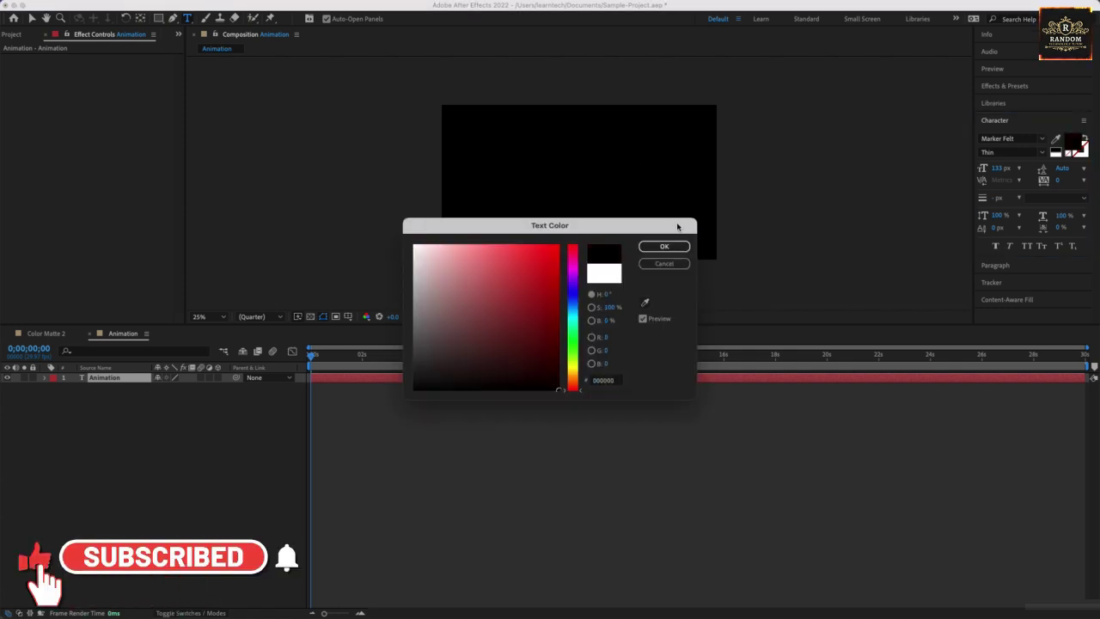
left_click(654, 246)
left_click(32, 18)
left_click_drag(623, 186, 572, 186)
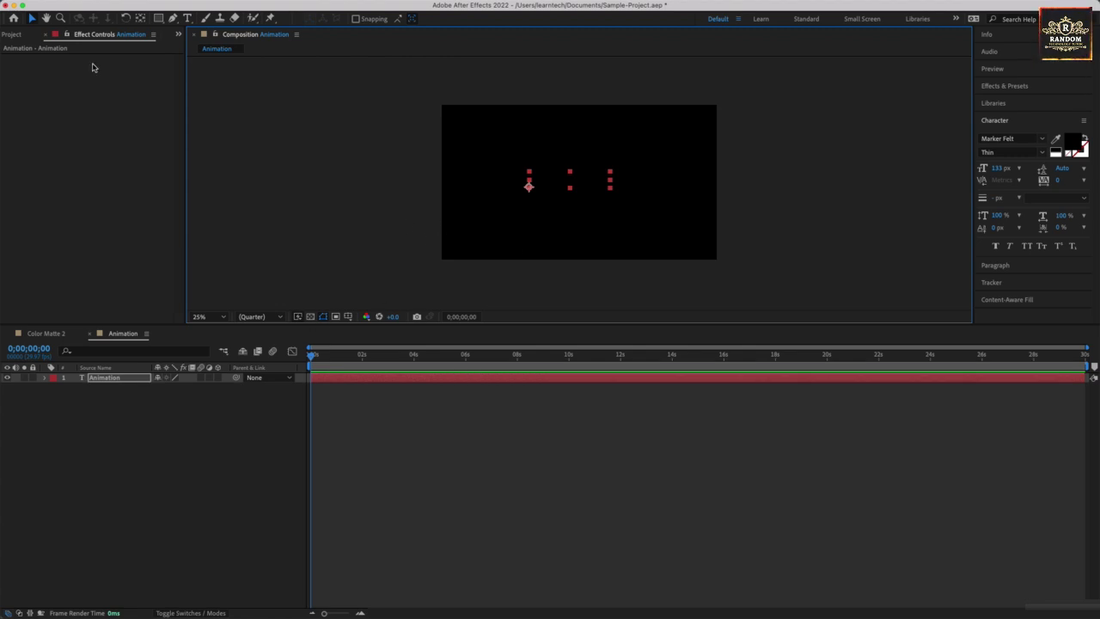
Create a white 1920 x 1080 px solid layer and place it beneath the Animation text layer
right_click(115, 447)
mouse_move(151, 453)
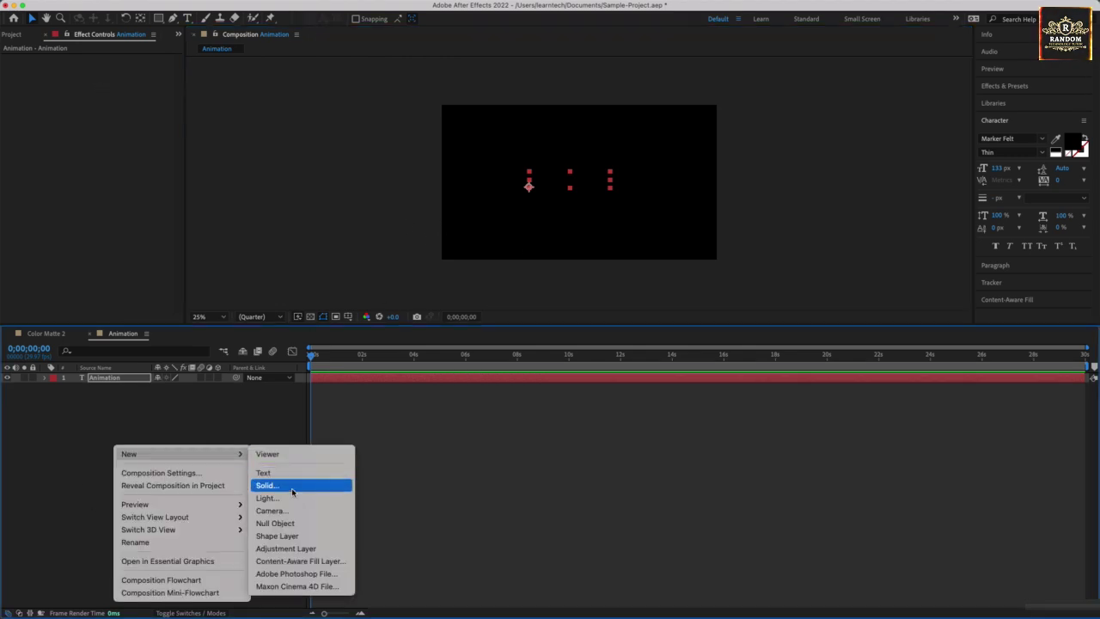
left_click(350, 479)
left_click(542, 380)
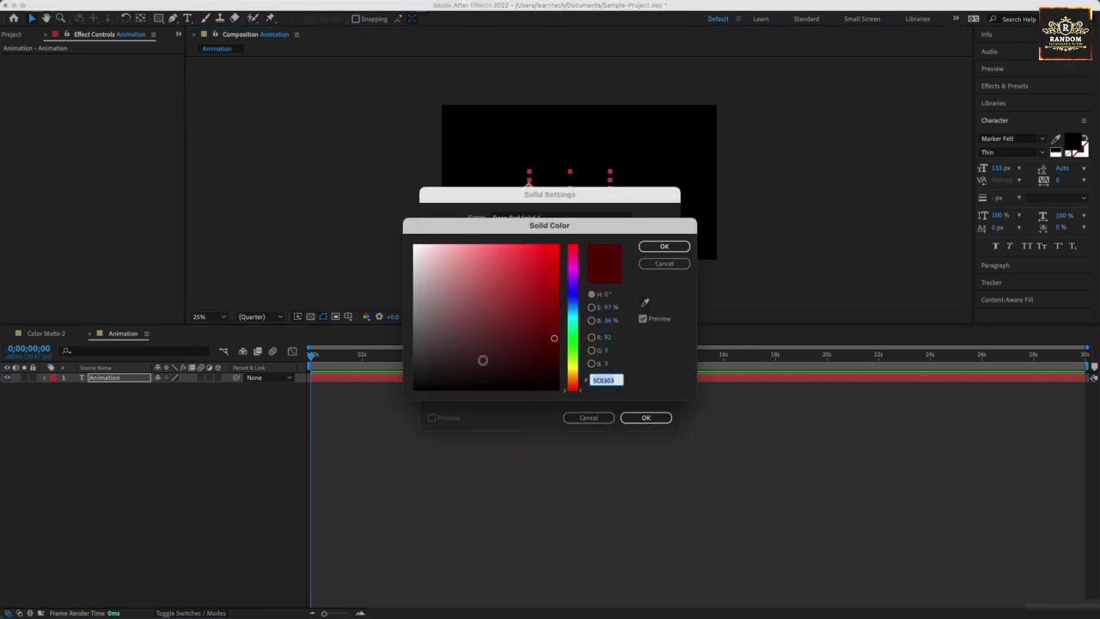
left_click_drag(371, 361, 358, 240)
left_click(643, 245)
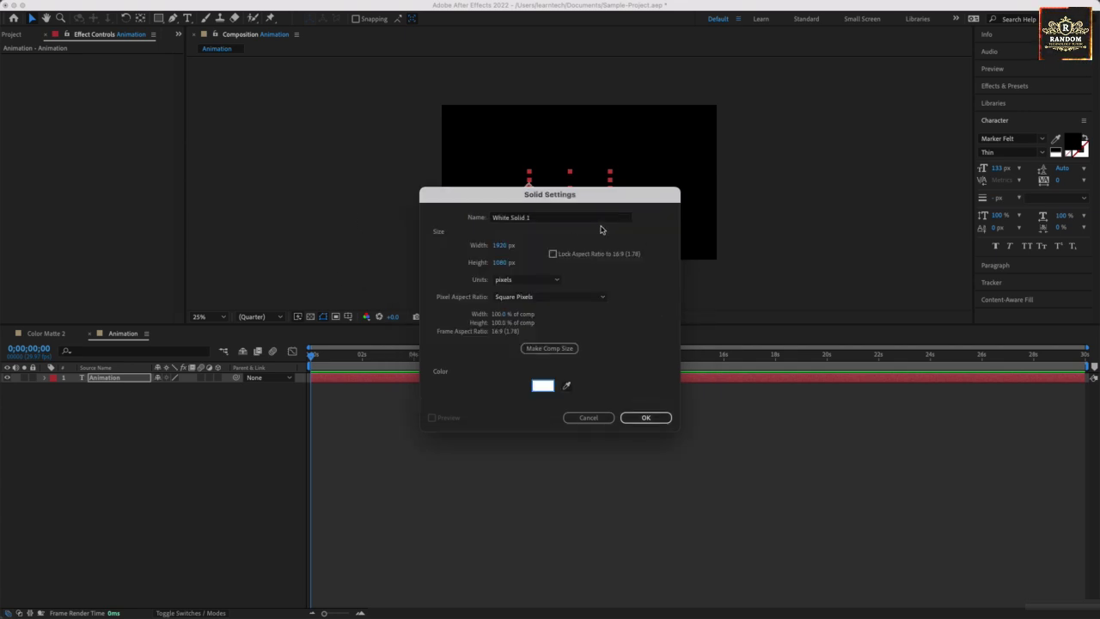
left_click(645, 418)
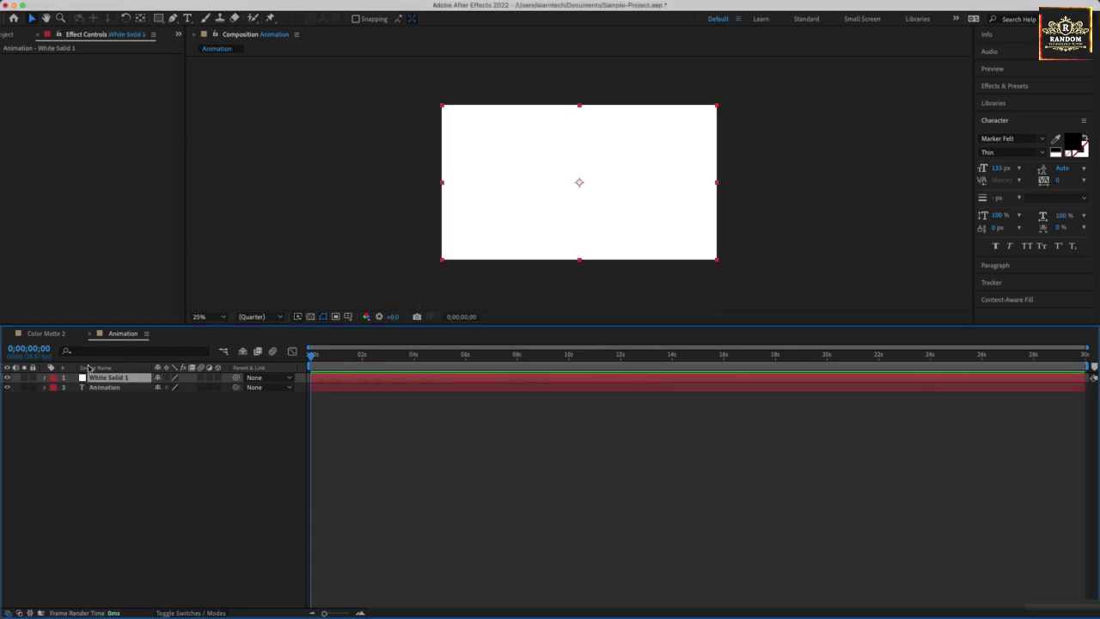
left_click_drag(79, 379, 84, 420)
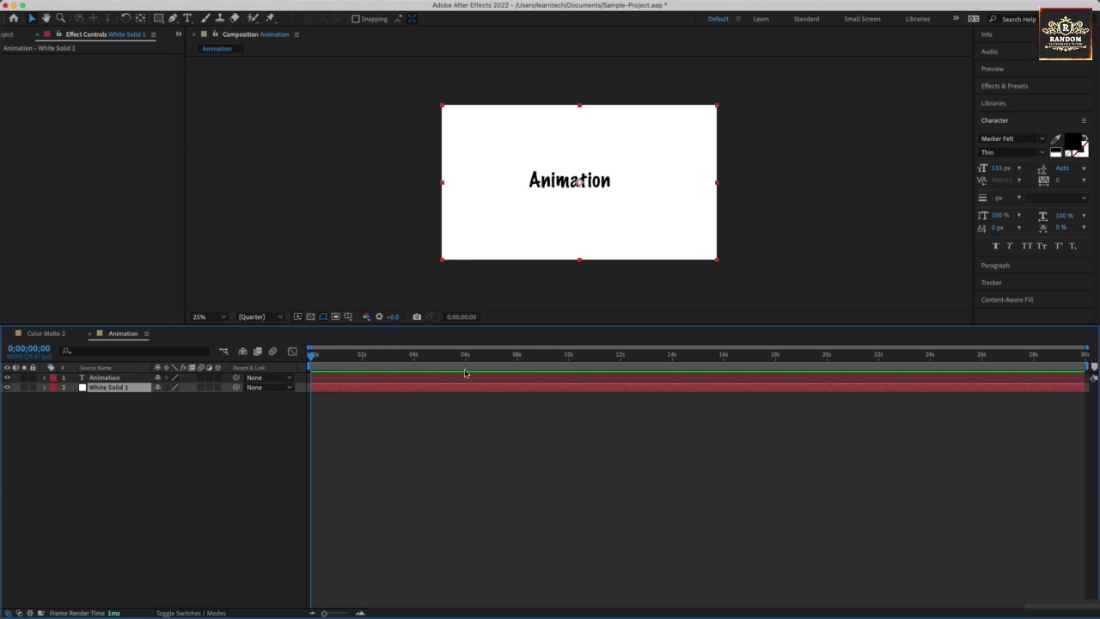
Move the Animation text outside the frame's upper-left corner and start Source Text keyframing at 0 seconds
left_click(103, 377)
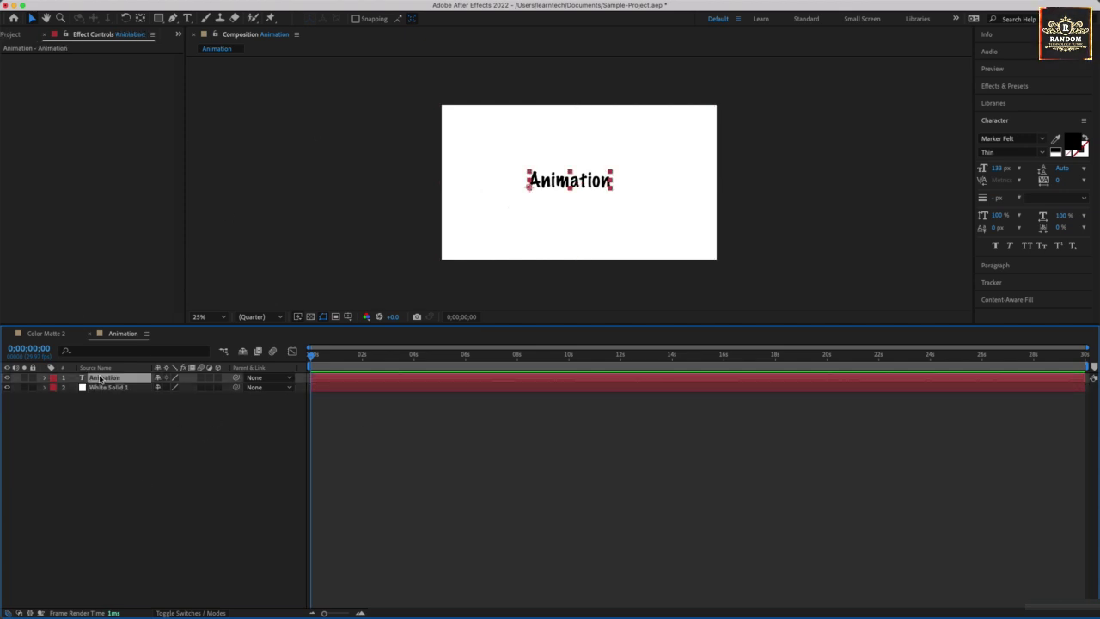
left_click_drag(586, 183, 357, 129)
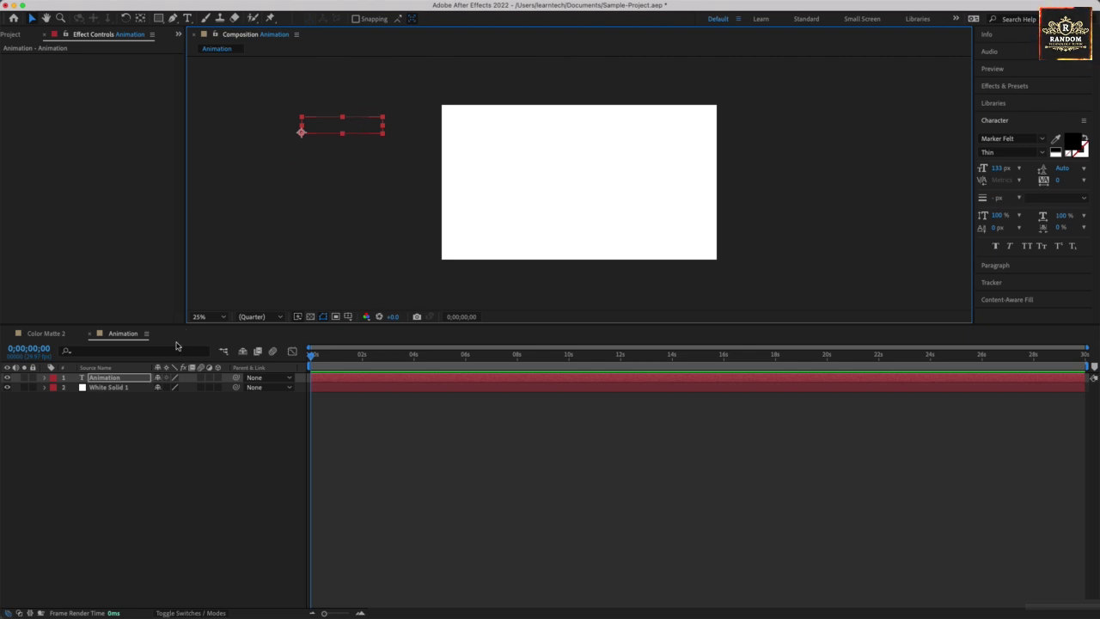
left_click(46, 378)
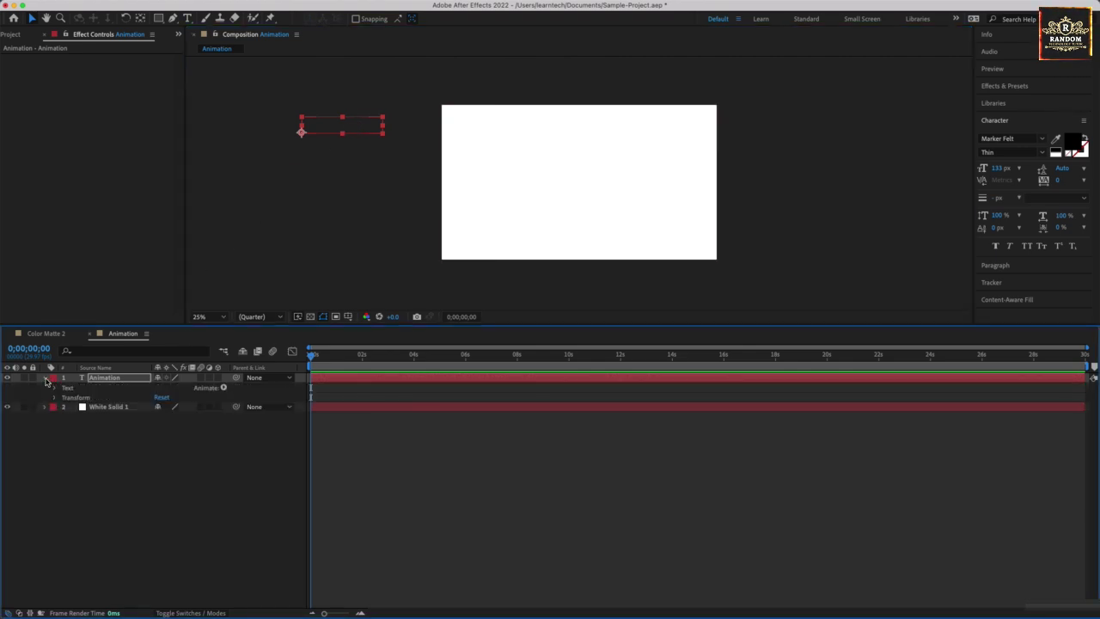
left_click(54, 389)
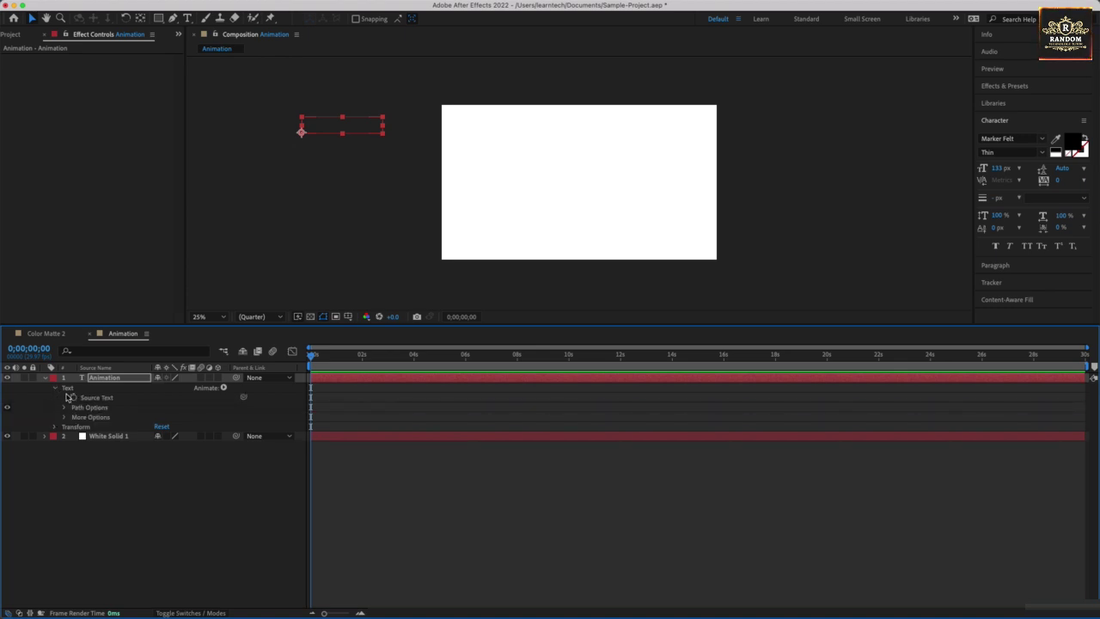
left_click(63, 417)
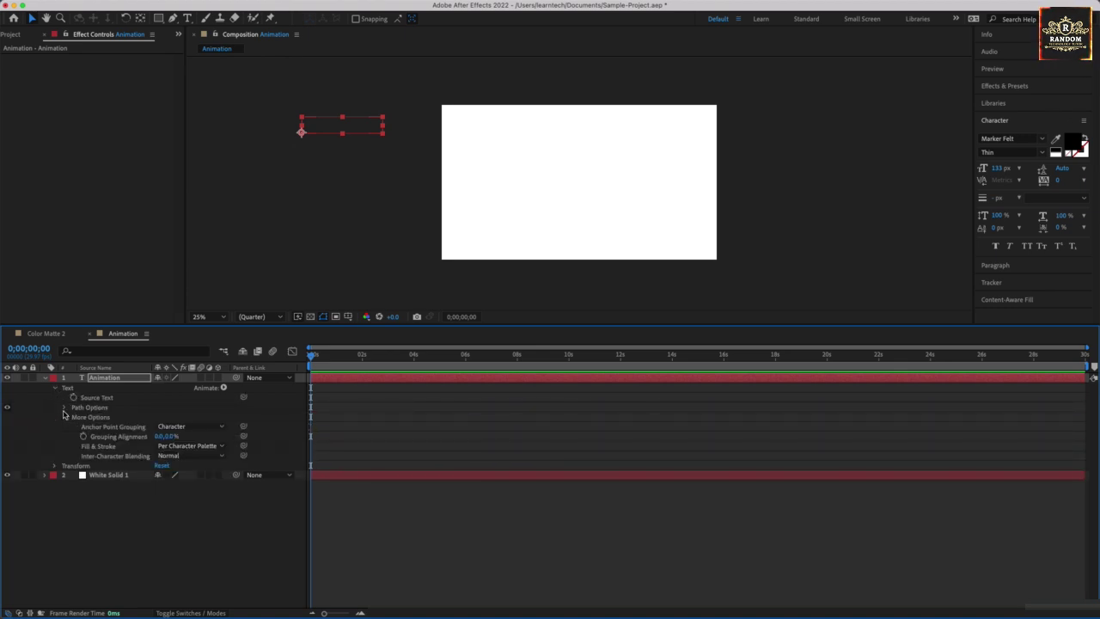
left_click(65, 407)
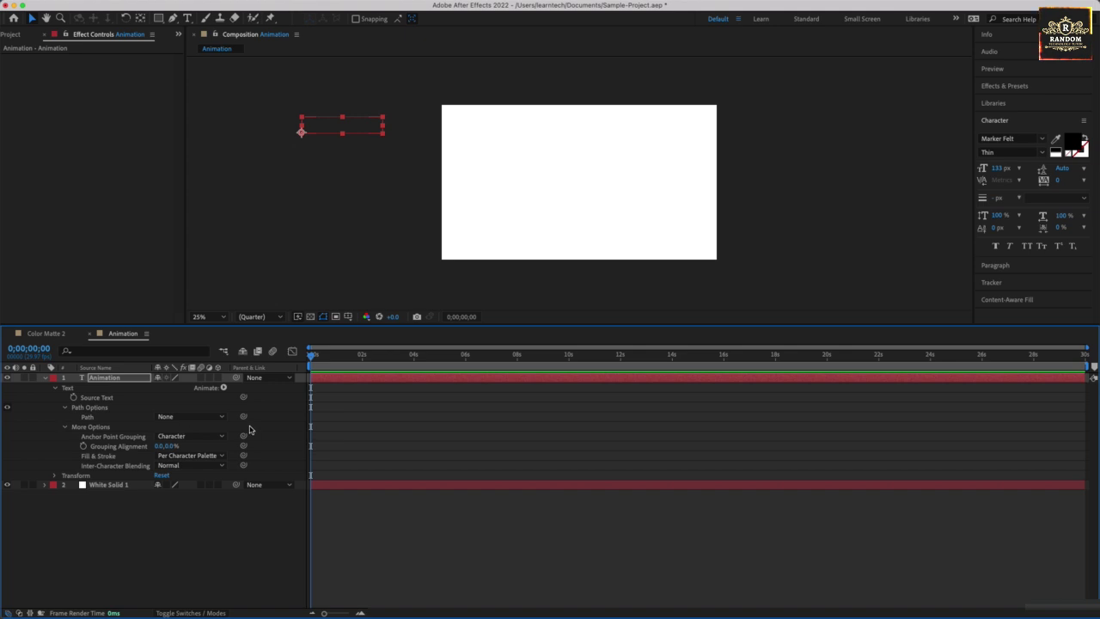
left_click(74, 398)
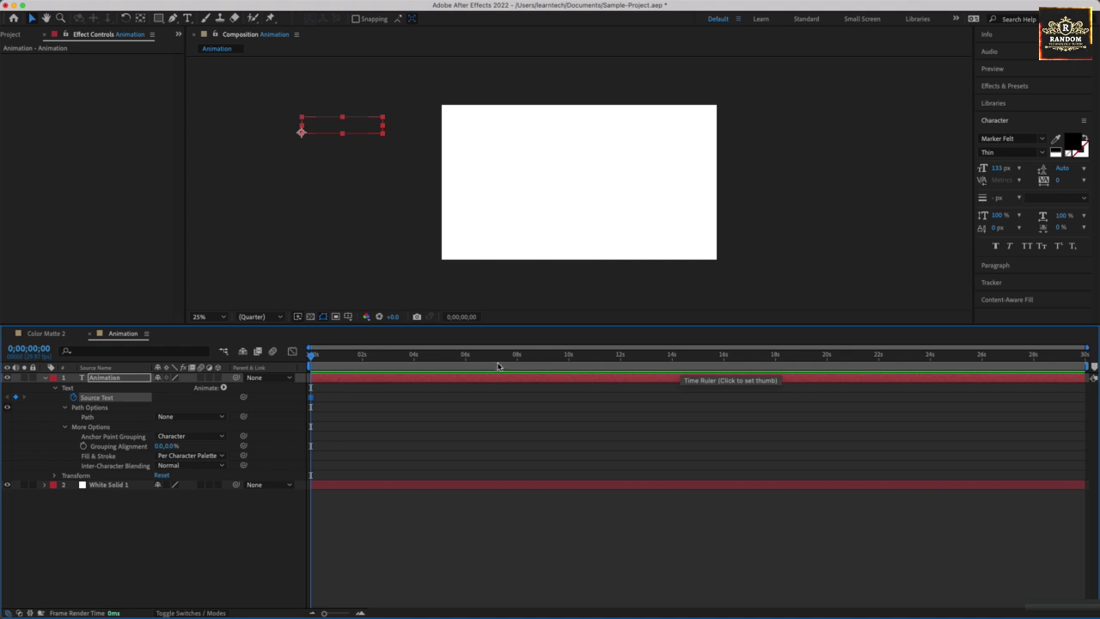
Reset the Source Text keyframing at 0;00;06;02, and reset it again at 0 seconds
left_click(467, 365)
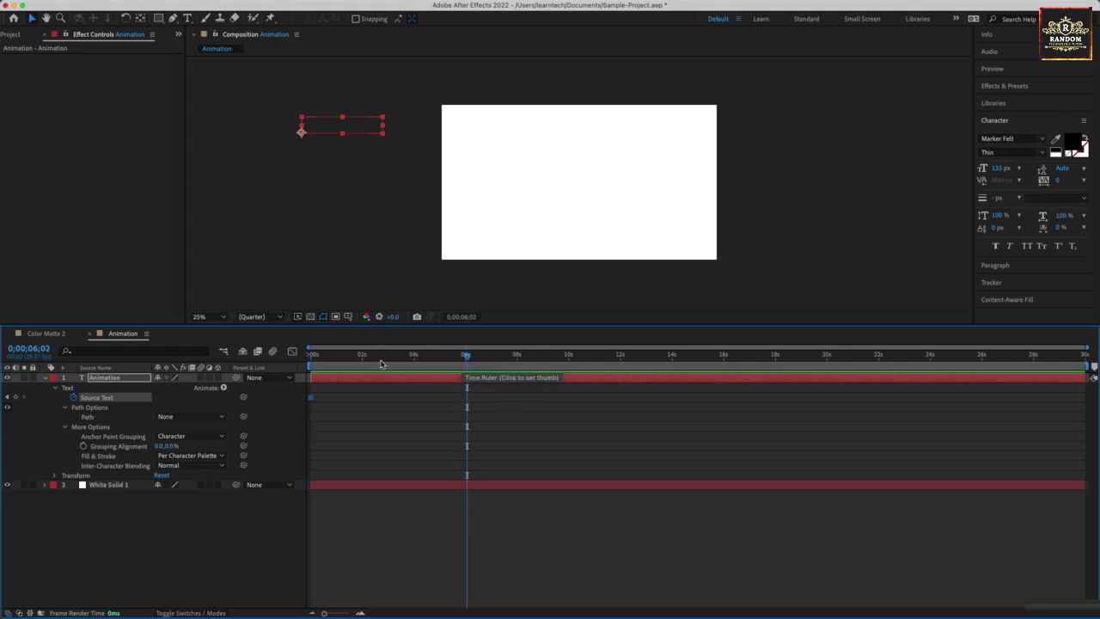
left_click(74, 397)
left_click(74, 398)
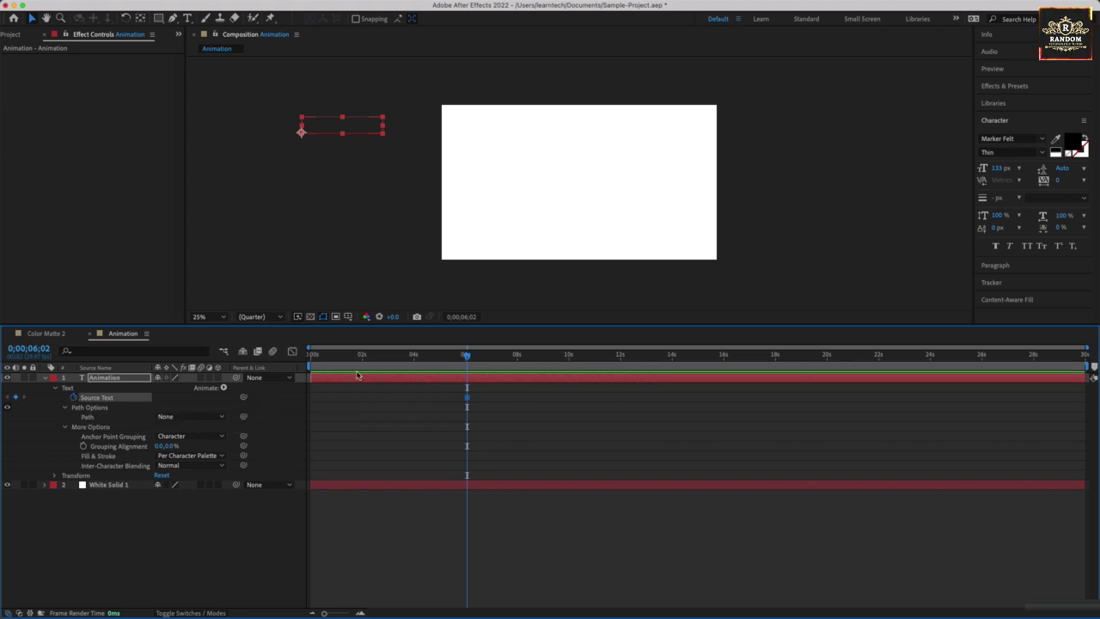
left_click_drag(473, 356, 310, 356)
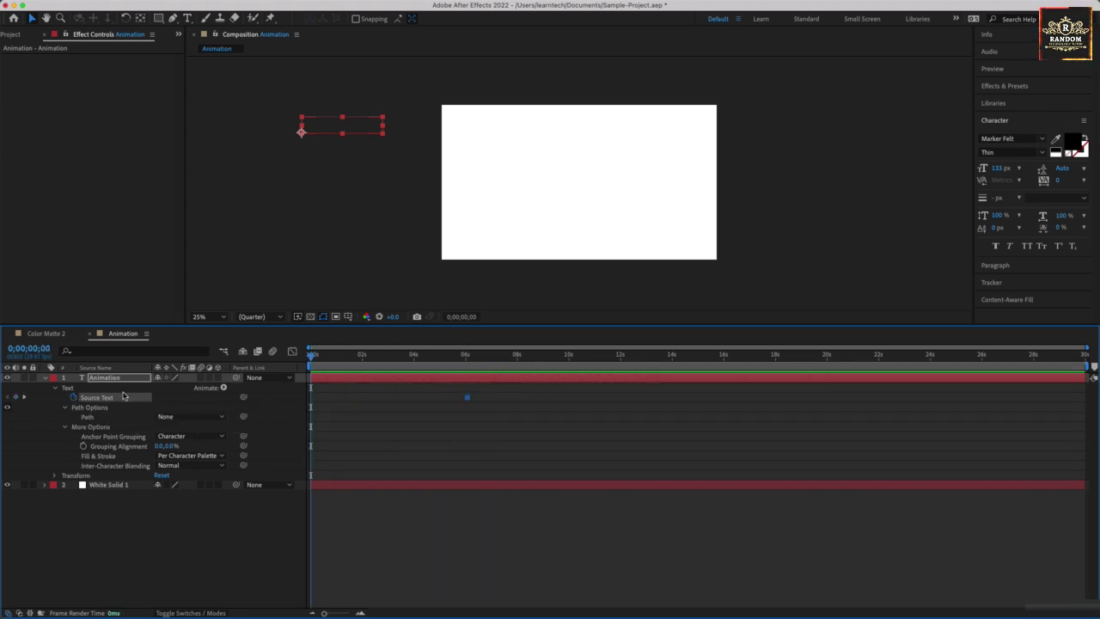
left_click(75, 398)
left_click(75, 398)
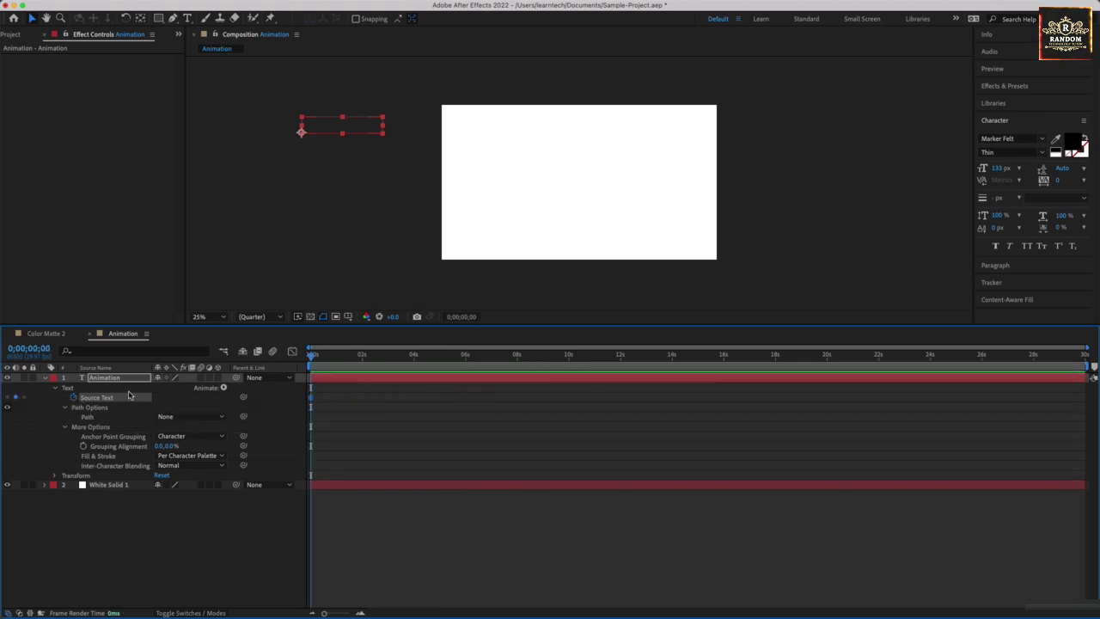
Try to animate the text by moving it into the frame at 4 seconds and to the frame's lower-right area at about 8 seconds
left_click(414, 360)
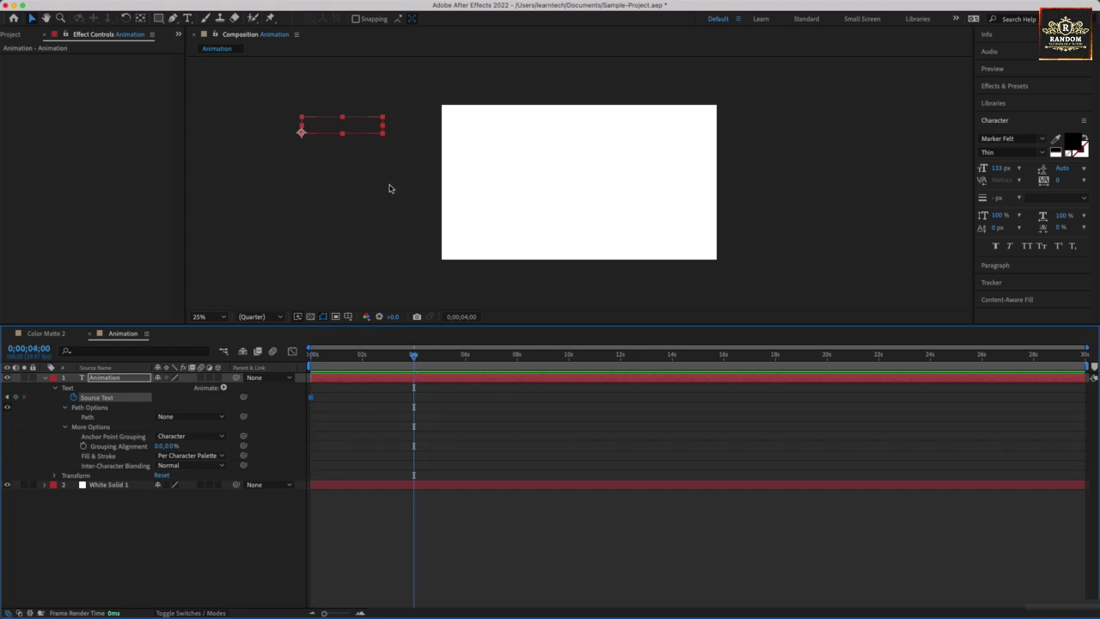
left_click_drag(354, 129, 557, 170)
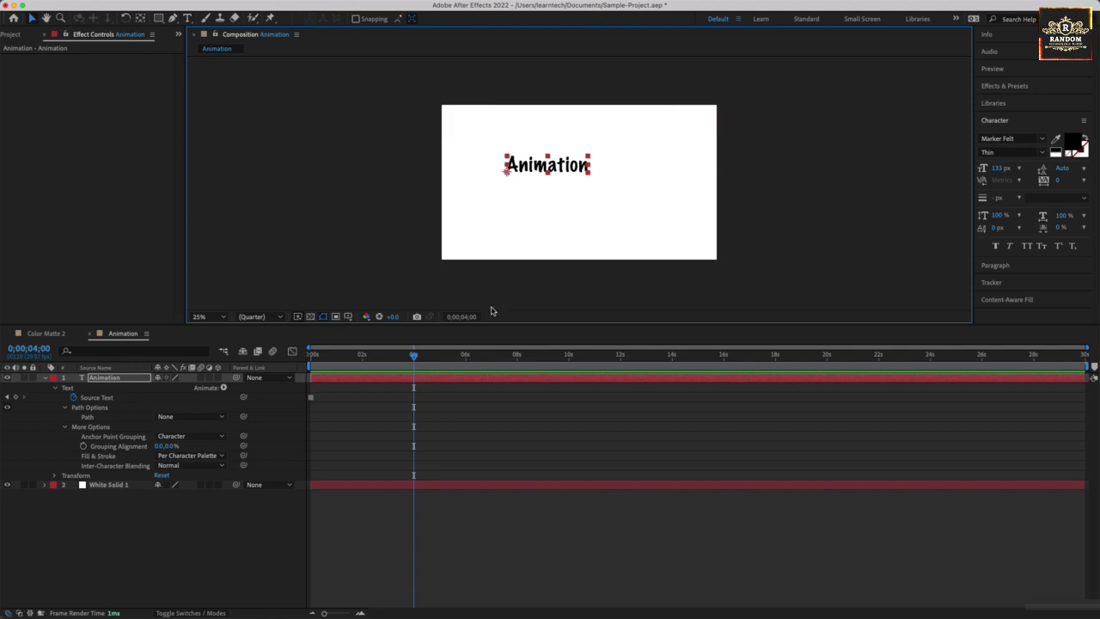
left_click(418, 359)
left_click_drag(479, 358, 517, 356)
left_click_drag(563, 172, 666, 238)
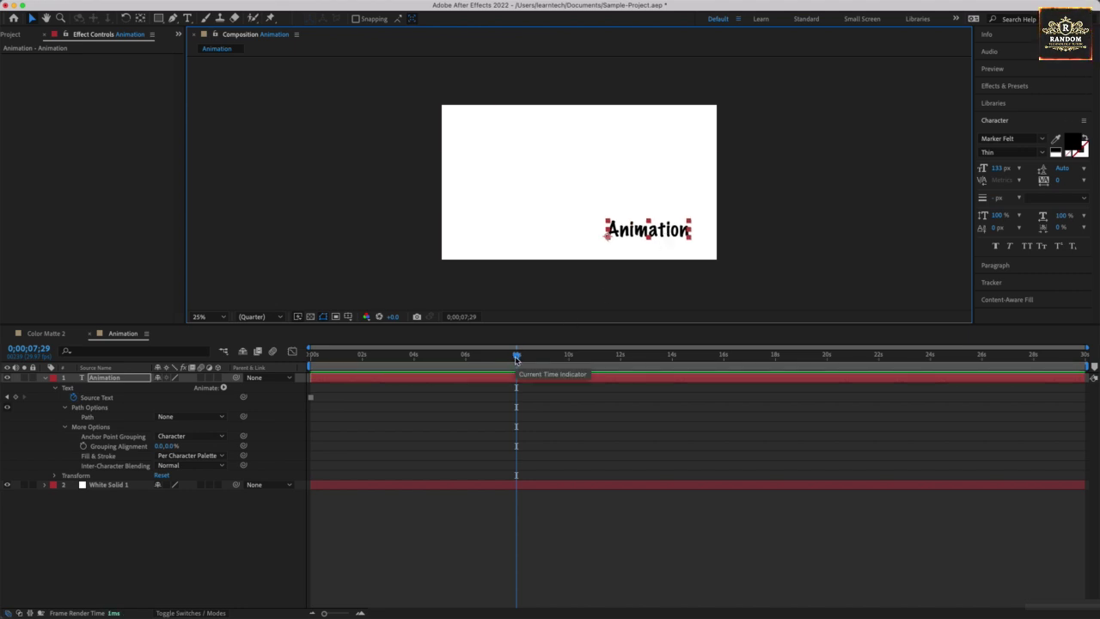
Move the Animation text back outside the frame, beyond its upper-left corner
key("Home")
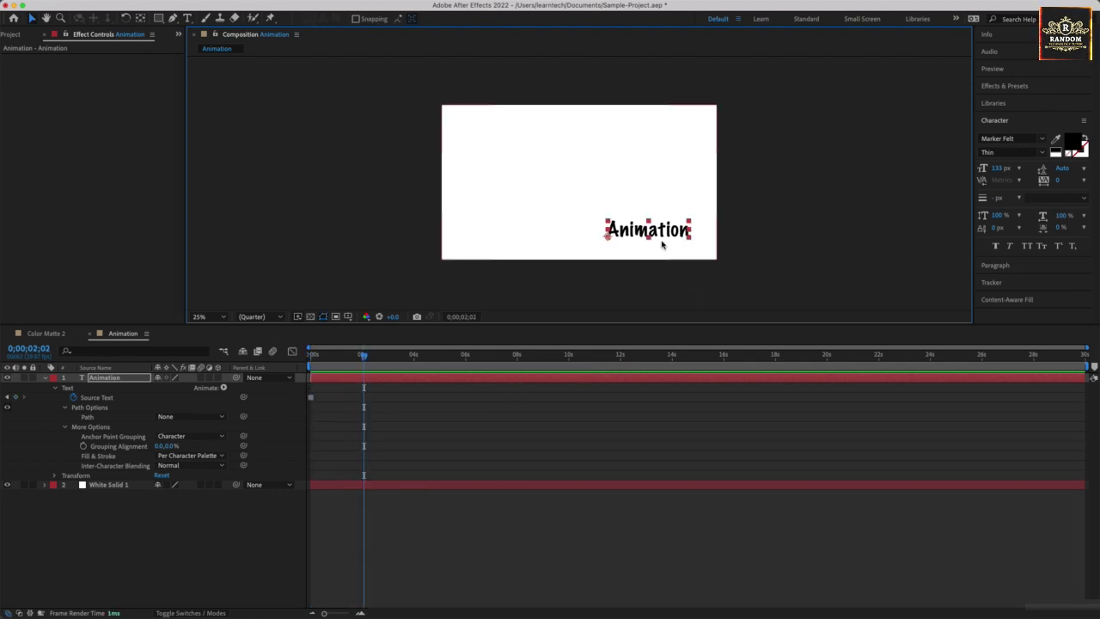
left_click_drag(662, 233, 348, 105)
right_click(348, 105)
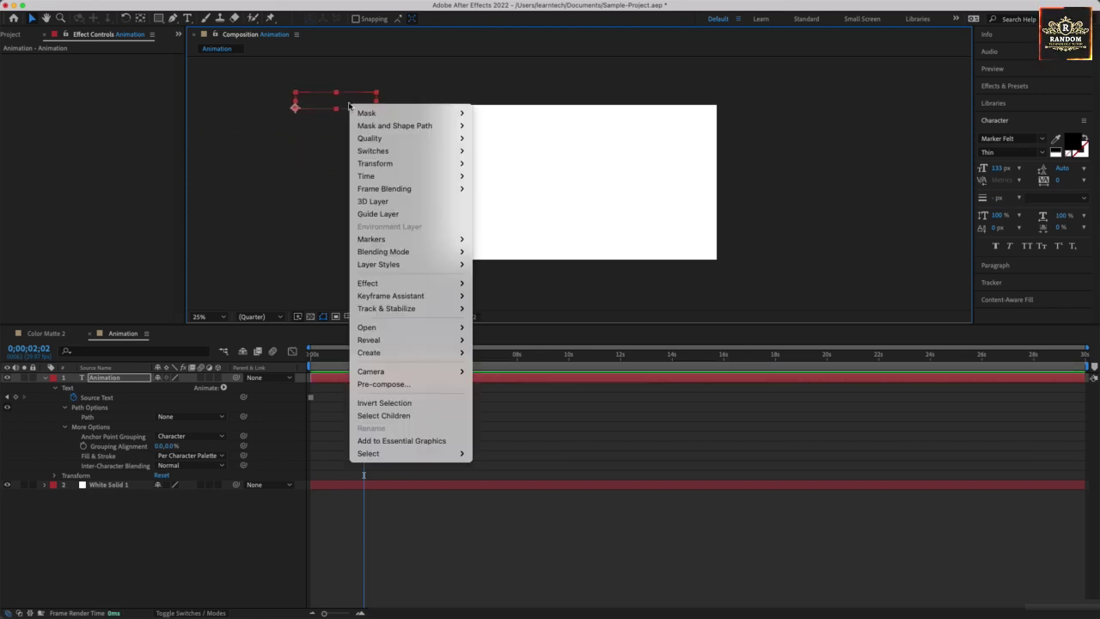
mouse_move(438, 298)
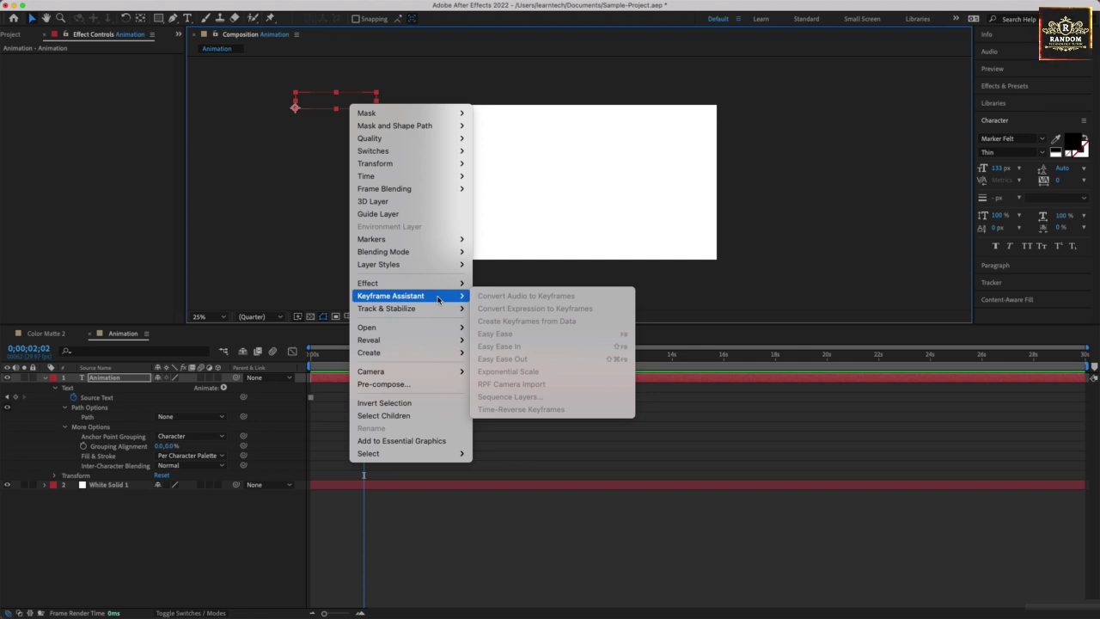
left_click(284, 225)
Remove the Animation layer's Source Text keyframing and start Position keyframing at 0 seconds instead
left_click_drag(365, 358, 290, 353)
left_click(73, 398)
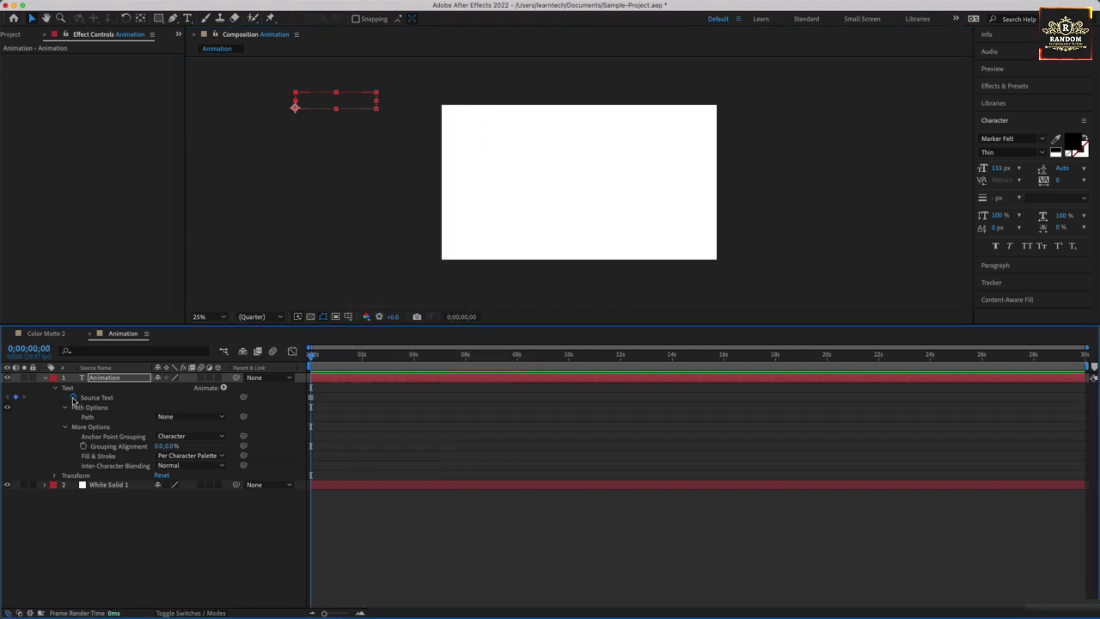
left_click(15, 402)
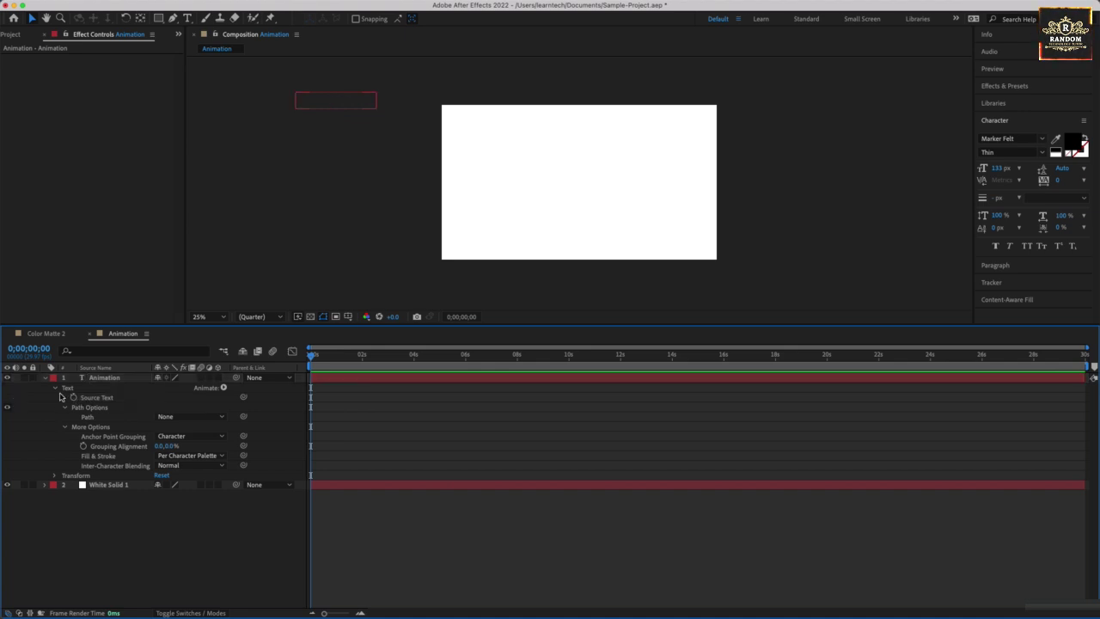
left_click(54, 389)
left_click(56, 399)
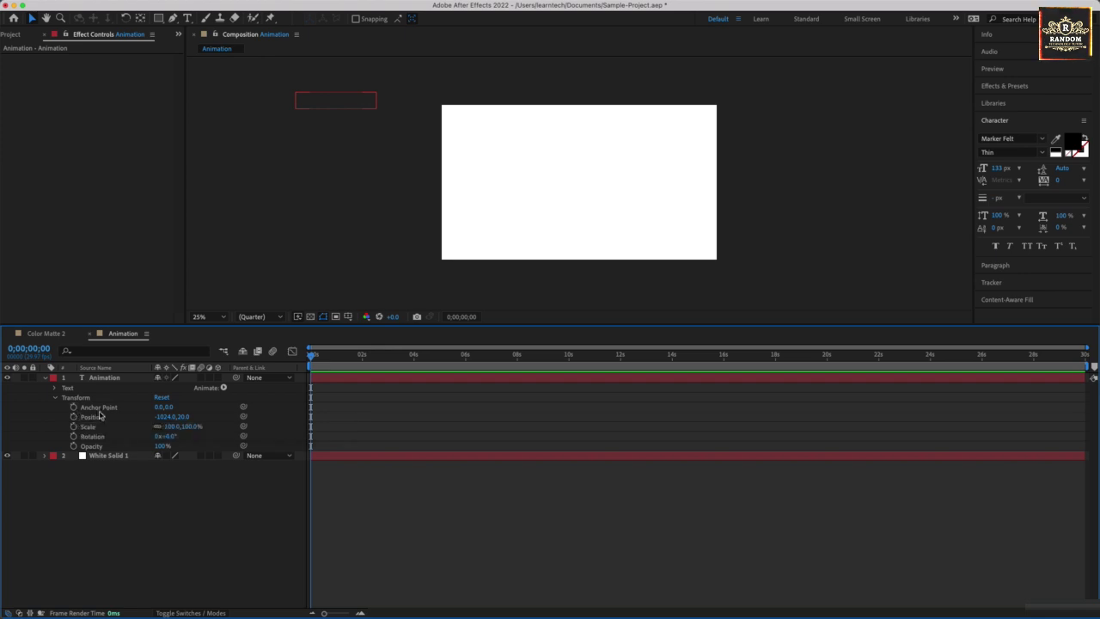
left_click(73, 417)
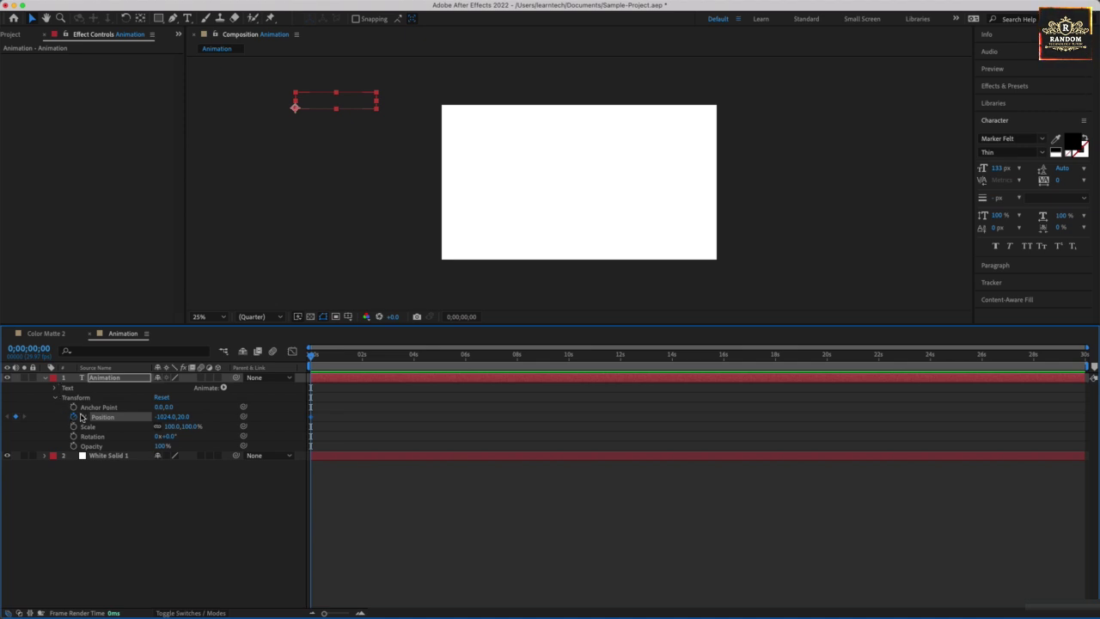
Add a Position keyframe at 2 seconds with the text at about -668, 308, still outside the frame
left_click(363, 365)
left_click_drag(344, 103, 395, 145)
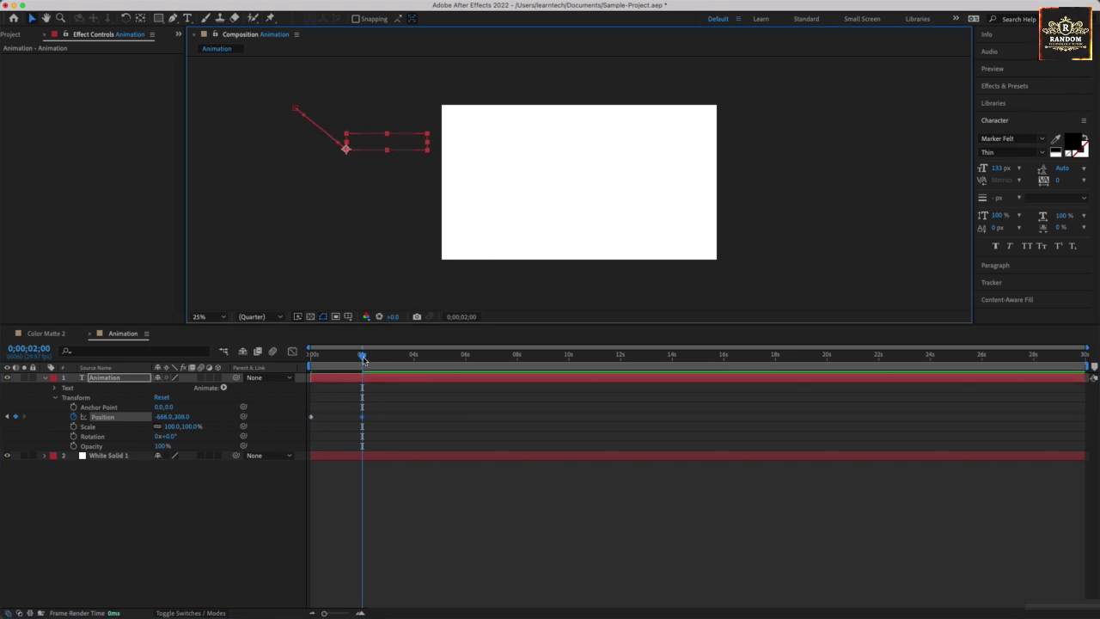
left_click(313, 421)
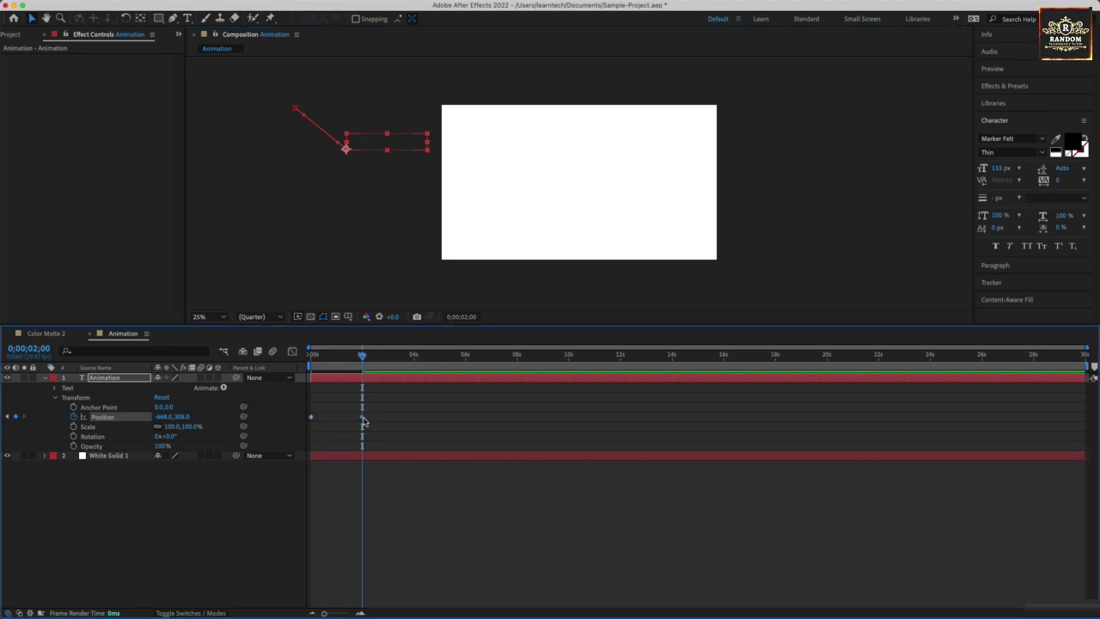
Add Position keyframes with the text below the frame at 4 seconds (about 508, 1304) and mid-frame at 6 seconds (about 600, 600)
left_click_drag(364, 356, 416, 356)
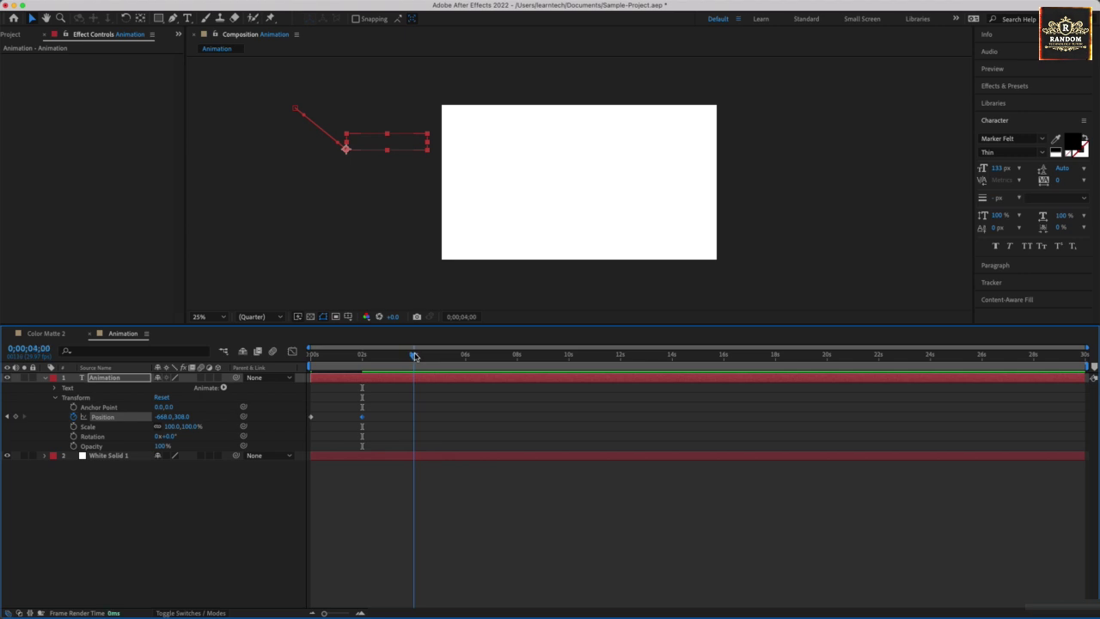
left_click_drag(402, 150, 569, 292)
left_click_drag(413, 356, 465, 355)
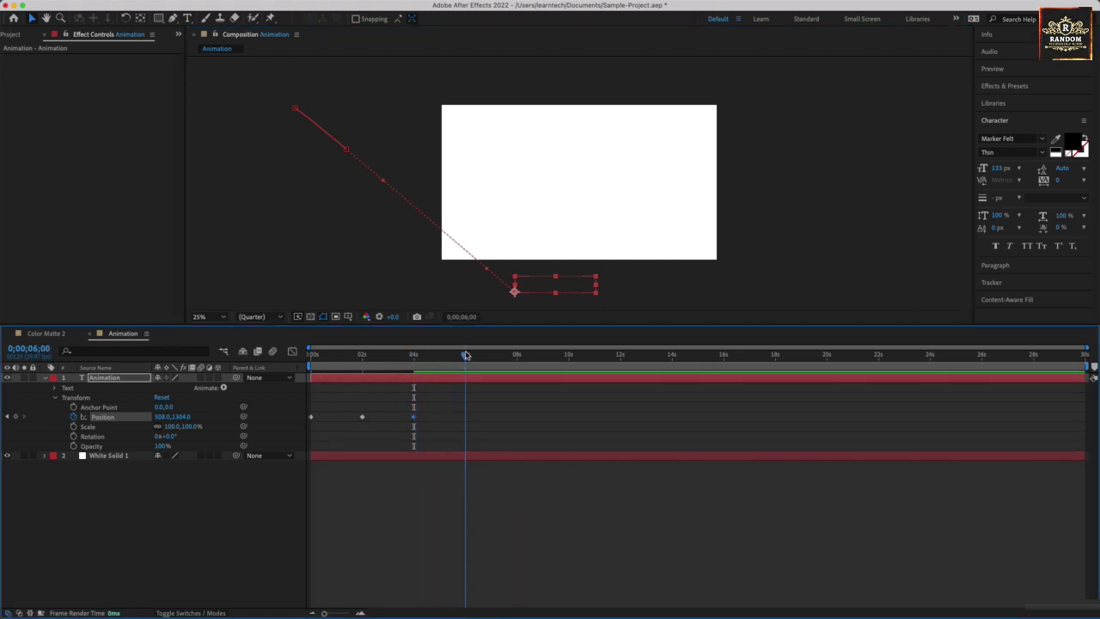
left_click_drag(571, 290, 581, 186)
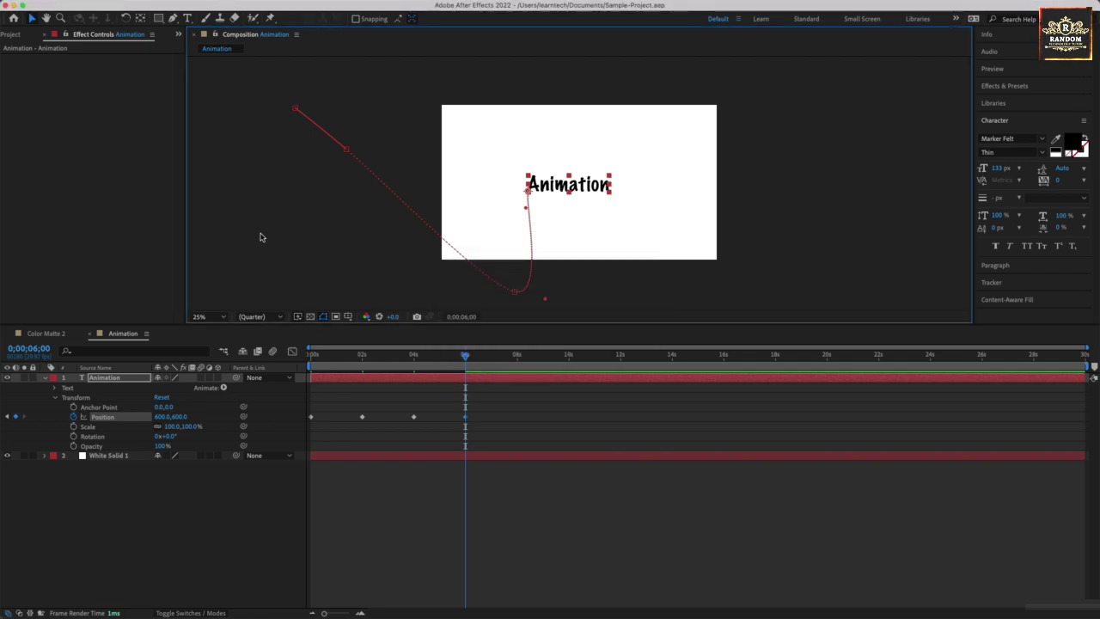
Preview the text animation from the start of the composition
key("Home")
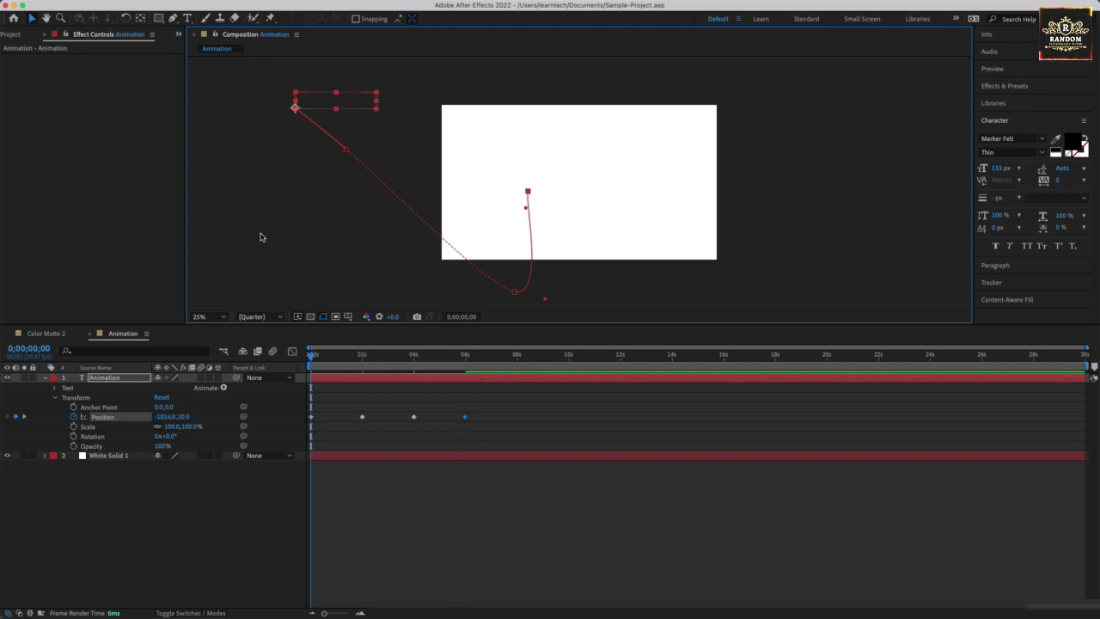
key("space")
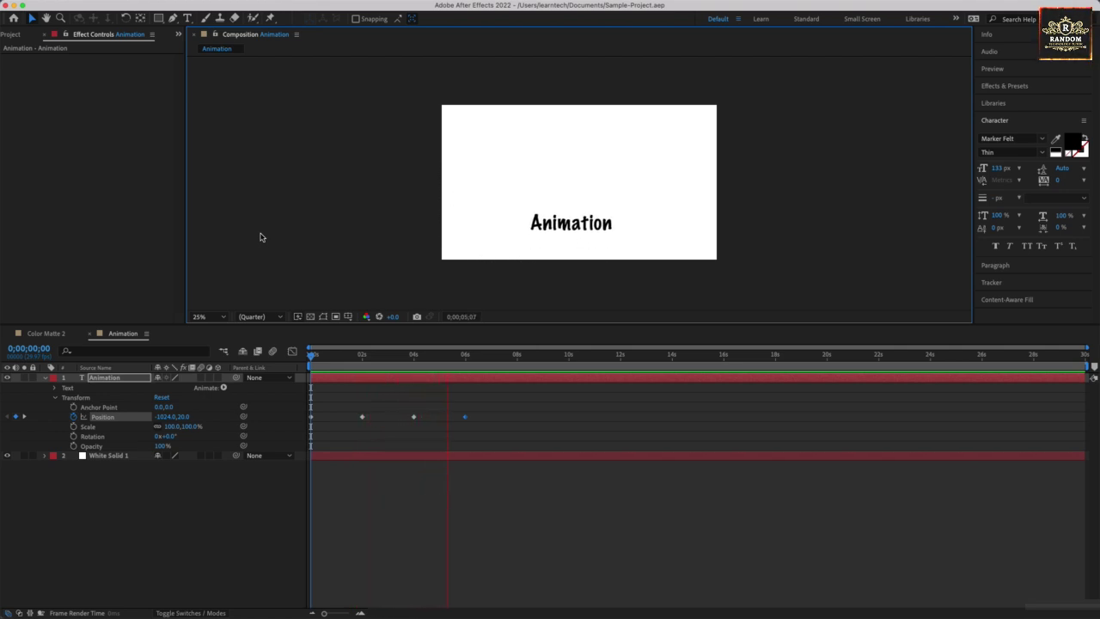
key("space")
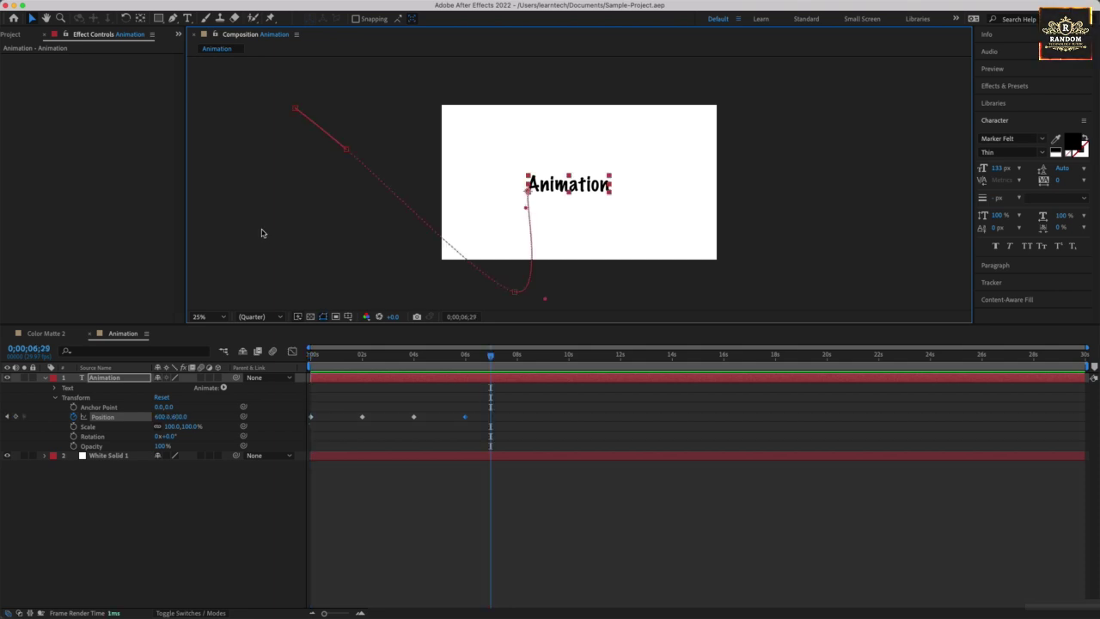
Shift the text's position at the 4-second keyframe to below the frame's lower-left corner
left_click(465, 356)
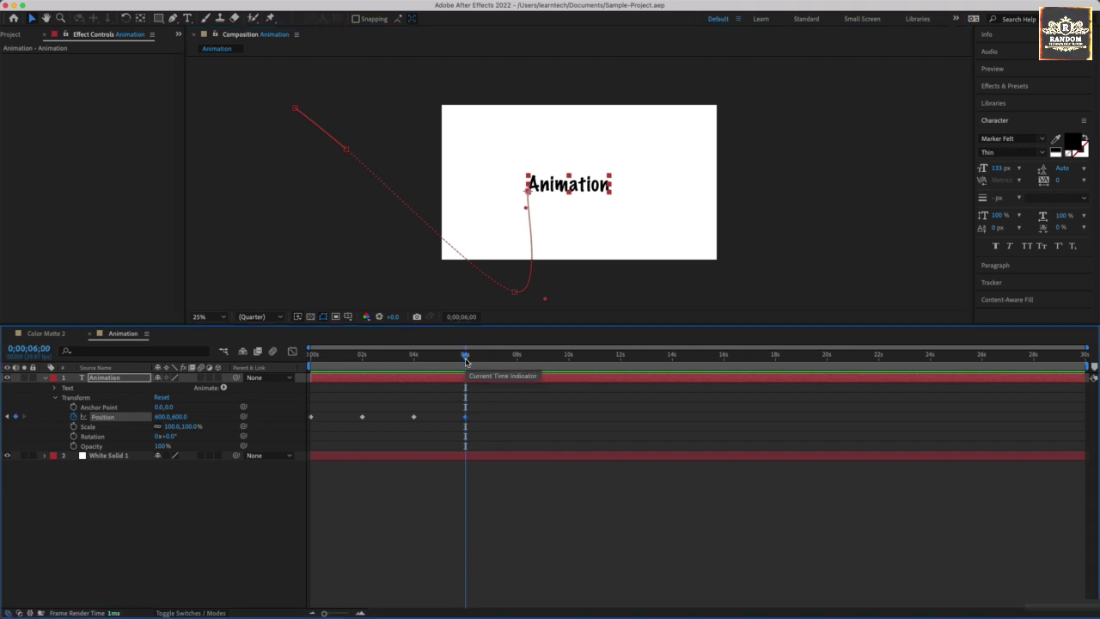
left_click(414, 363)
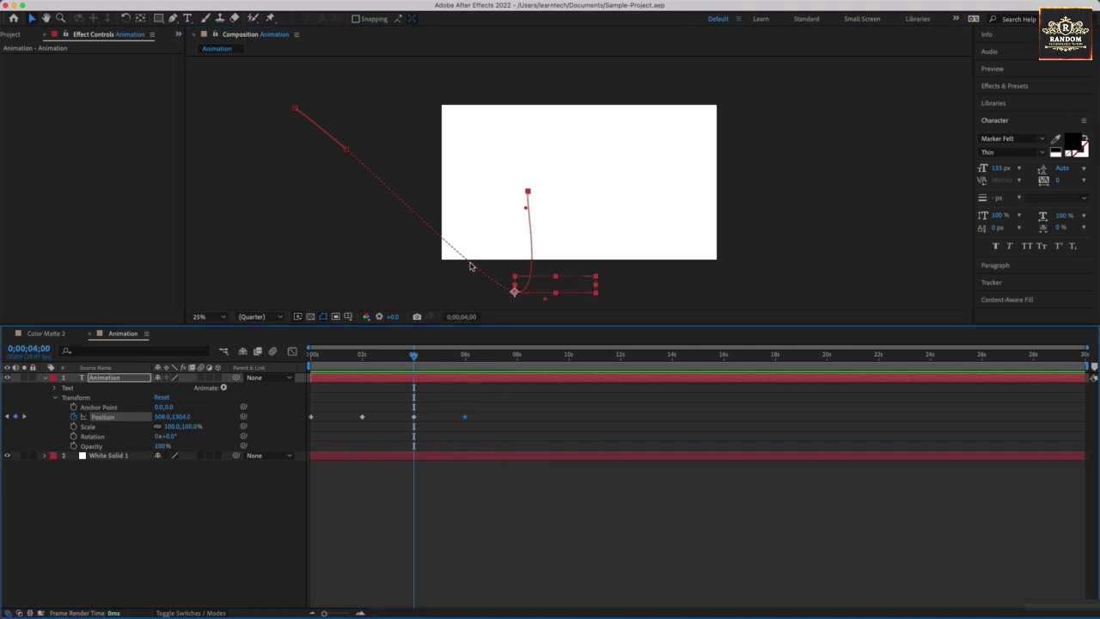
left_click_drag(542, 286, 435, 291)
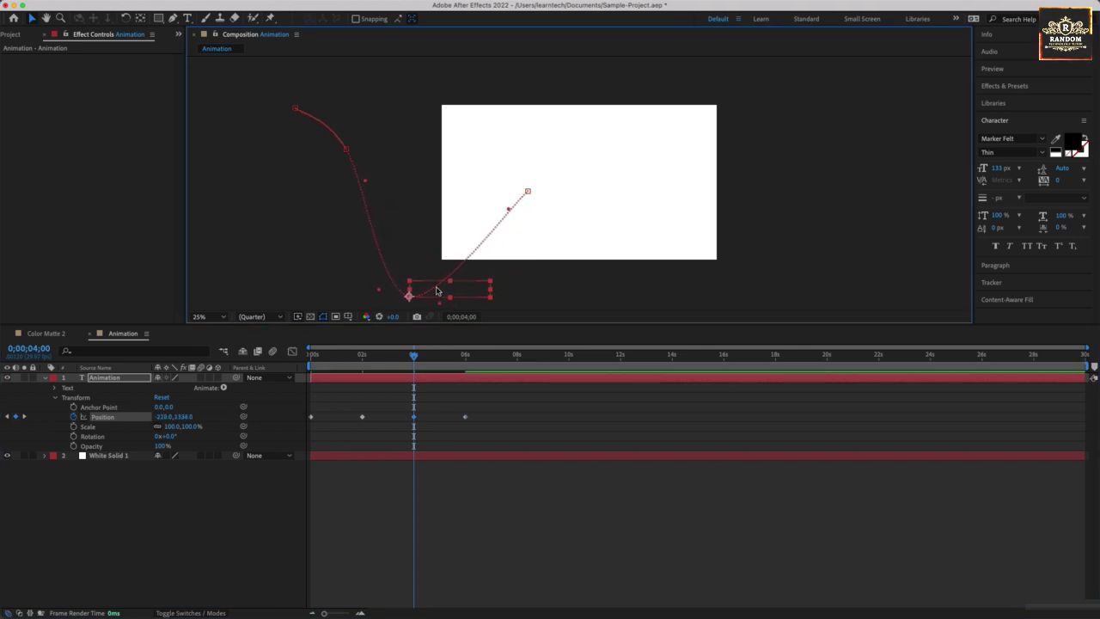
Move the text below the frame at 6 seconds (about 560, 1316) and add an 8-second Position keyframe near the frame's middle
left_click_drag(470, 362, 466, 362)
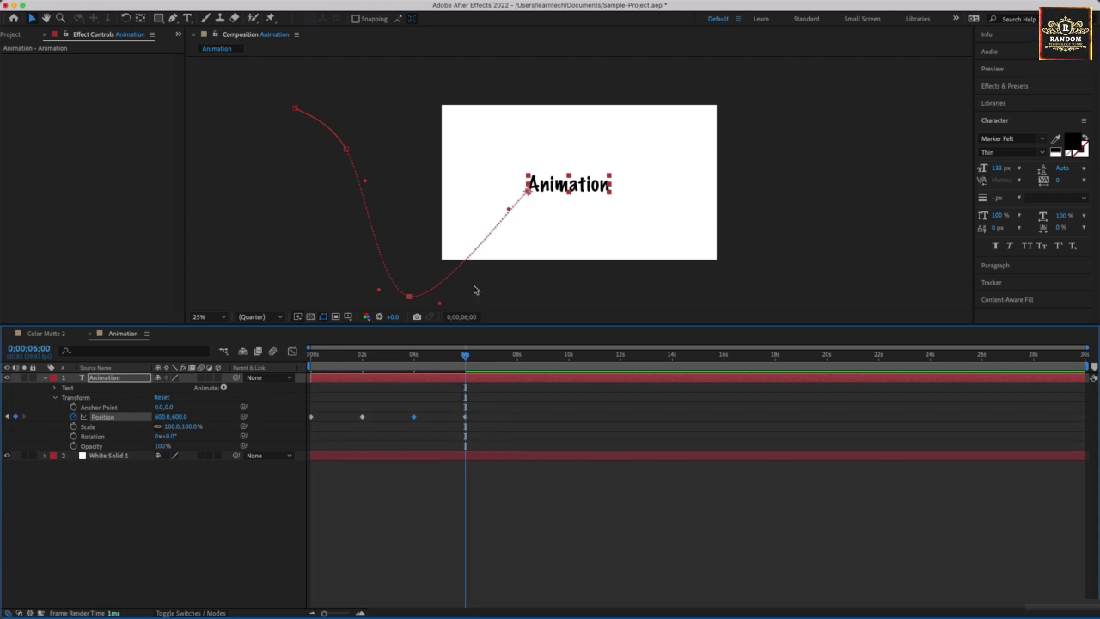
left_click_drag(569, 189, 564, 295)
left_click(516, 358)
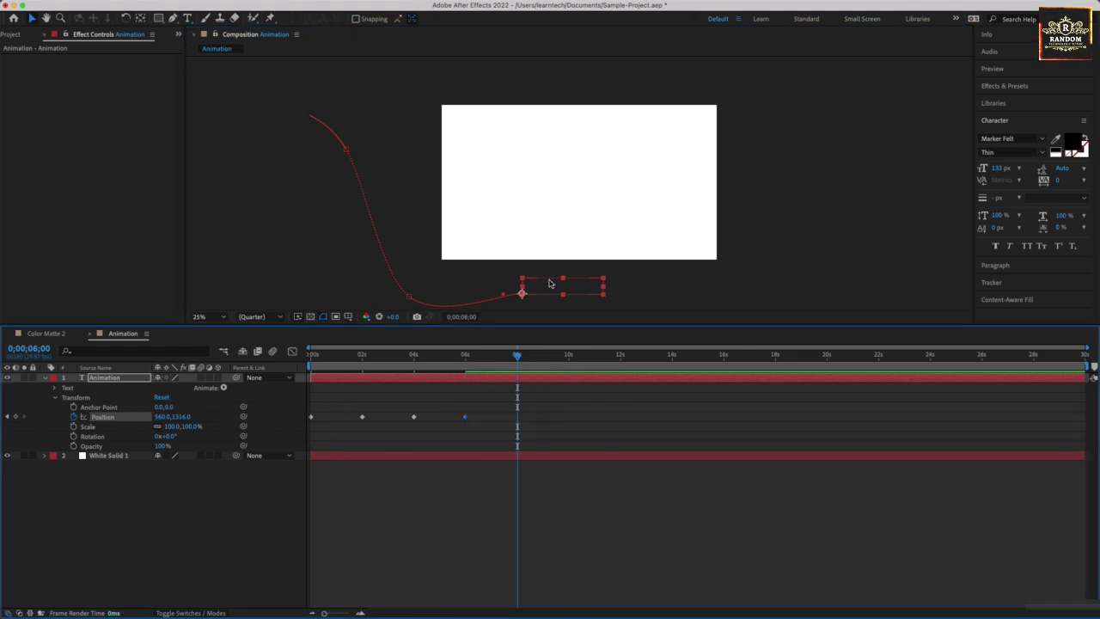
left_click_drag(548, 285, 559, 181)
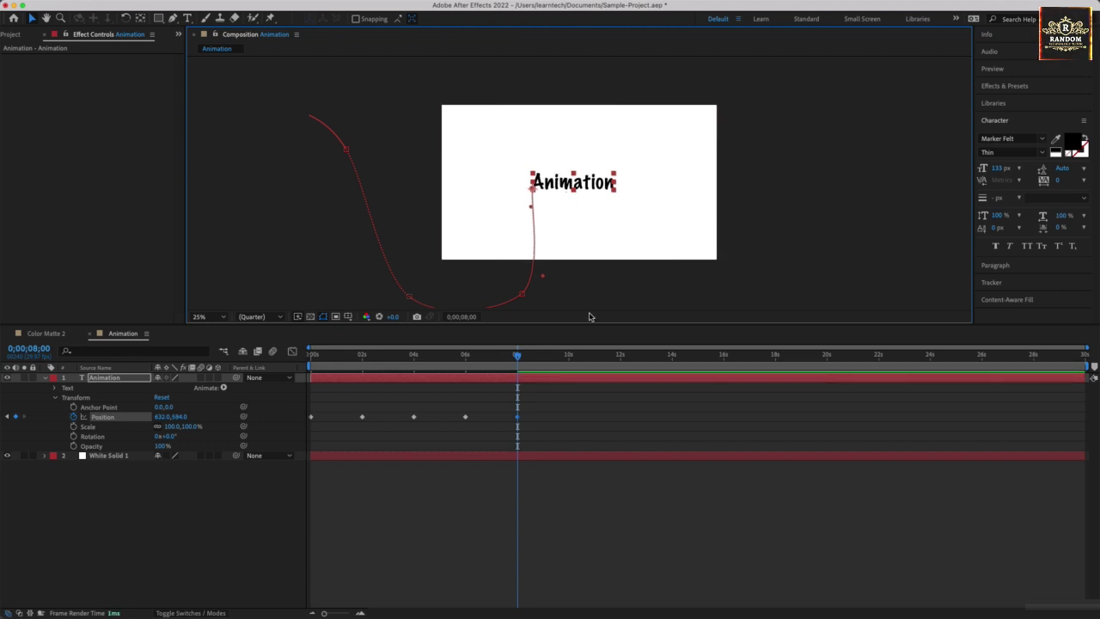
Save the project and preview the five-keyframe text animation from the start of the composition
key("super+s")
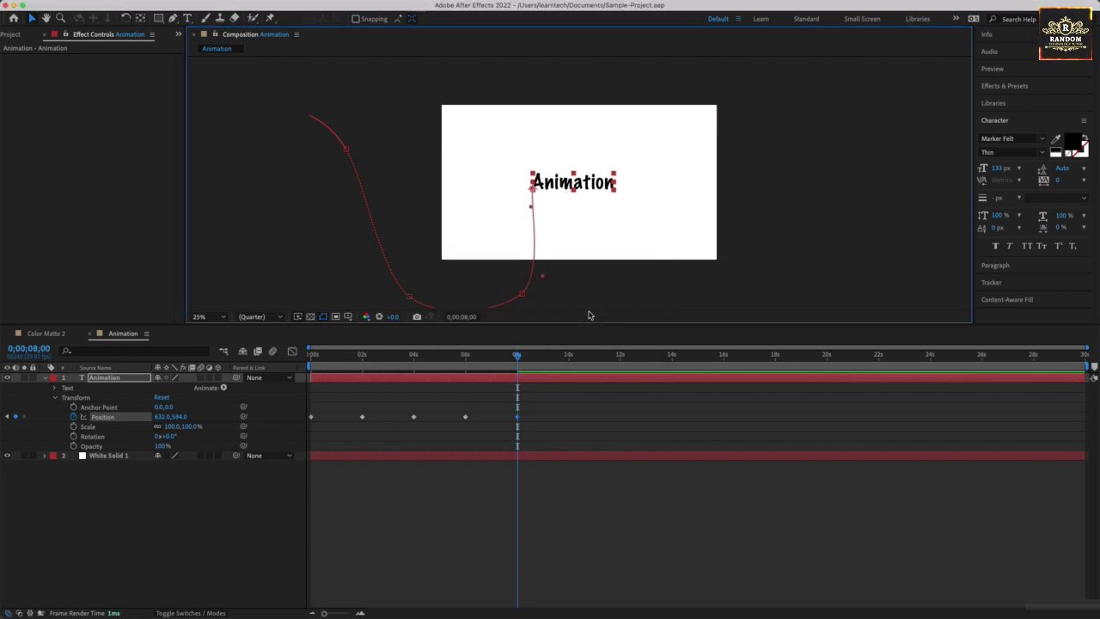
key("Home")
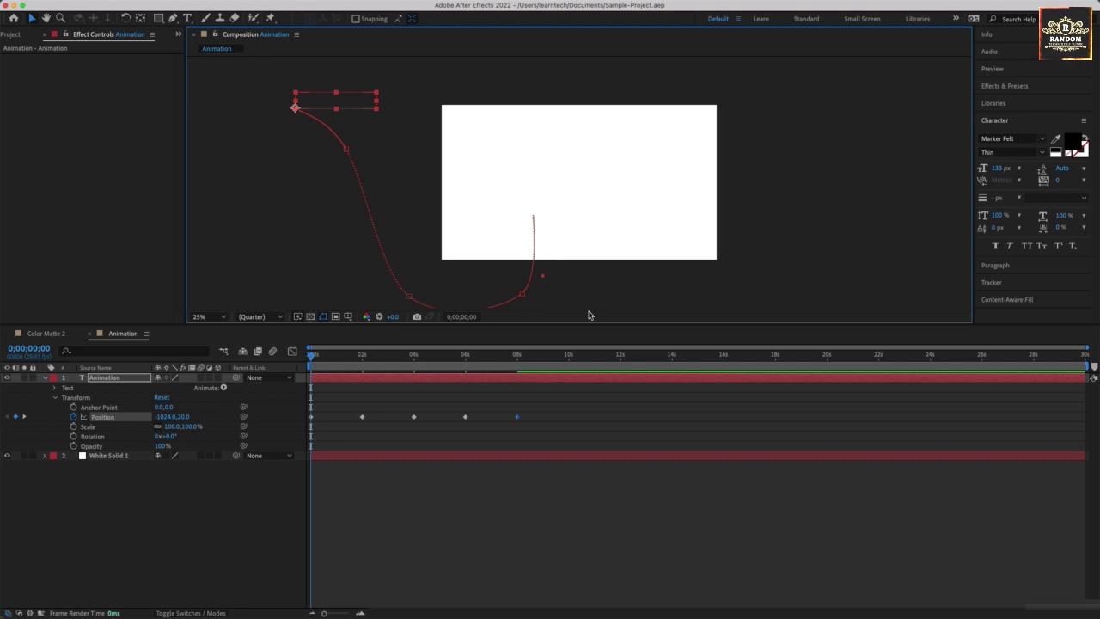
key("space")
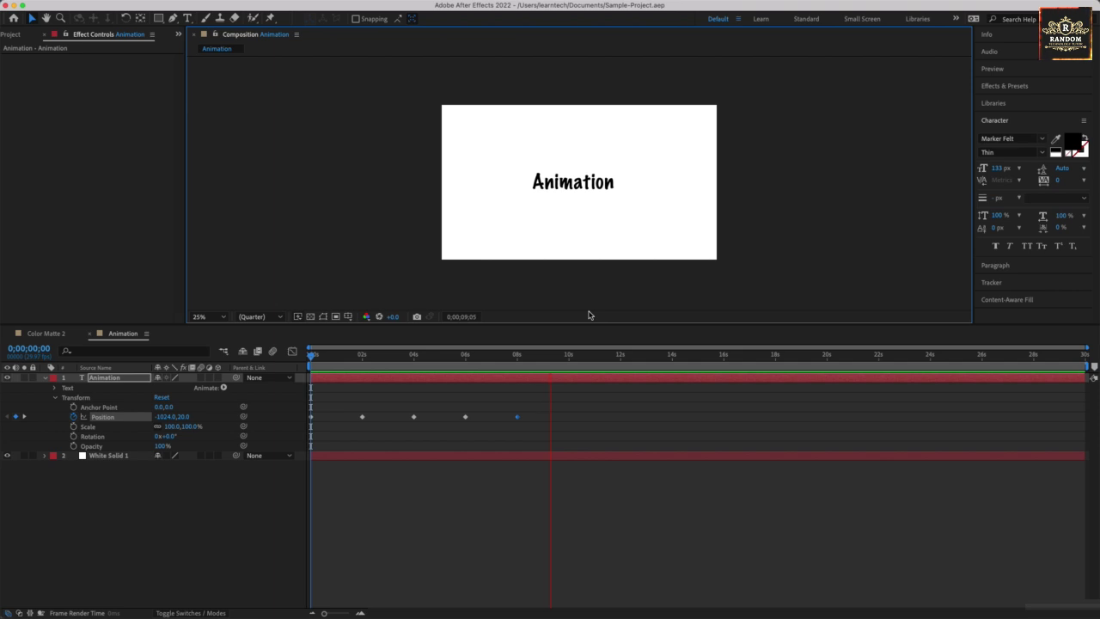
key("space")
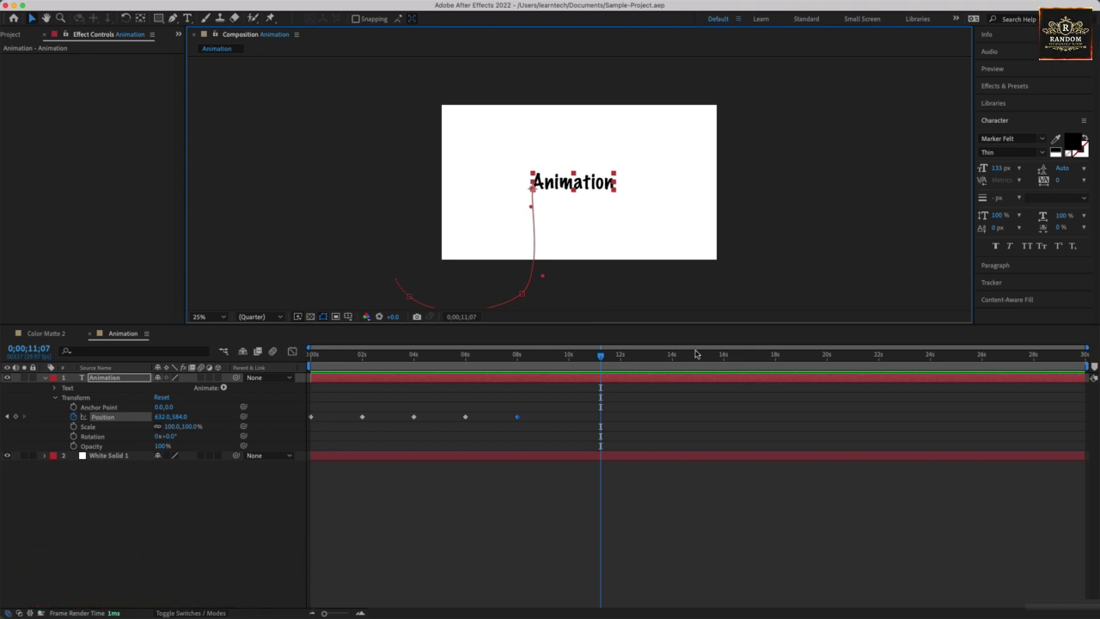
At the 2-second keyframe, move the Animation text down and away from the frame's lower-left corner, to about -1113, 1092
left_click(362, 361)
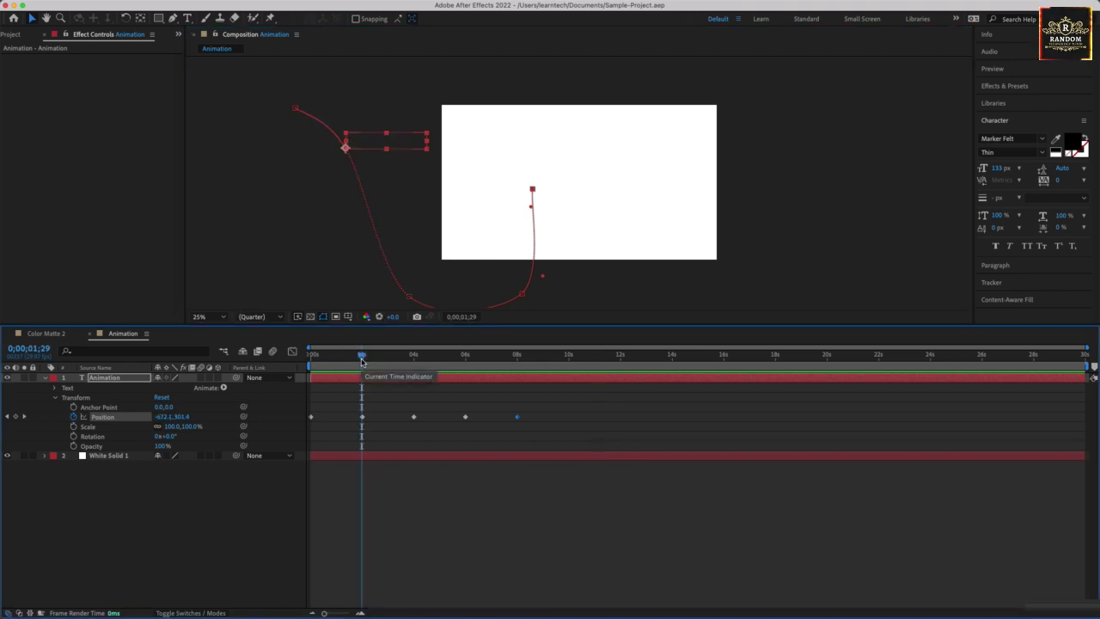
left_click(415, 361)
left_click_drag(414, 361, 362, 361)
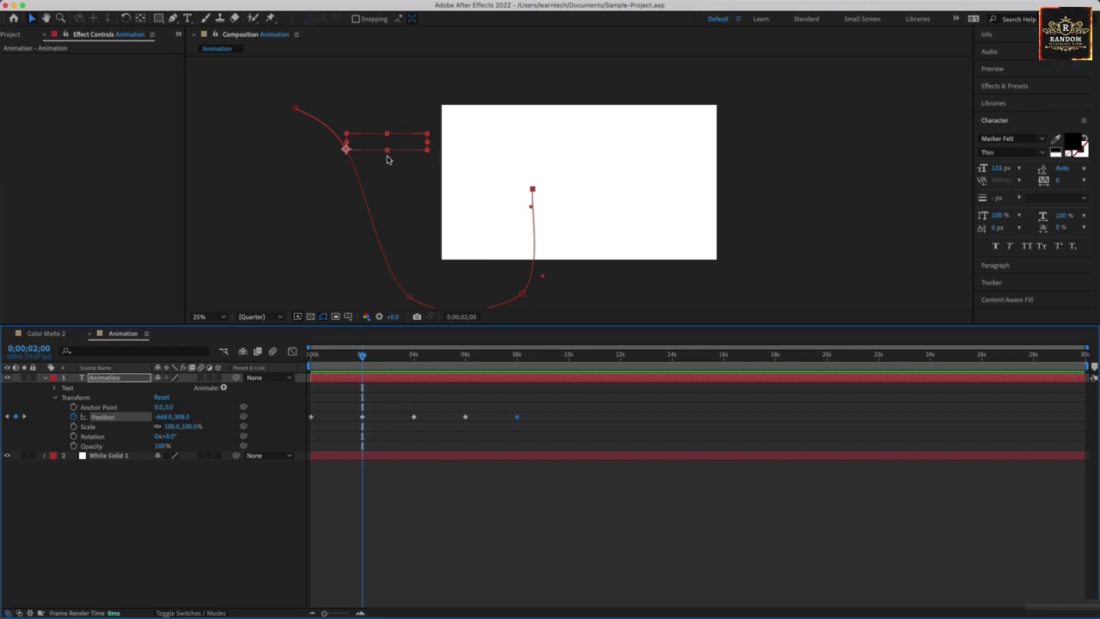
left_click_drag(386, 148, 321, 262)
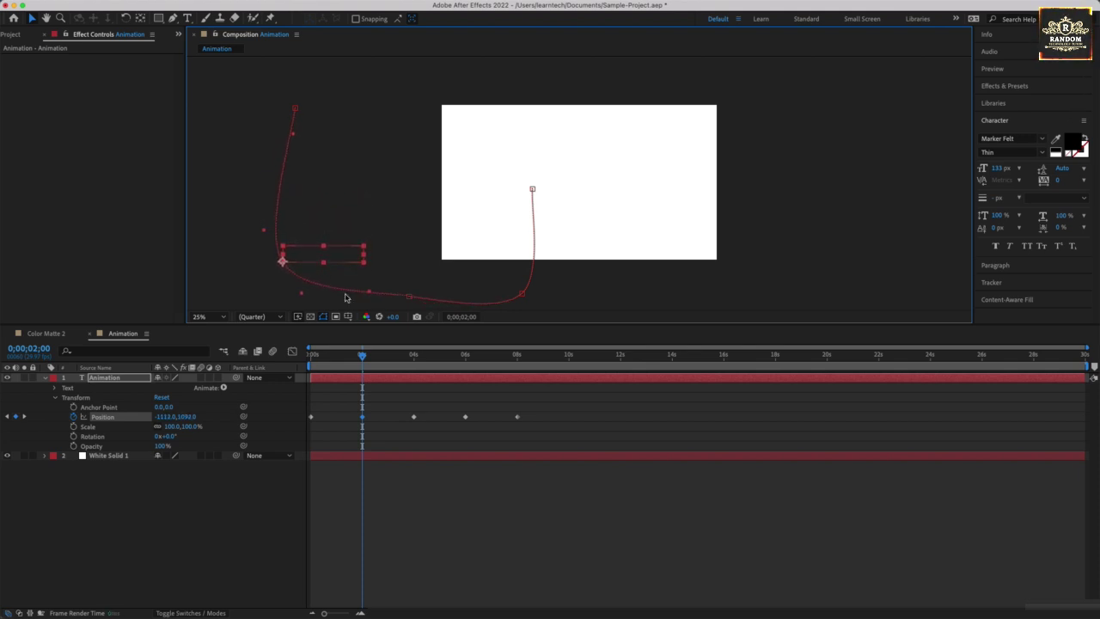
Move the text further right below the frame at about 4 seconds, and to mid-frame (about 604, 624) at 6 seconds
left_click(413, 355)
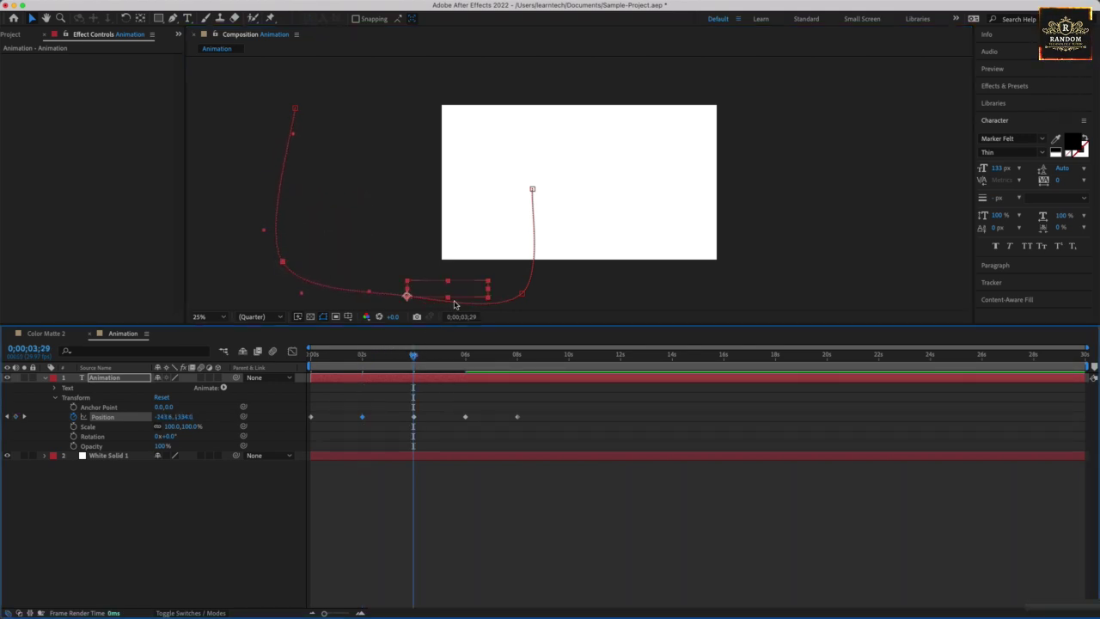
left_click_drag(457, 295, 568, 300)
left_click(465, 354)
left_click_drag(521, 293, 530, 191)
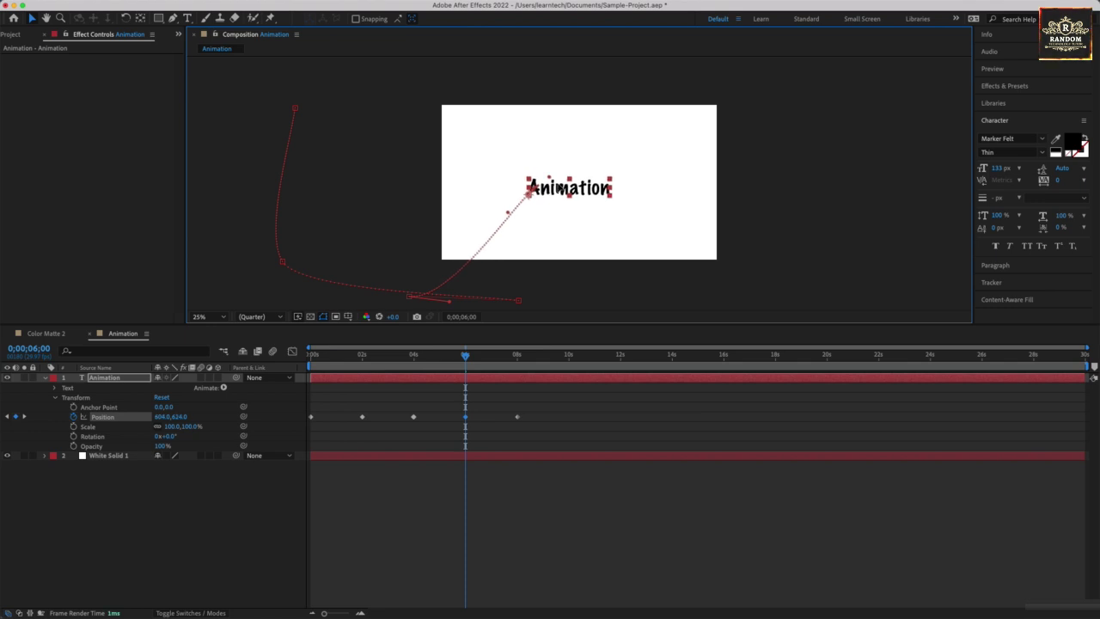
Delete the 8-second Position keyframe and preview the shortened animation from the start
left_click(517, 418)
key("Delete")
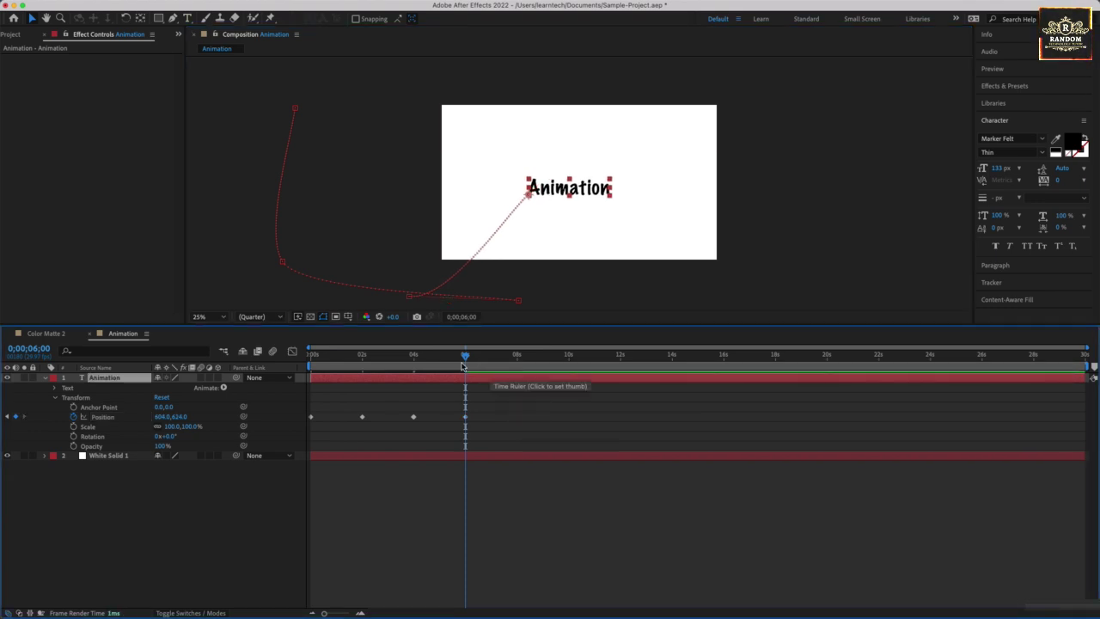
left_click_drag(465, 355, 289, 358)
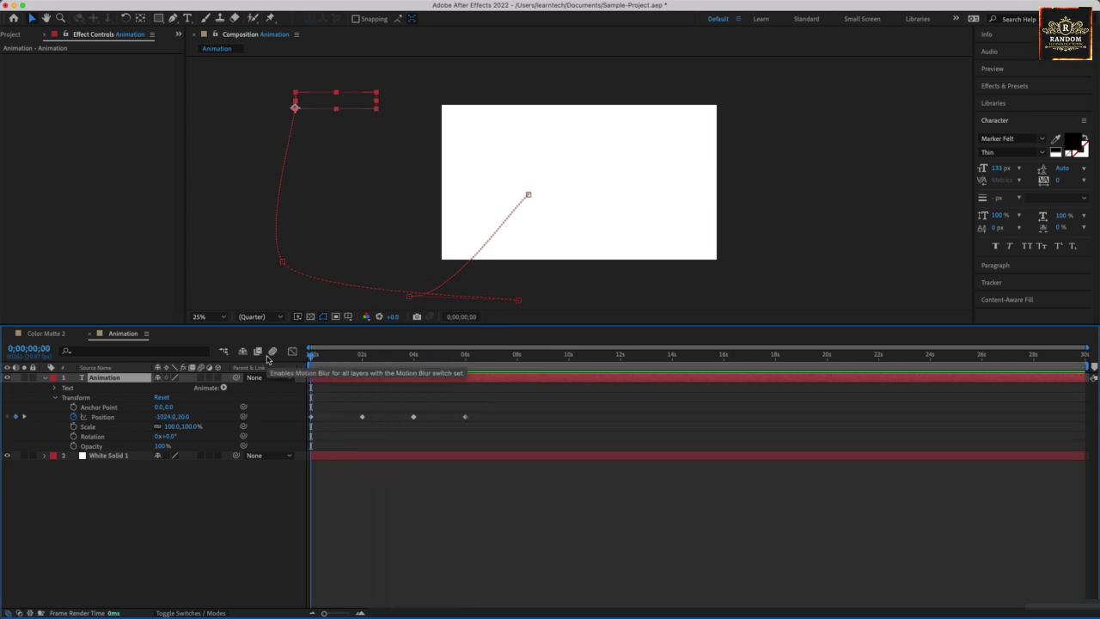
key("space")
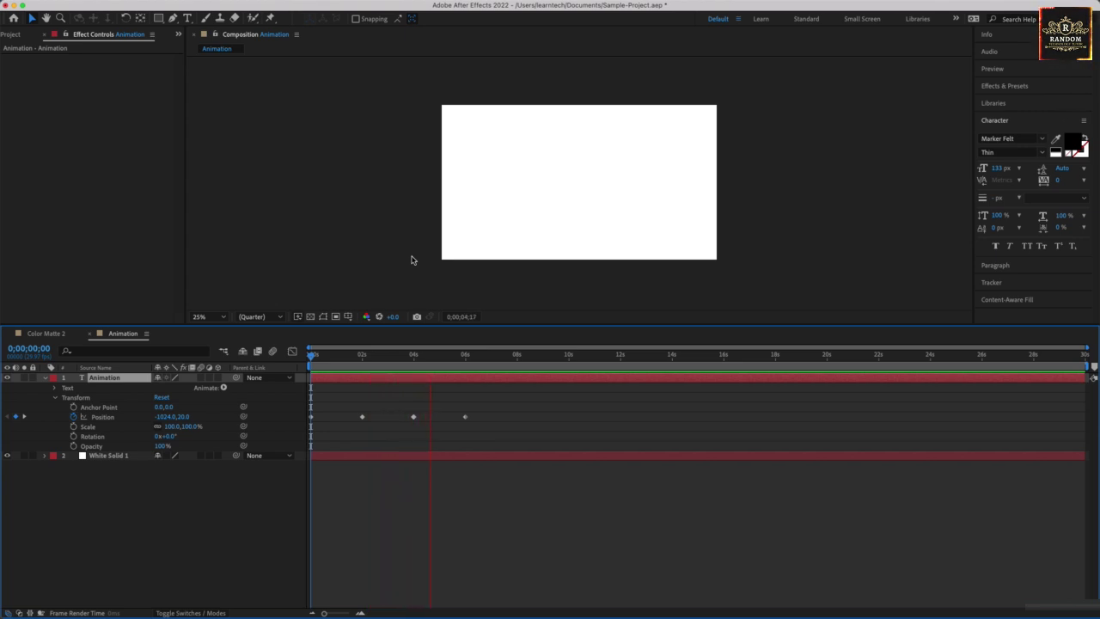
key("space")
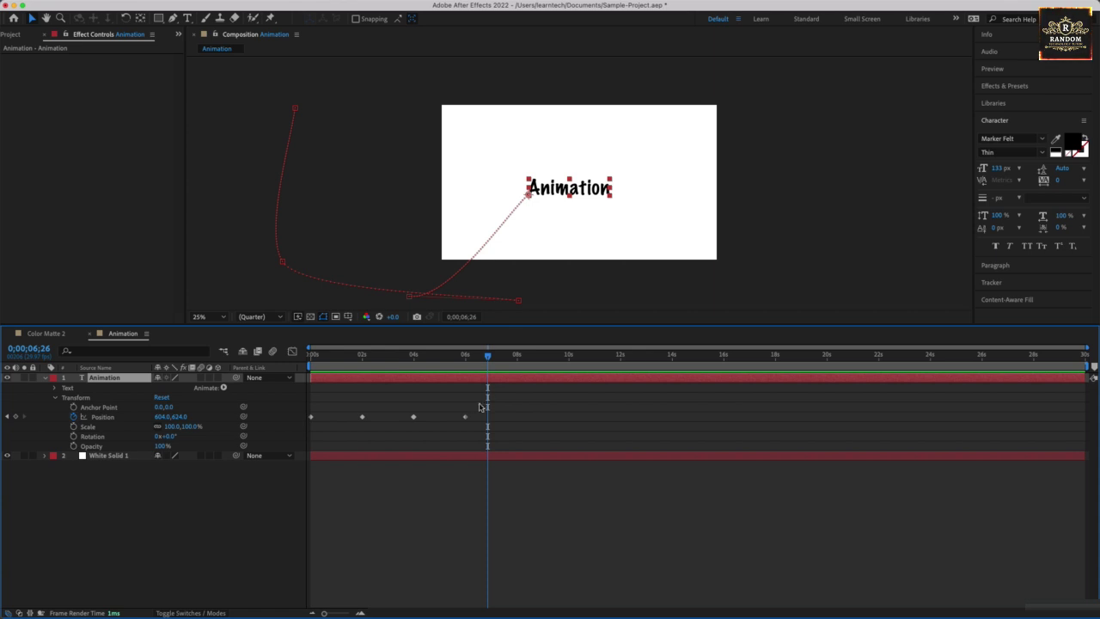
Delete the Position keyframes from 2 to 6 seconds, keeping only the first one, and return to the start of the composition
left_click(468, 420)
left_click(465, 417)
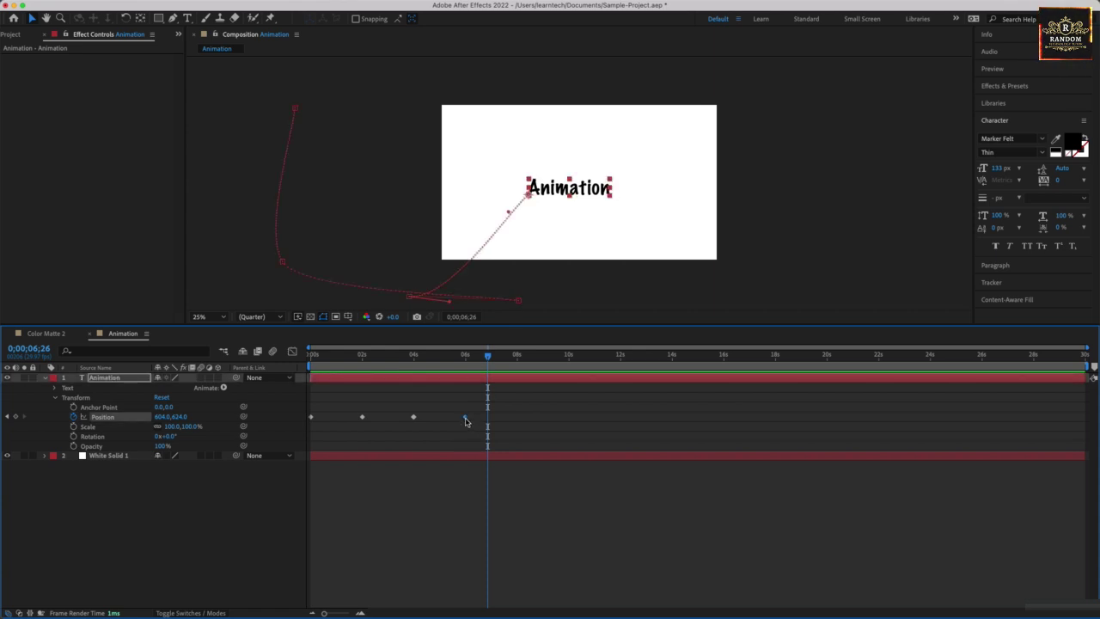
left_click(413, 418)
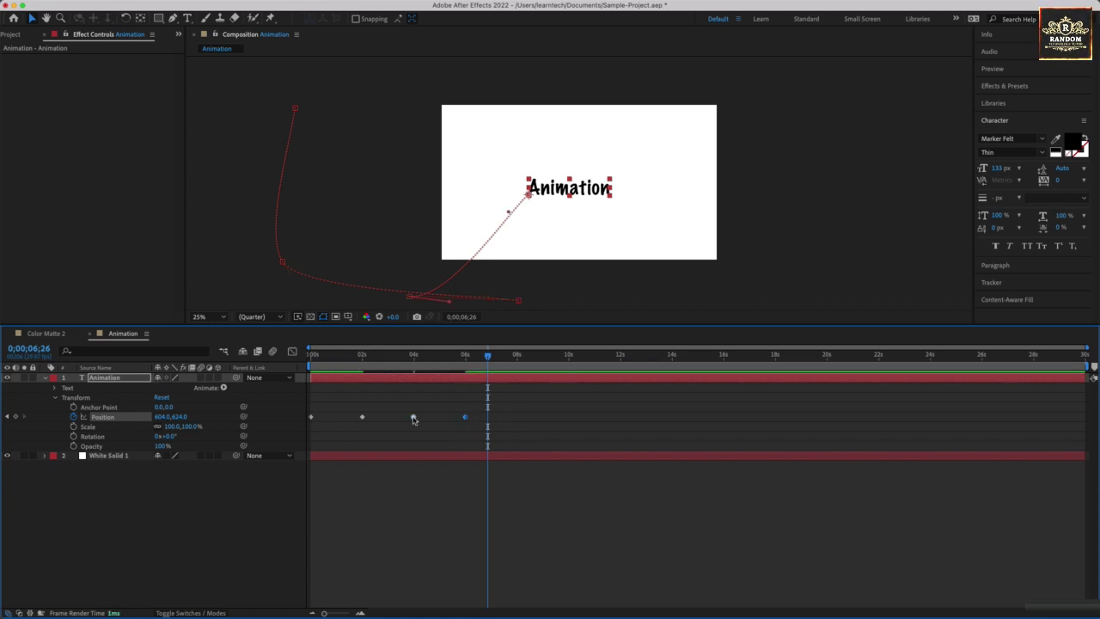
left_click(464, 417)
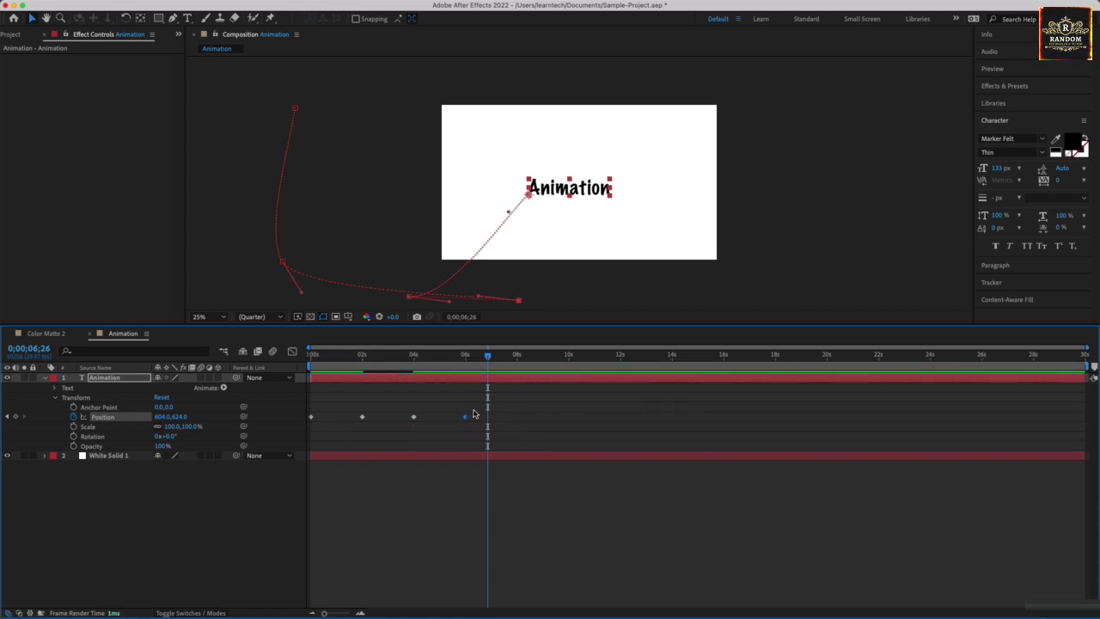
key("Delete")
left_click_drag(438, 417, 346, 425)
key("Delete")
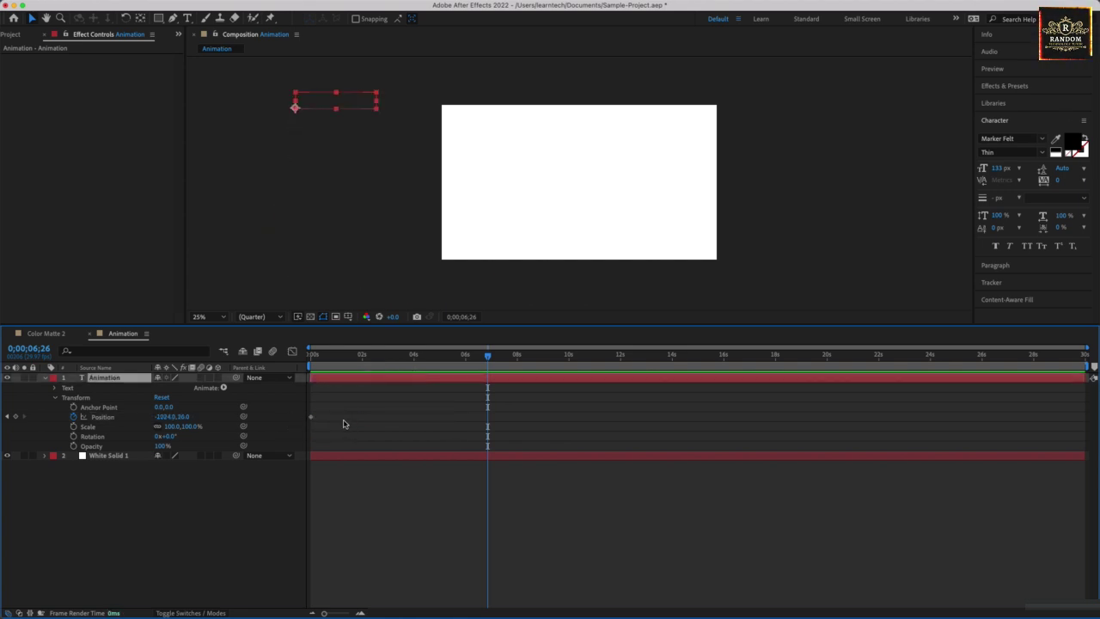
left_click(312, 419)
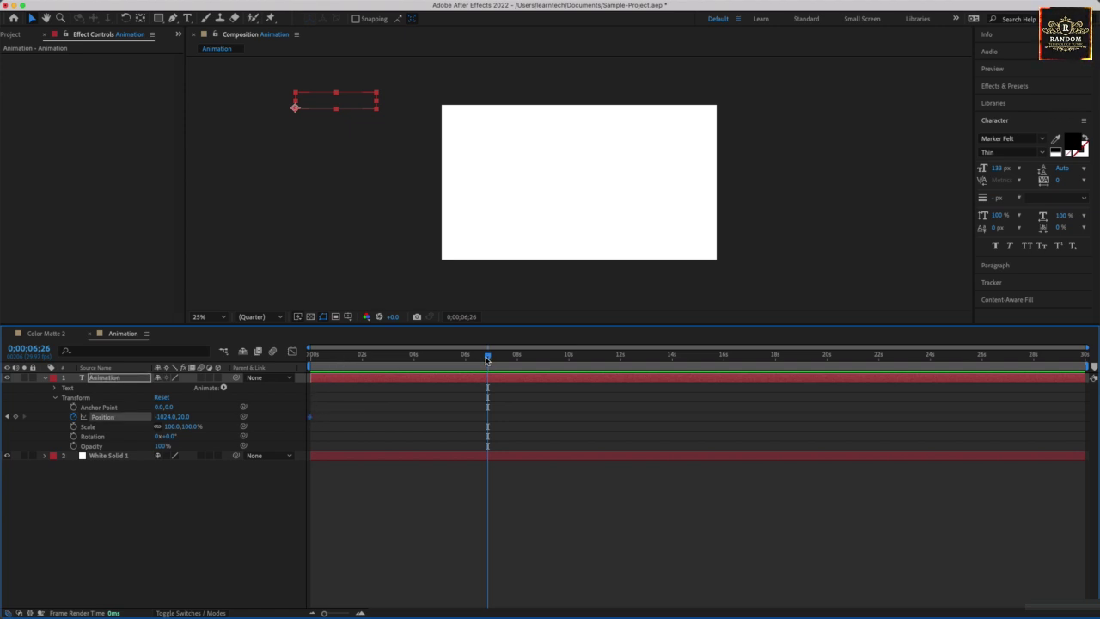
left_click_drag(486, 359, 301, 377)
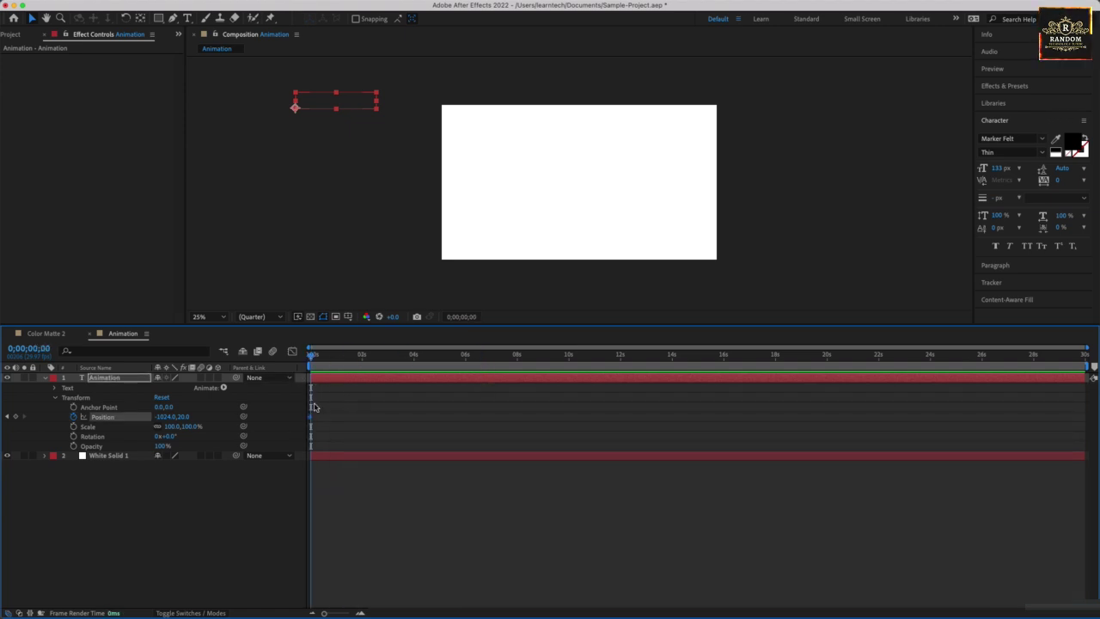
key("grave")
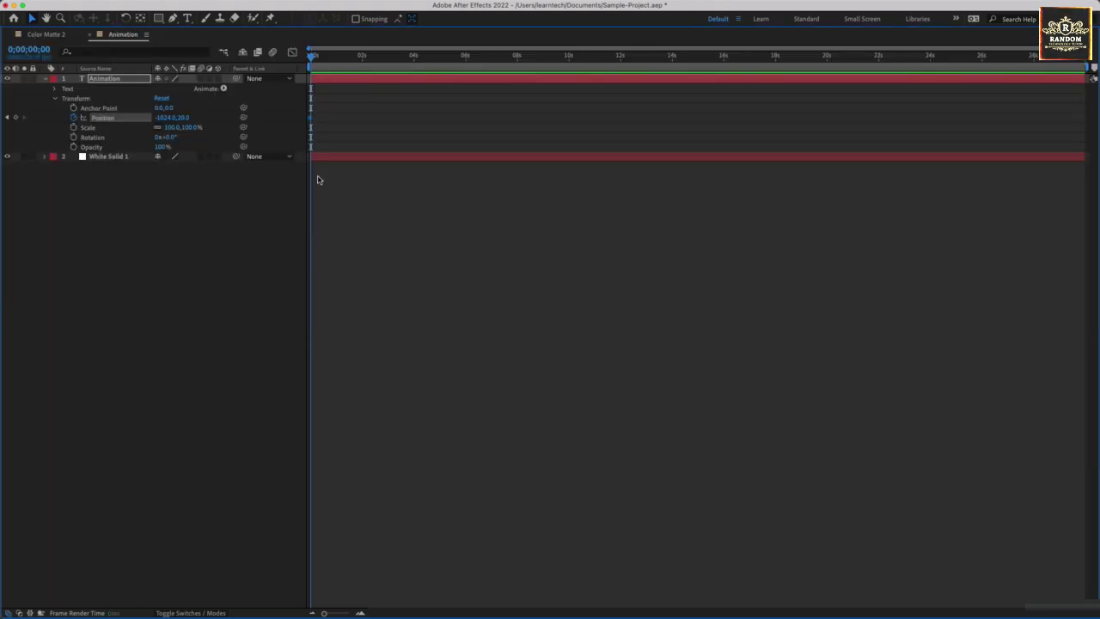
key("grave")
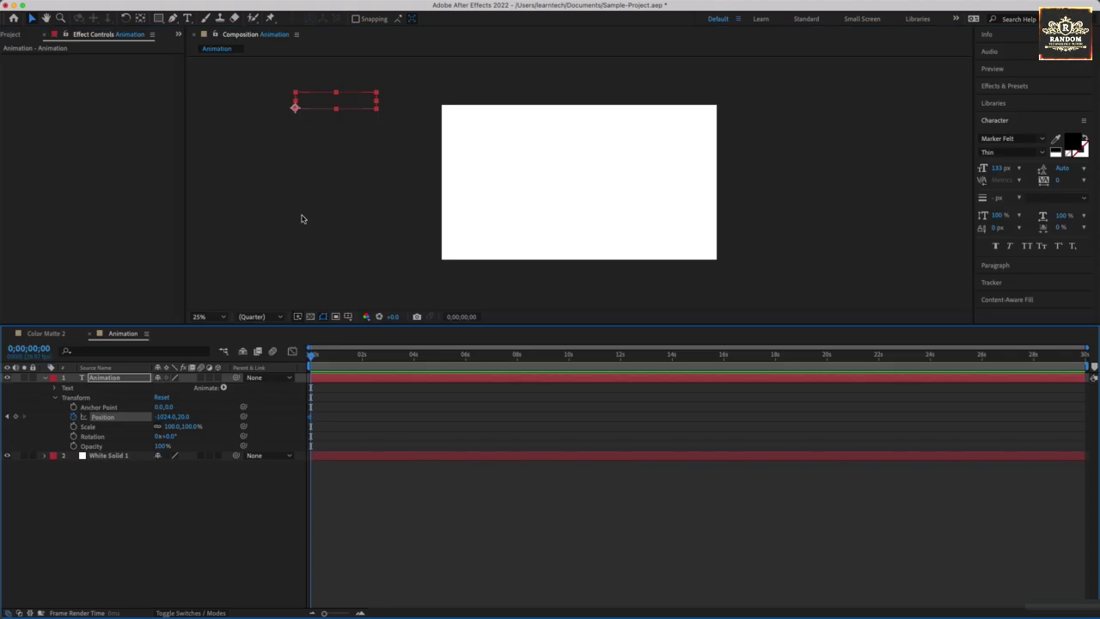
key("grave")
key("grave")
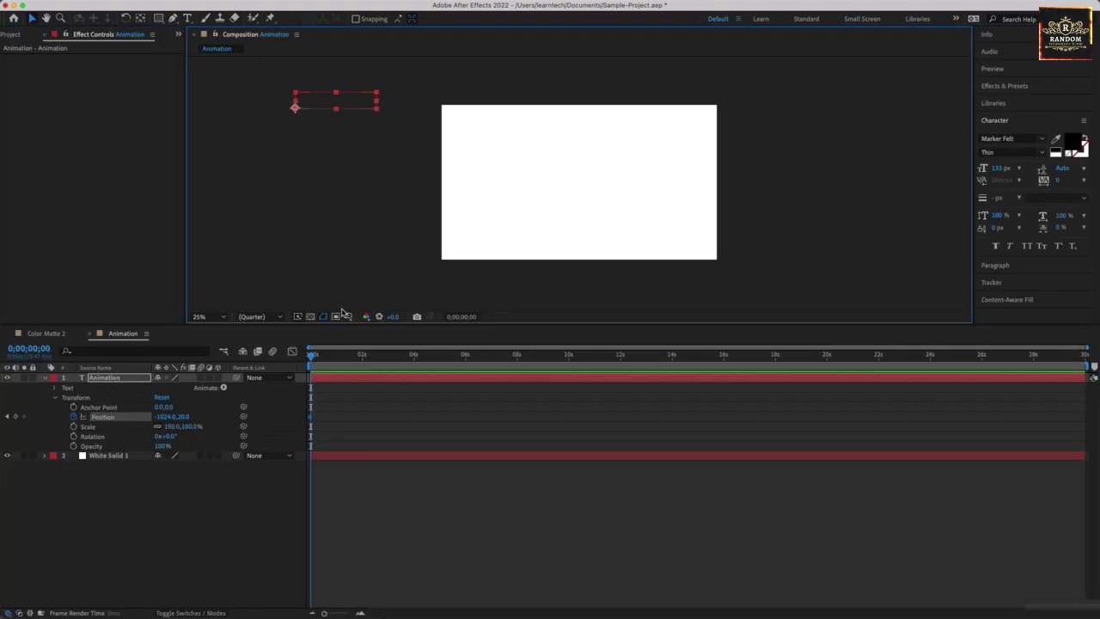
Save the project with only the starting Position keyframe
key("super+s")
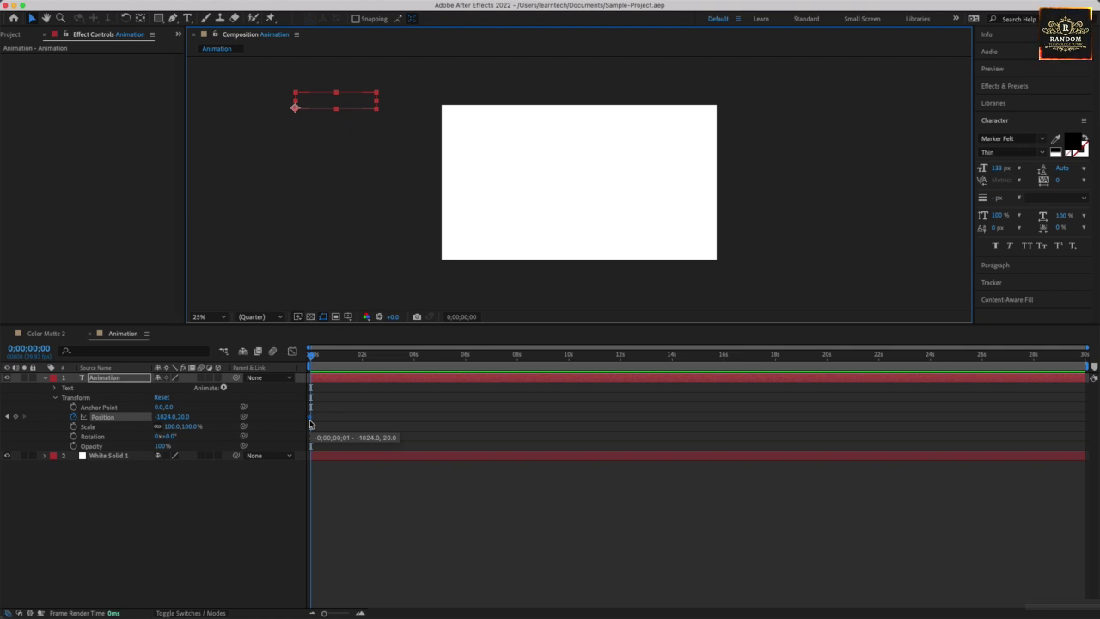
Add Position keyframes placing the text outside the frame's lower-left at 2 seconds, lower-right at 3 seconds, and mid-frame (about 632, 568) at 4 seconds
left_click(362, 365)
left_click_drag(344, 100, 340, 290)
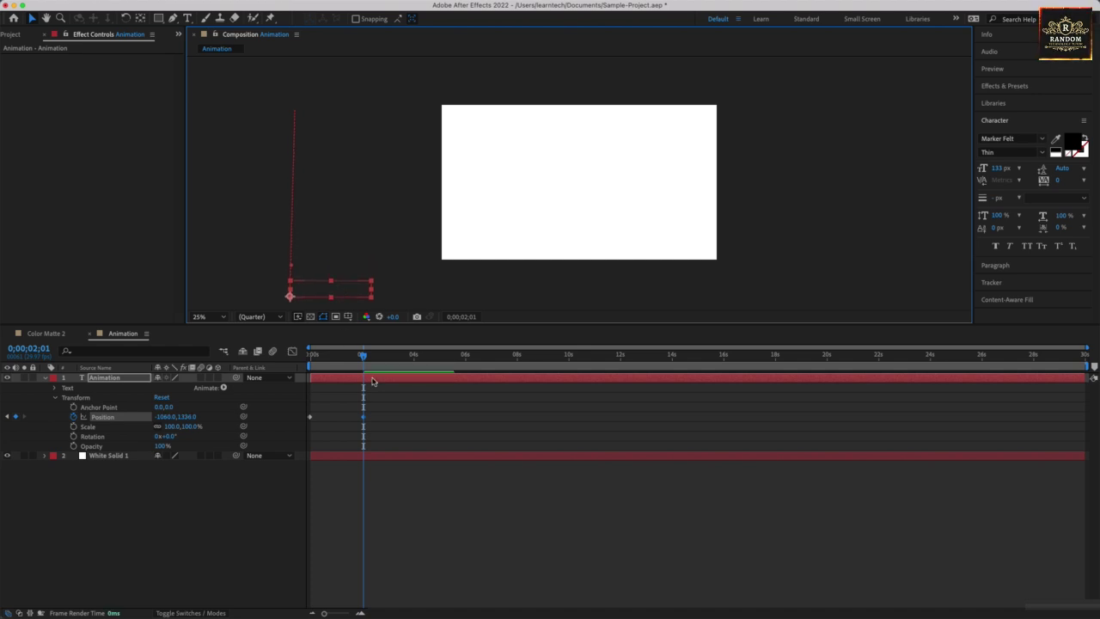
left_click(389, 360)
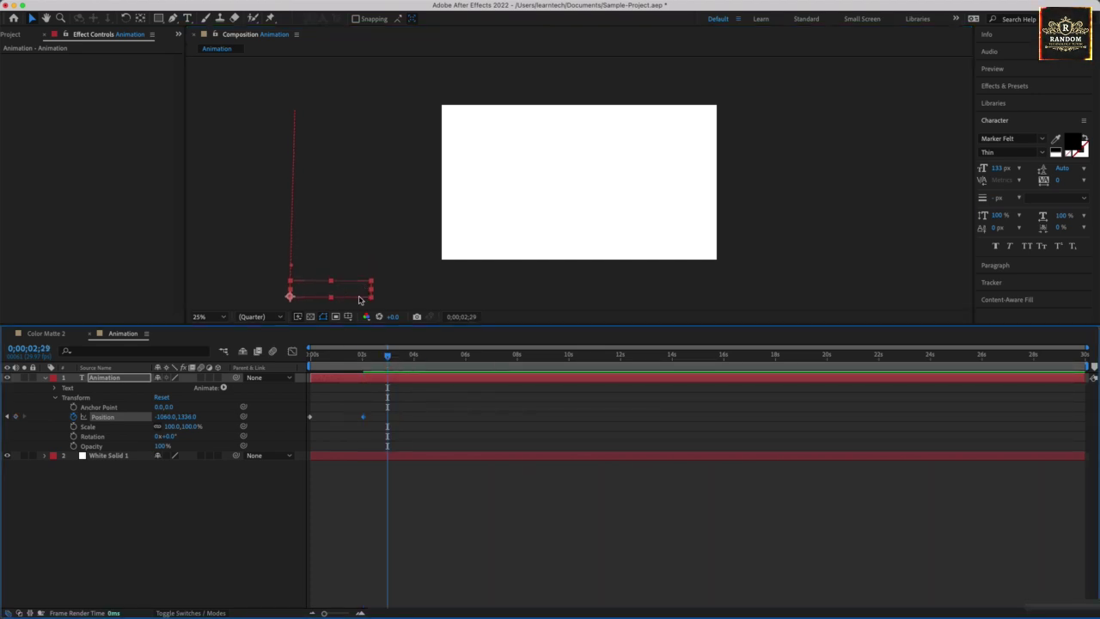
left_click_drag(369, 297, 800, 297)
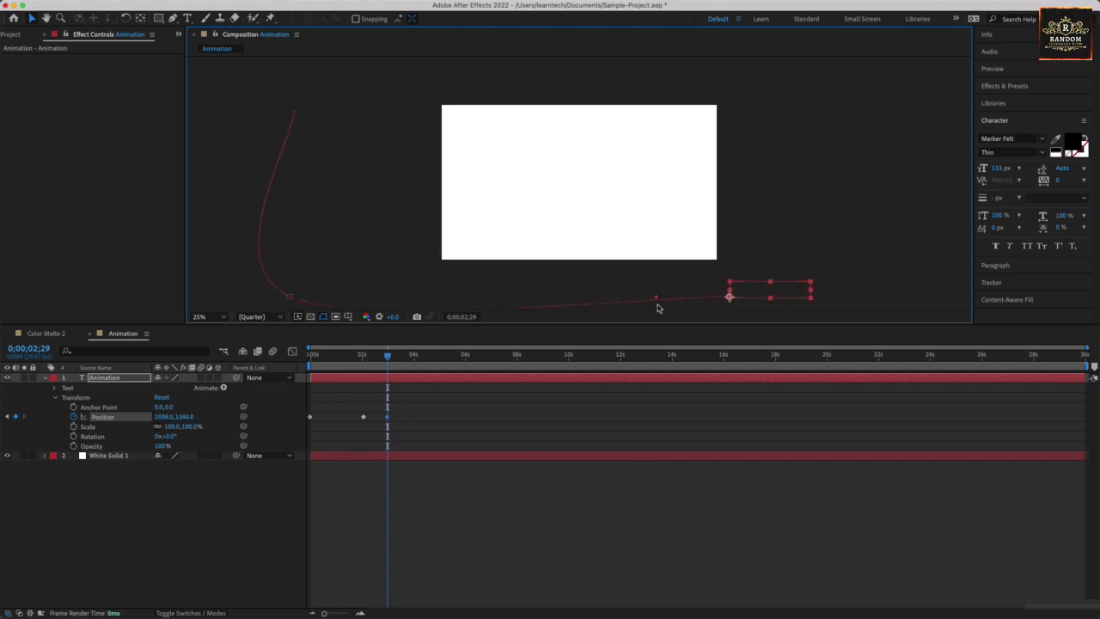
left_click(414, 362)
left_click_drag(765, 293, 567, 181)
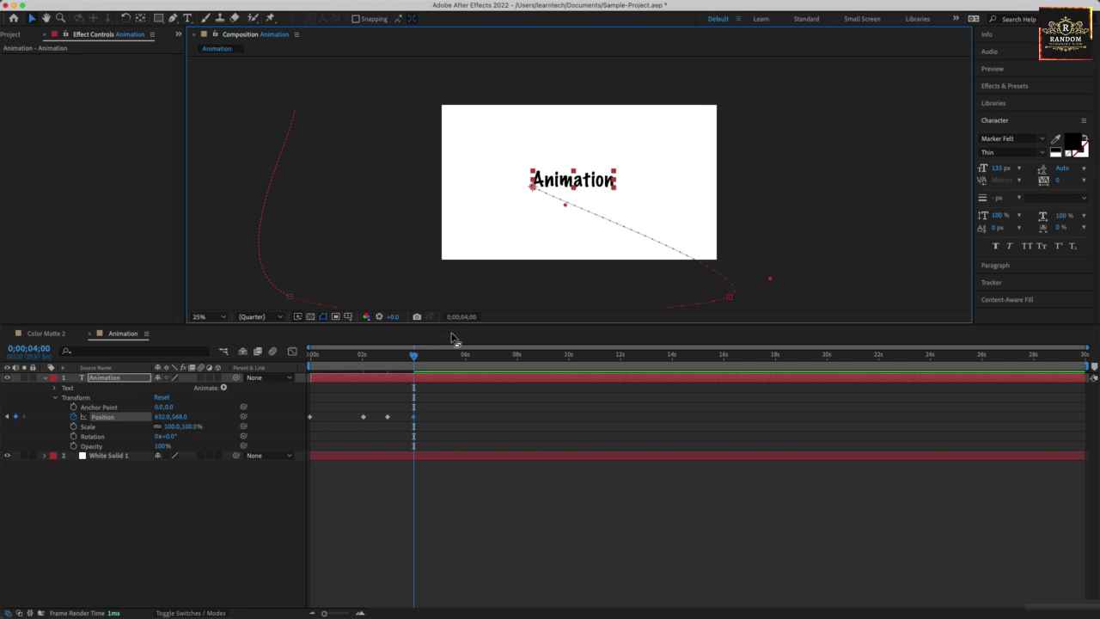
Save the project and preview the new four-second text path from the start
key("super+s")
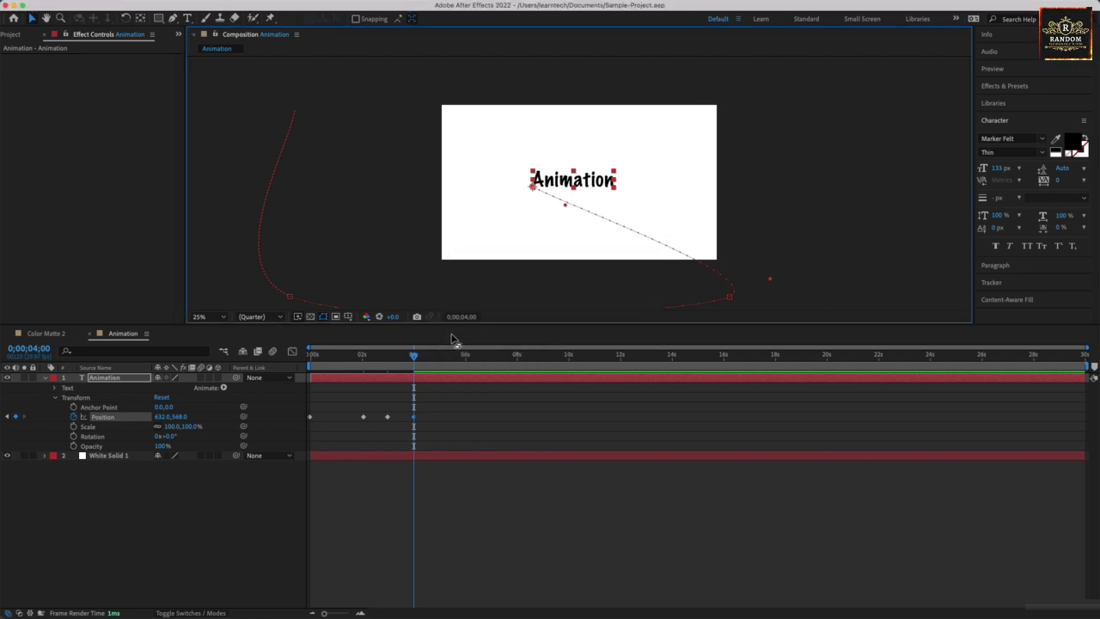
key("Home")
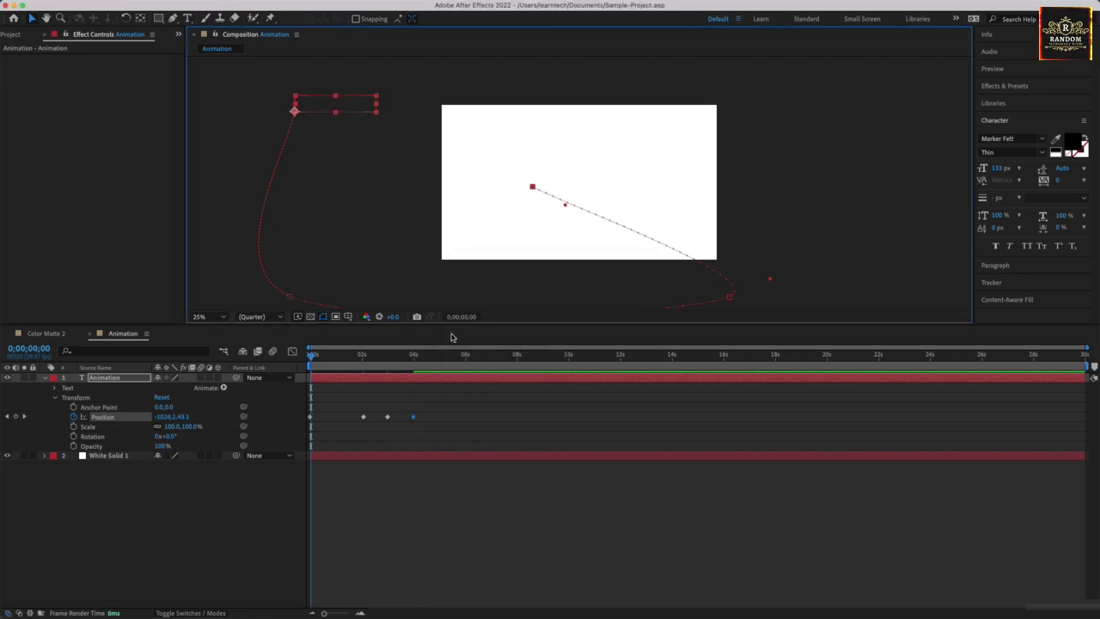
key("space")
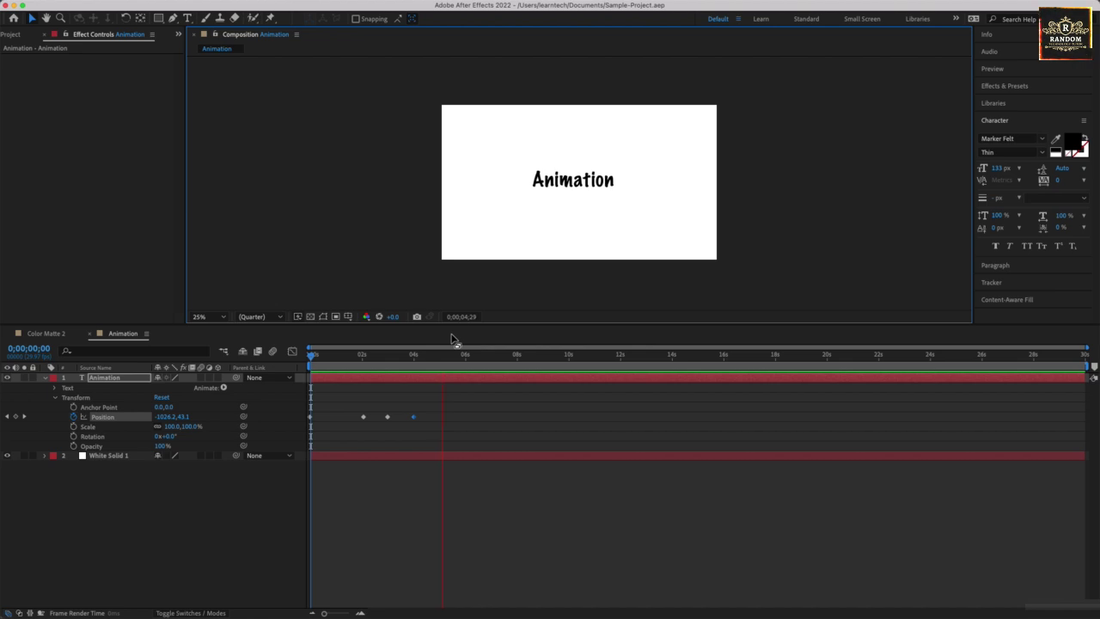
key("space")
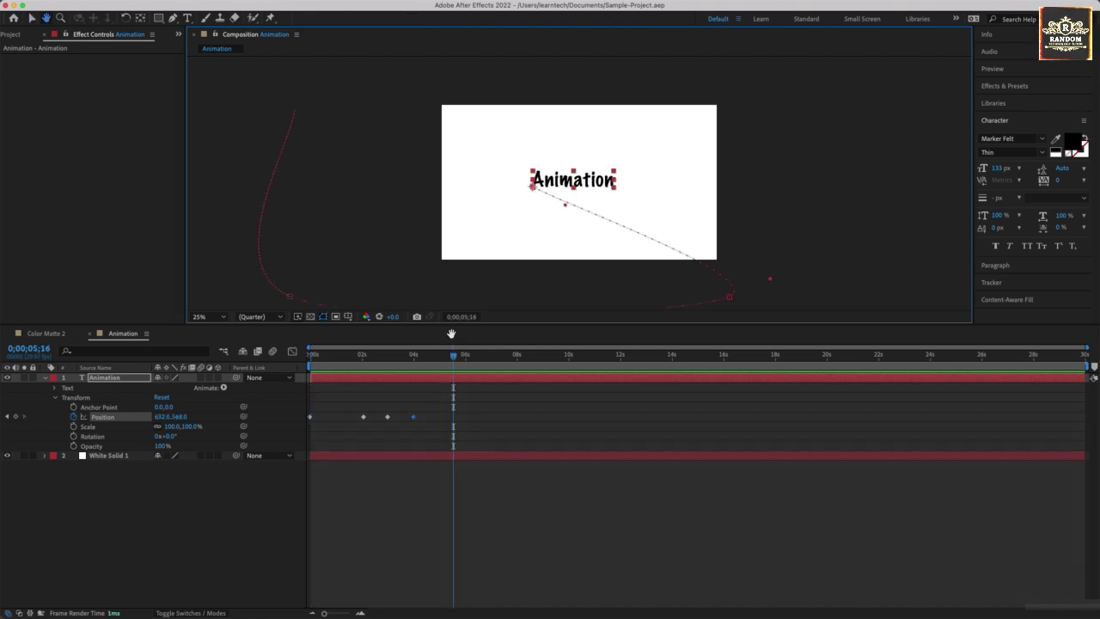
With the Selection tool, delete the Position keyframes at 2, 3 and 4 seconds and return to the first keyframe
left_click(434, 425)
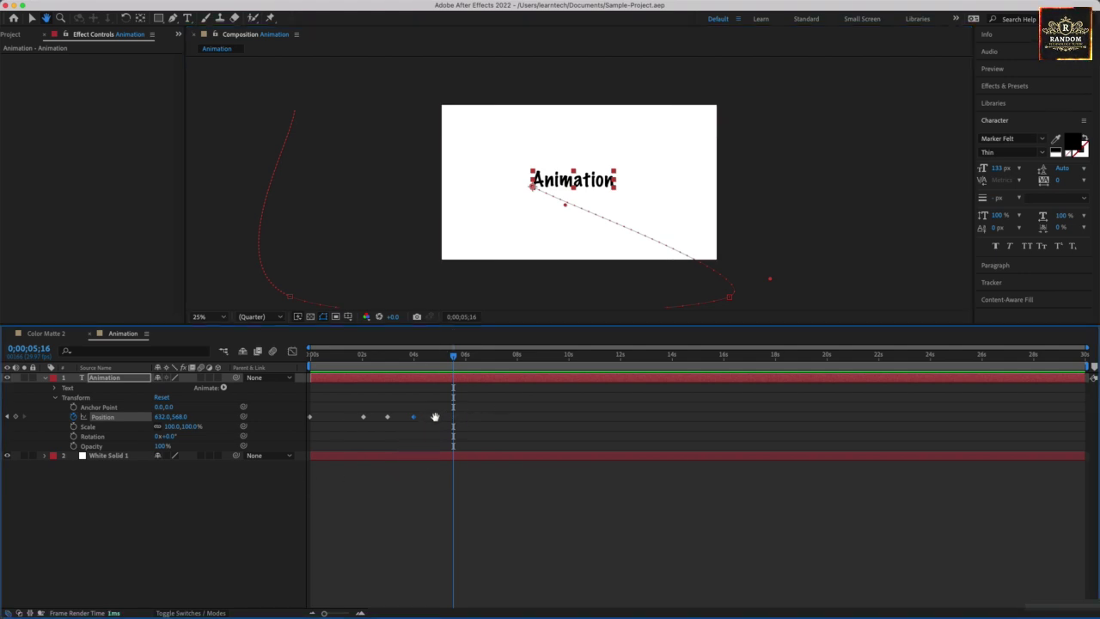
left_click(32, 18)
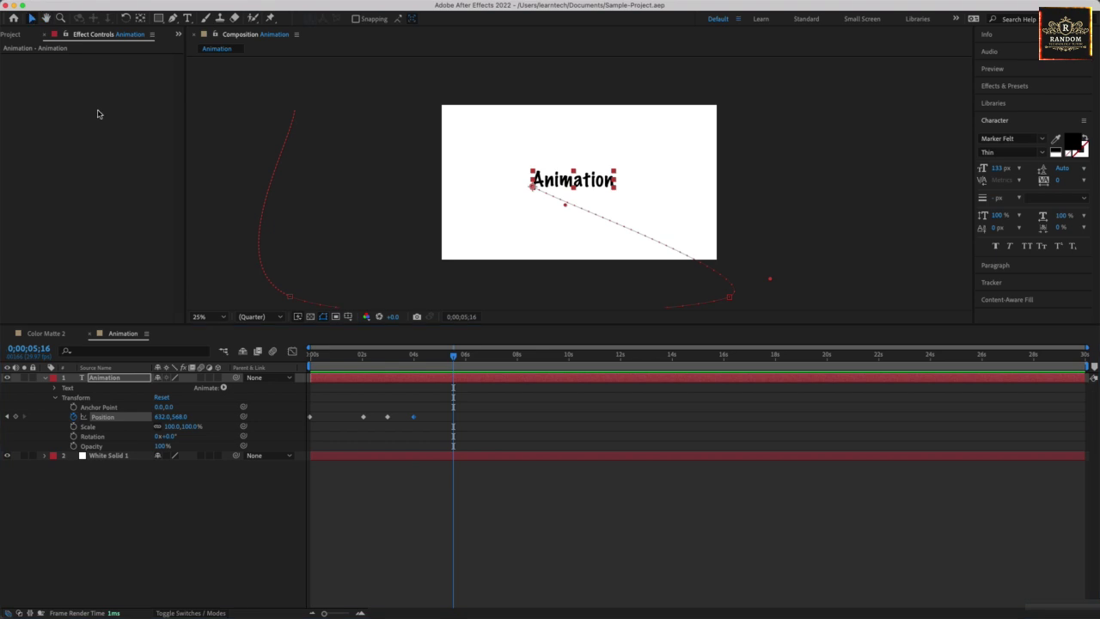
left_click_drag(390, 417, 367, 439)
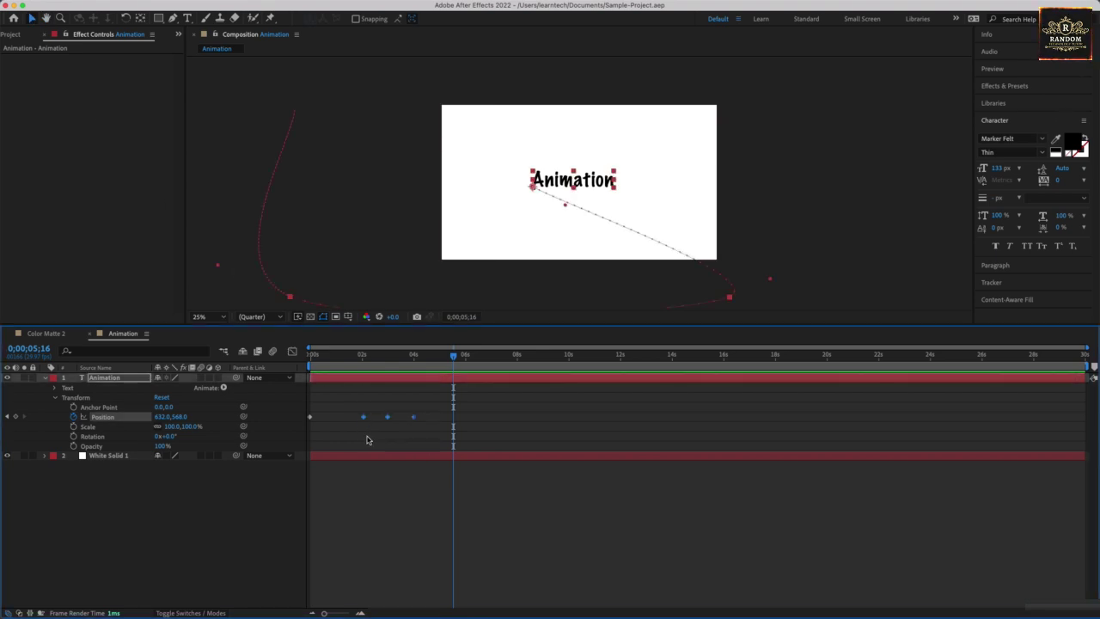
key("Delete")
left_click_drag(426, 359, 284, 357)
left_click(310, 419)
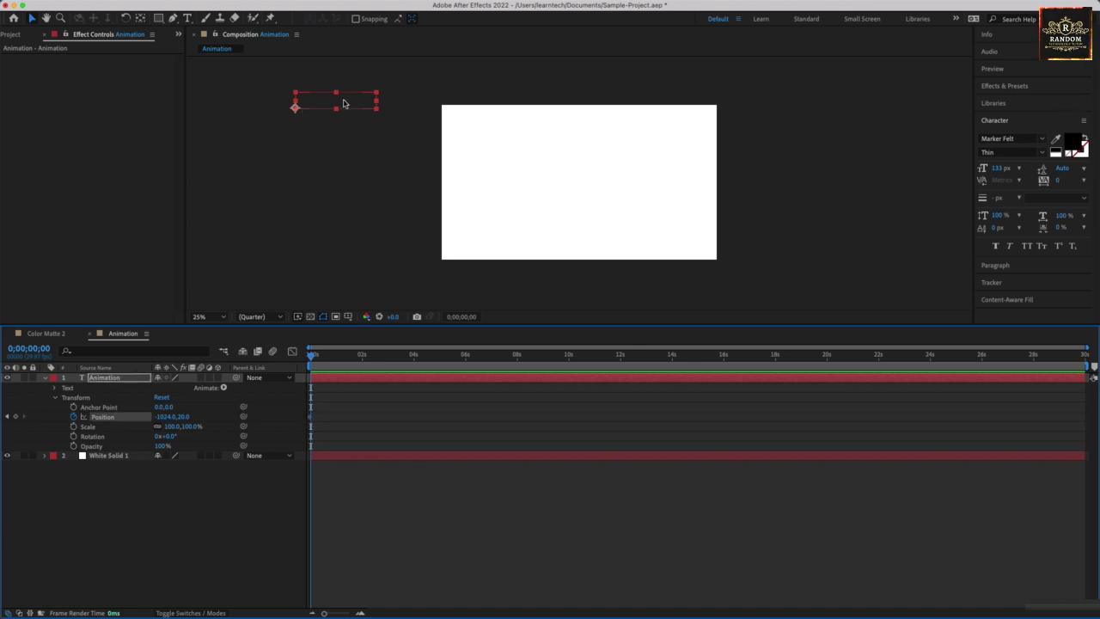
Place the text outside the frame's right side (about 2284, 604) at 0 seconds and mid-frame (about 648, 592) at 2 seconds, and preview it
left_click_drag(343, 103, 817, 187)
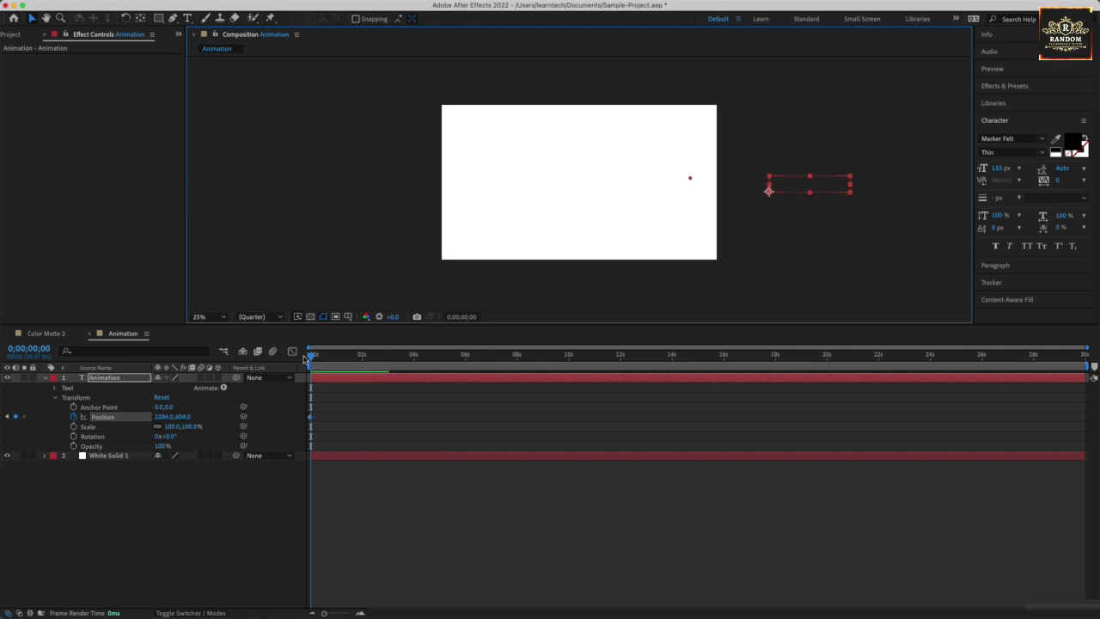
left_click(364, 356)
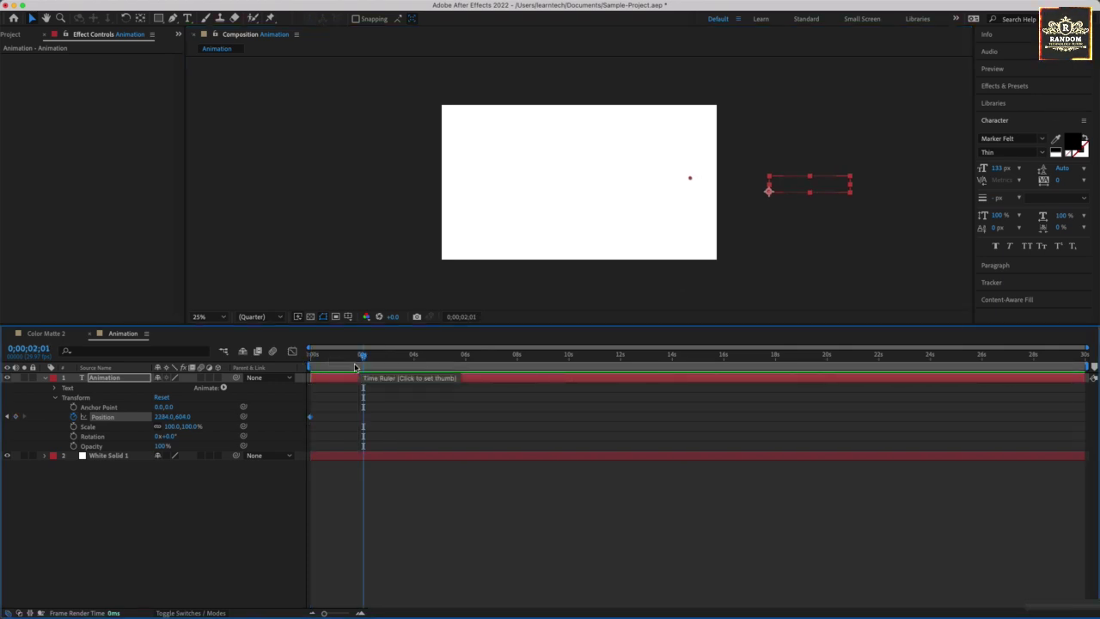
left_click_drag(800, 187, 564, 187)
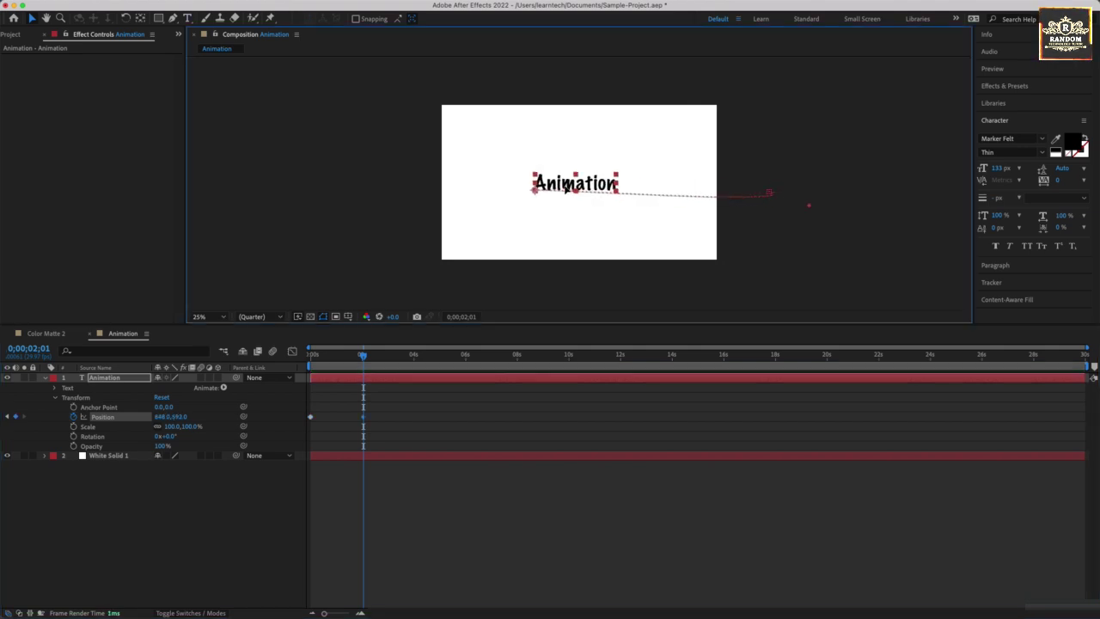
left_click_drag(364, 357, 260, 370)
key("space")
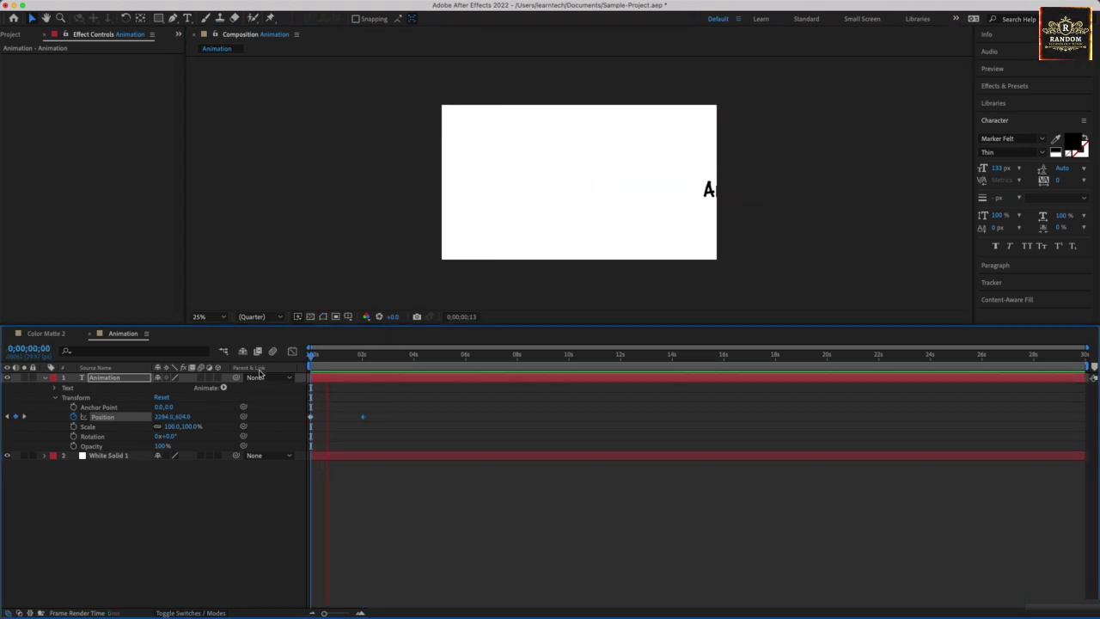
key("space")
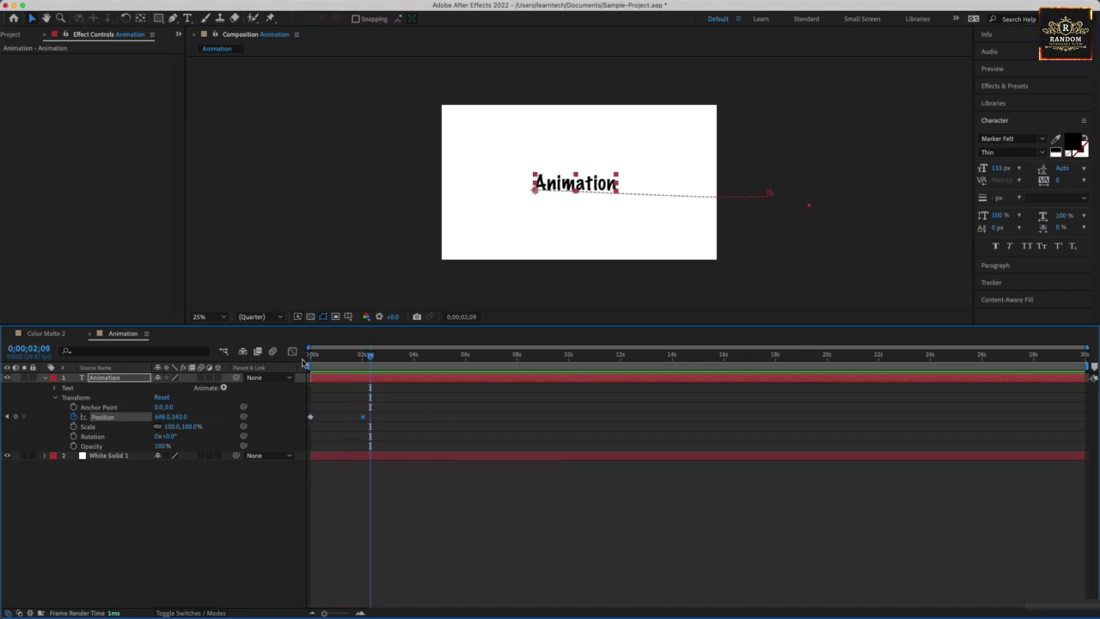
Move the second Position keyframe earlier to about 0.9 second and further to about 0.6 second, previewing the text's entrance each time
left_click_drag(364, 419, 336, 419)
left_click(311, 354)
key("space")
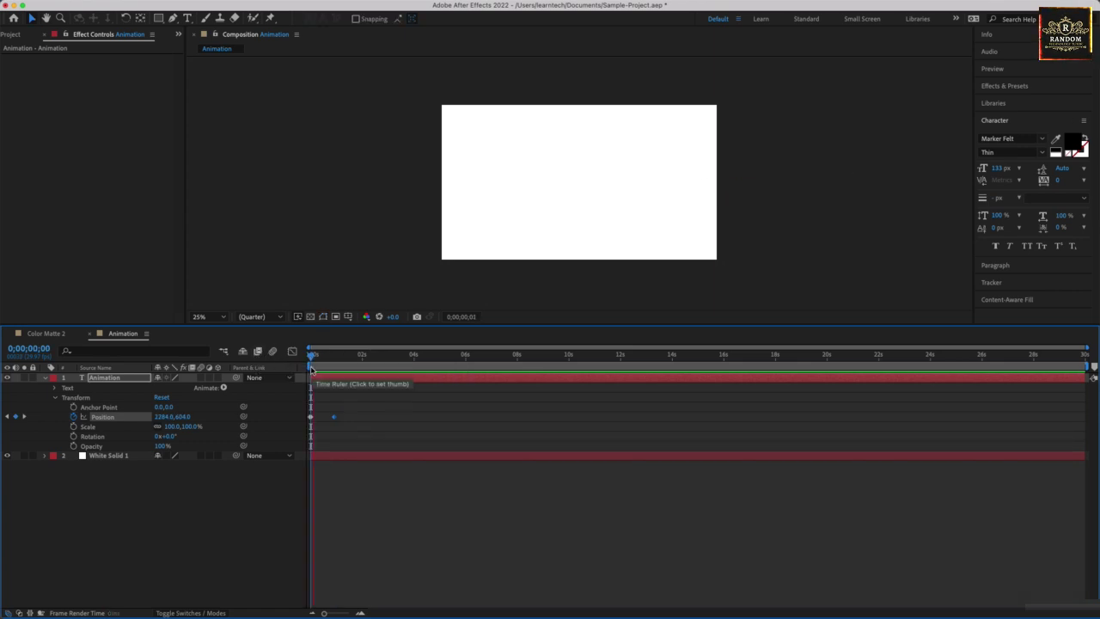
key("space")
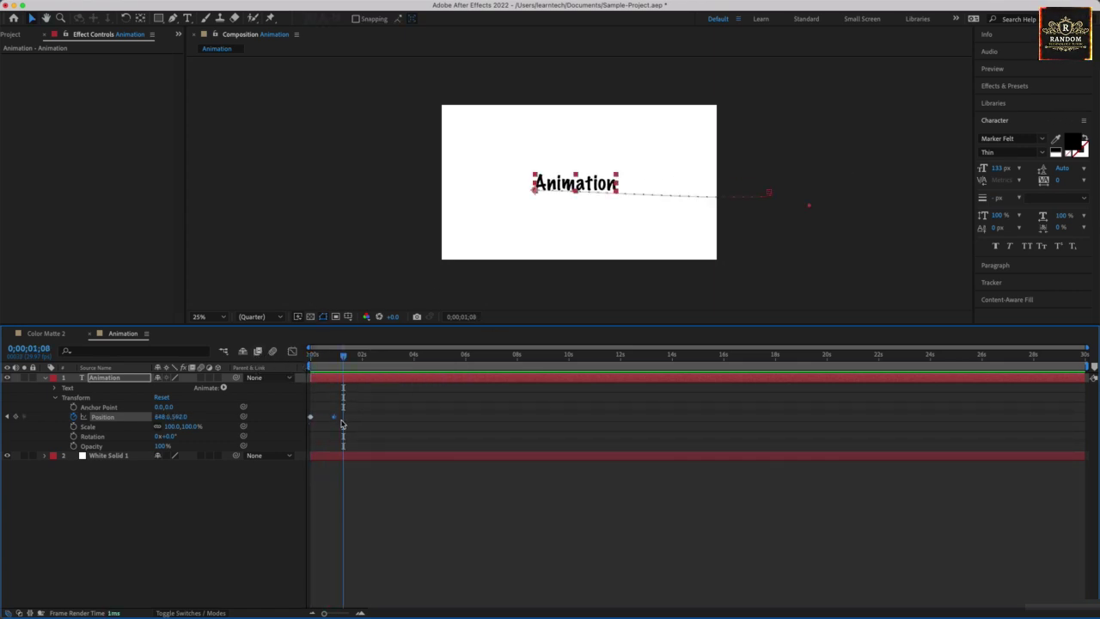
left_click_drag(335, 419, 327, 418)
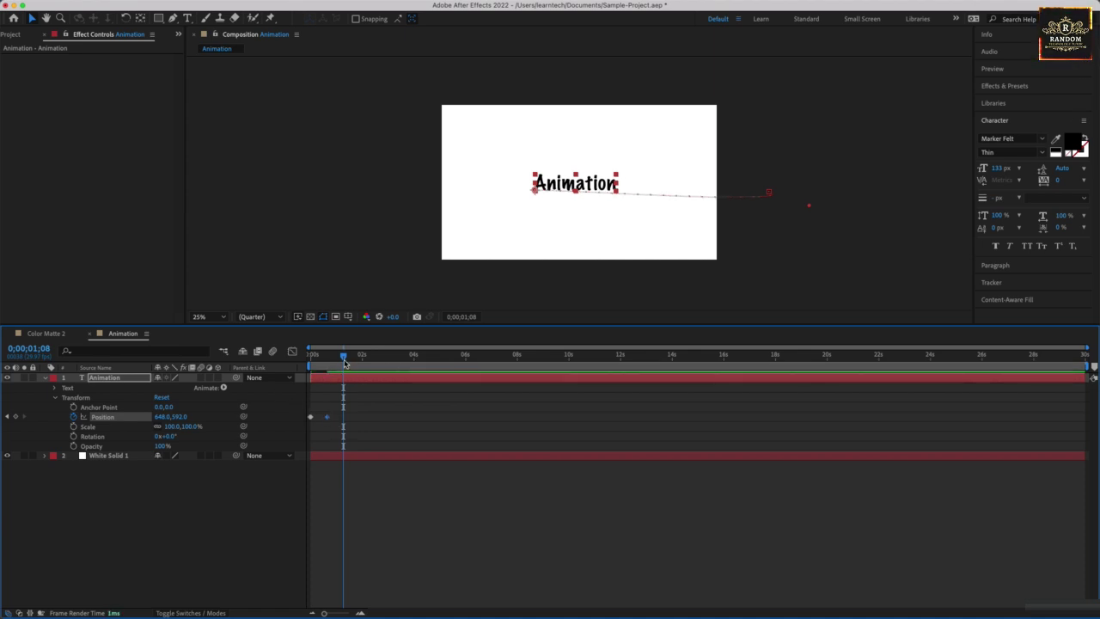
key("space")
key("space")
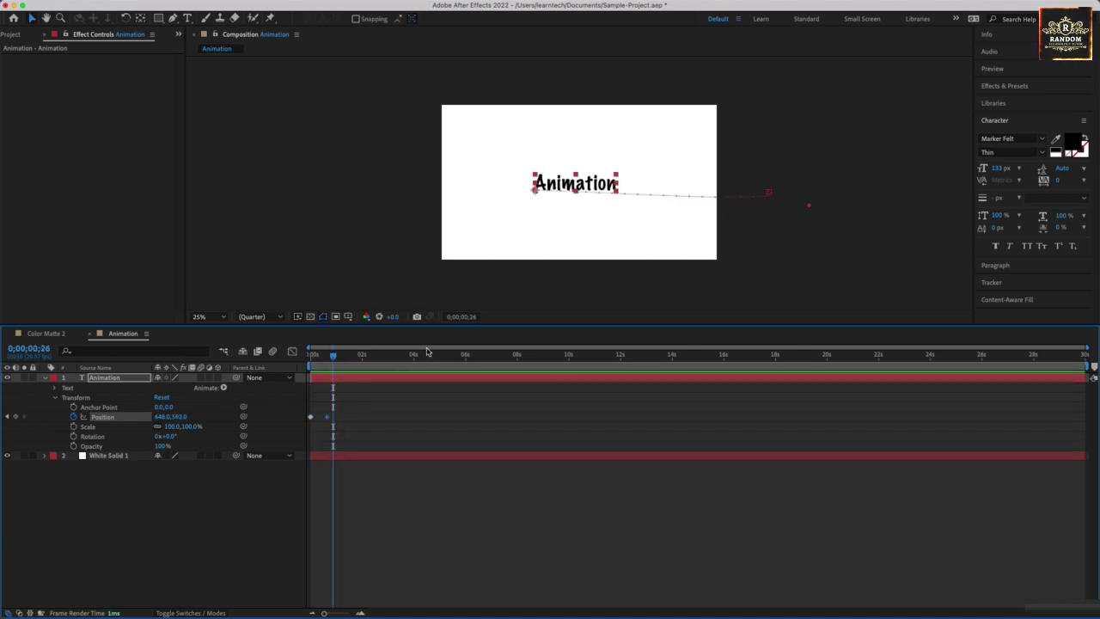
Move the second Position keyframe to about 2.4 seconds and preview the text's entrance from the start
left_click_drag(330, 418, 373, 418)
key("Home")
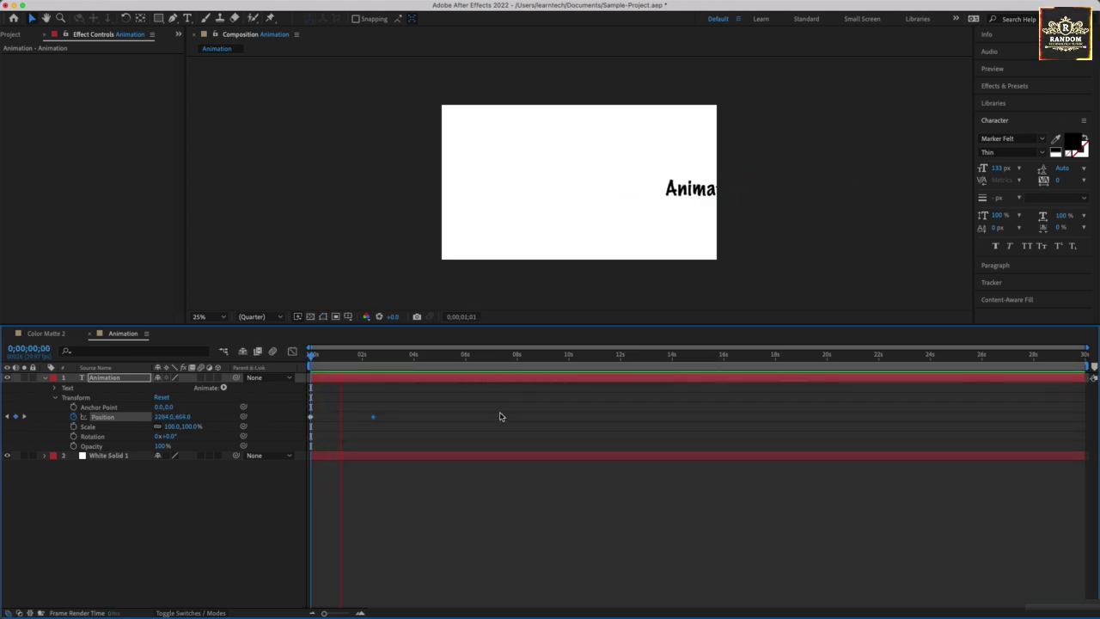
key("space")
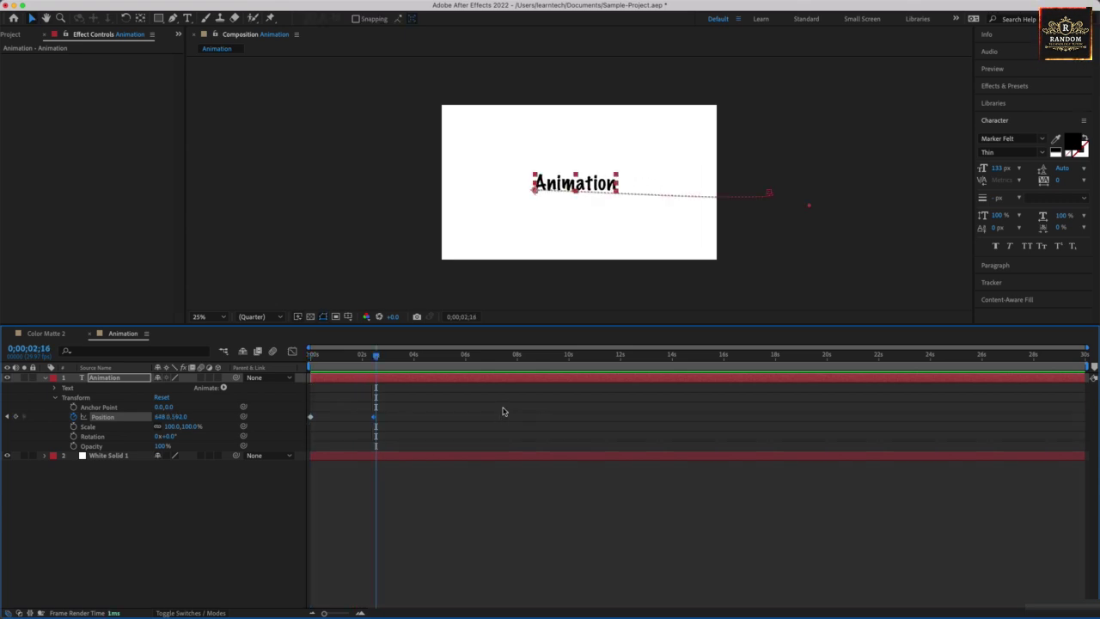
Reposition the text at the starting keyframe just outside the frame's right edge at about 1924, 700 and preview the animation
left_click_drag(385, 363, 244, 360)
left_click_drag(799, 186, 749, 200)
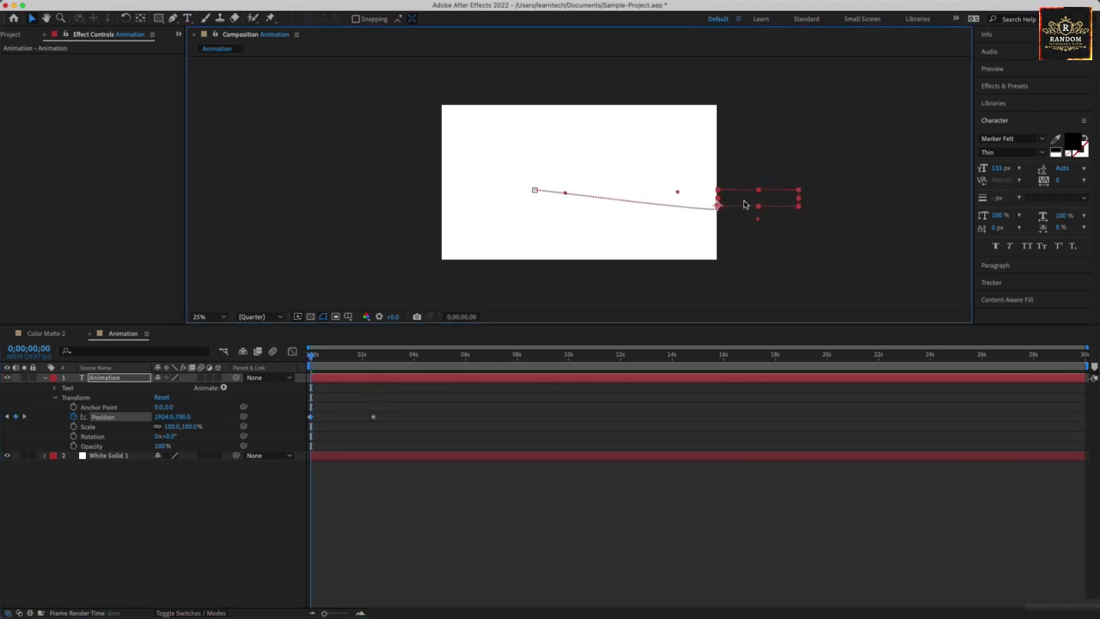
key("space")
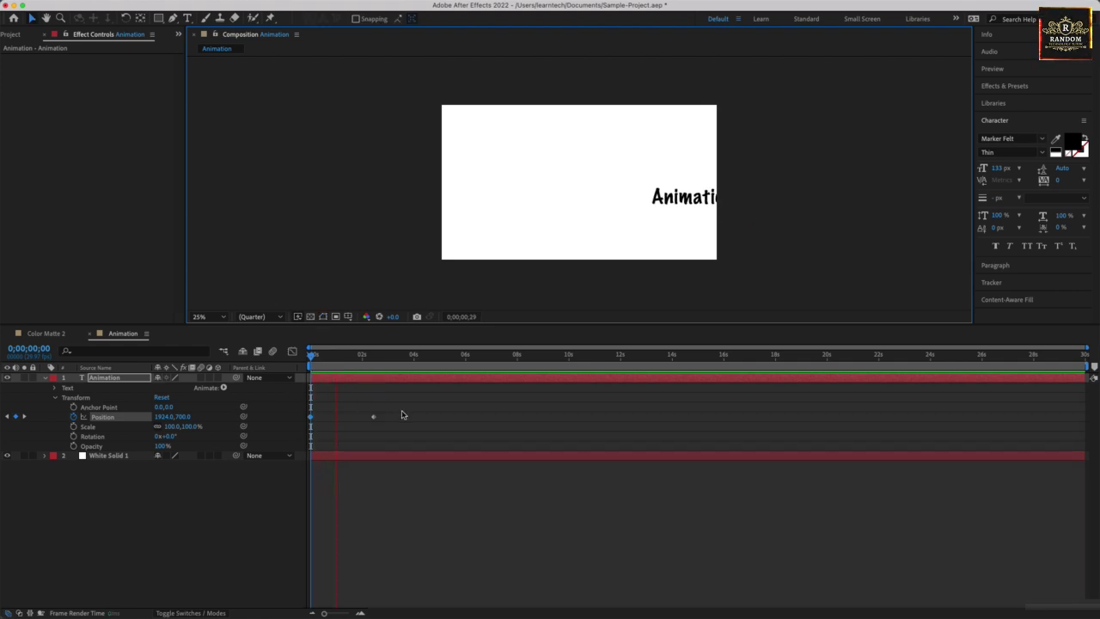
key("space")
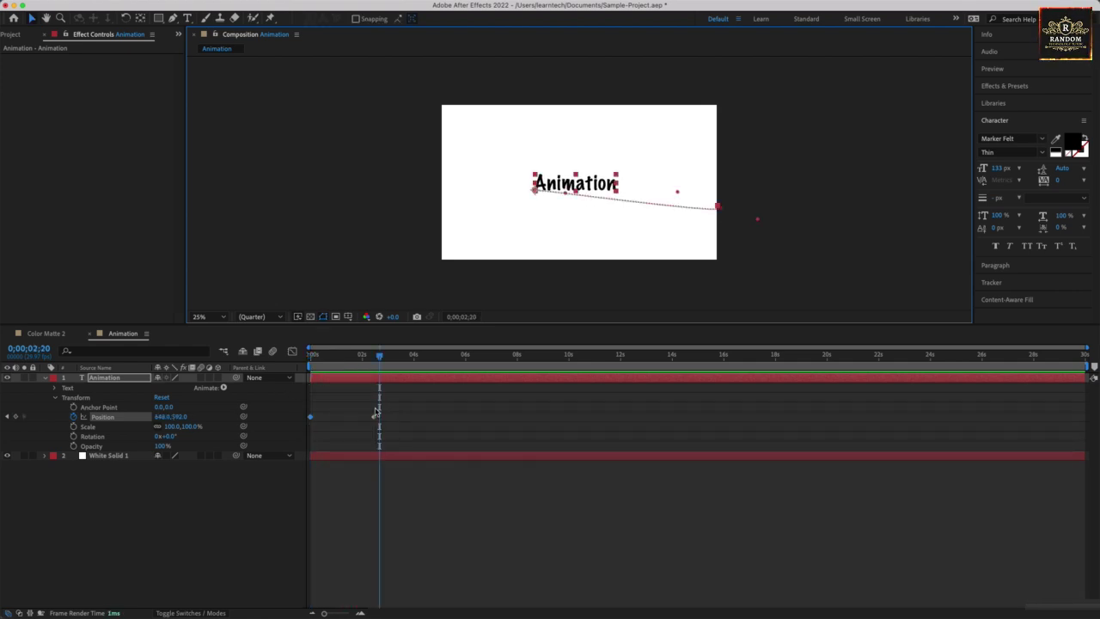
Move the mid-frame Position keyframe to about frame 24 and preview the shortened animation from the start
left_click_drag(374, 419, 333, 418)
key("Home")
key("space")
key("space")
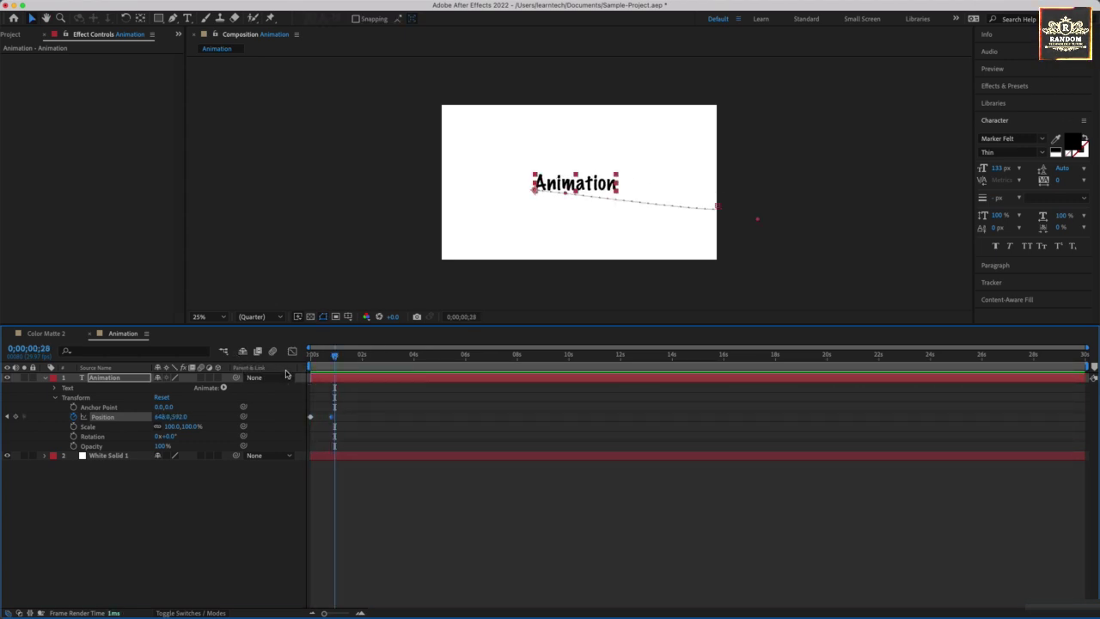
Add a Position keyframe at 2 seconds placing the text outside the frame's left side at about -1116, 632, and preview the full path repeatedly
left_click(363, 364)
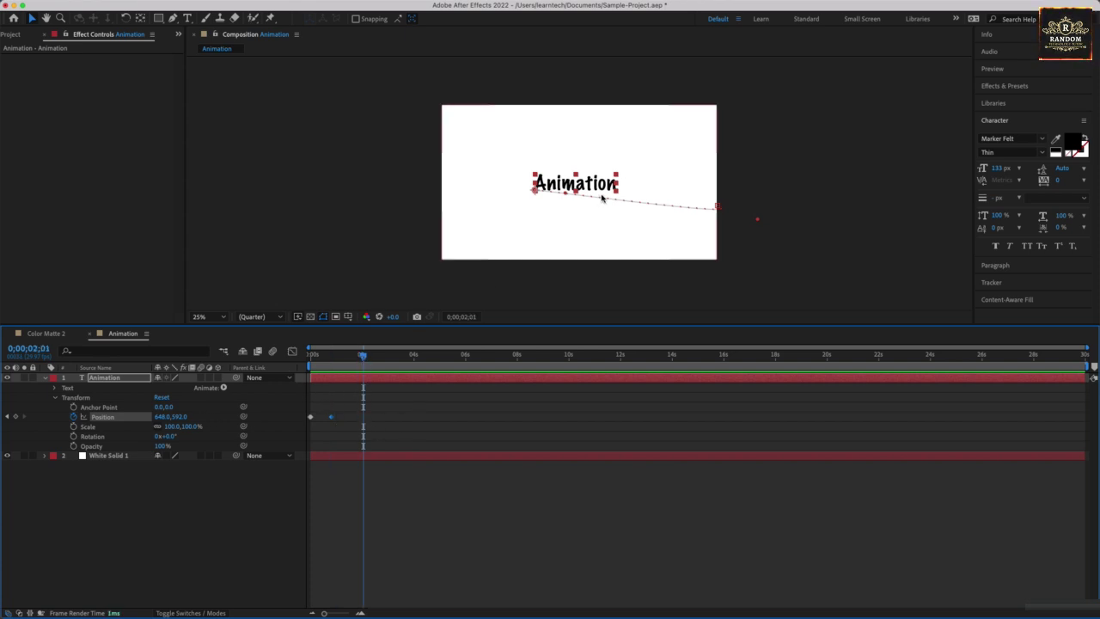
left_click_drag(556, 191, 302, 195)
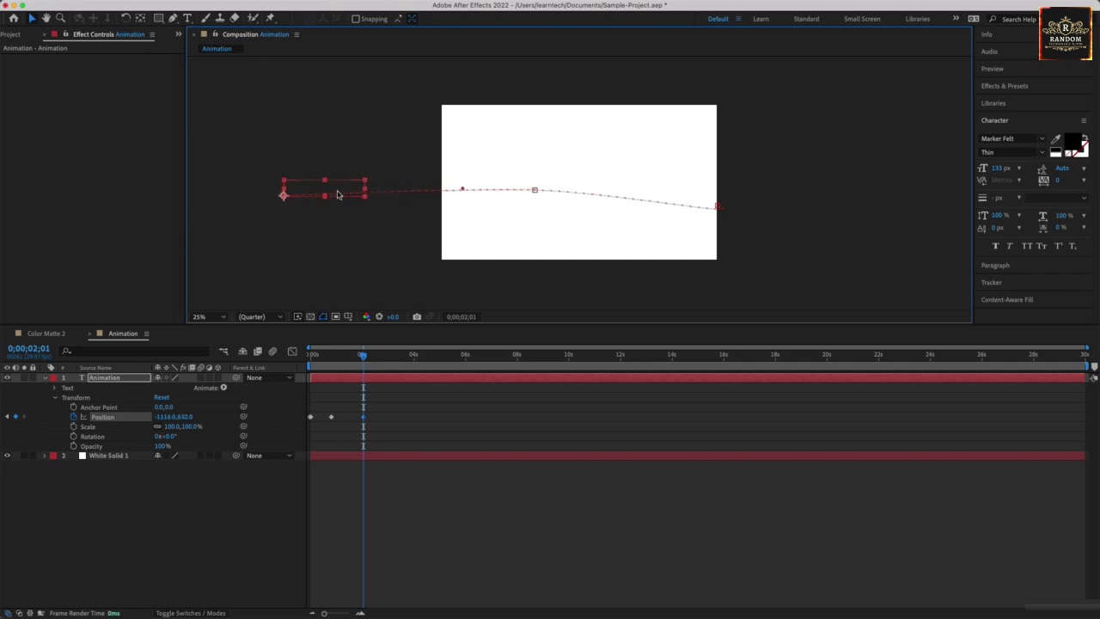
key("space")
key("space")
key("Home")
key("space")
key("space")
key("Home")
key("space")
key("space")
Move the last Position keyframe to 4 seconds and preview the text's exit from the start
mouse_move(342, 363)
left_mouse_down()
mouse_move(313, 363)
mouse_move(332, 362)
left_mouse_up()
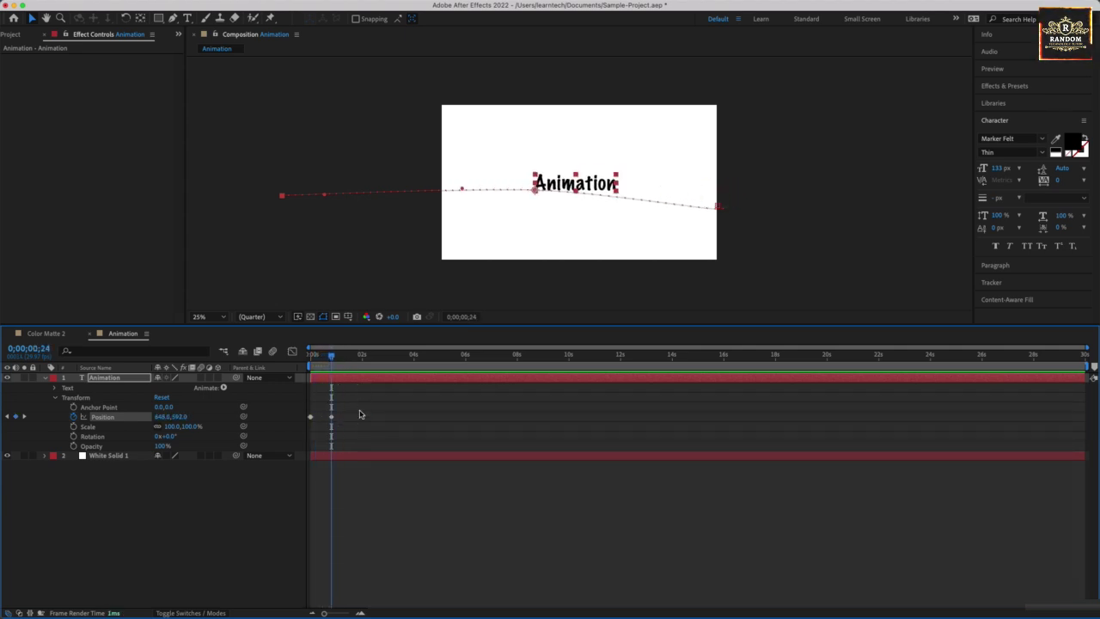
left_click_drag(363, 418, 412, 351)
left_click_drag(334, 355, 243, 344)
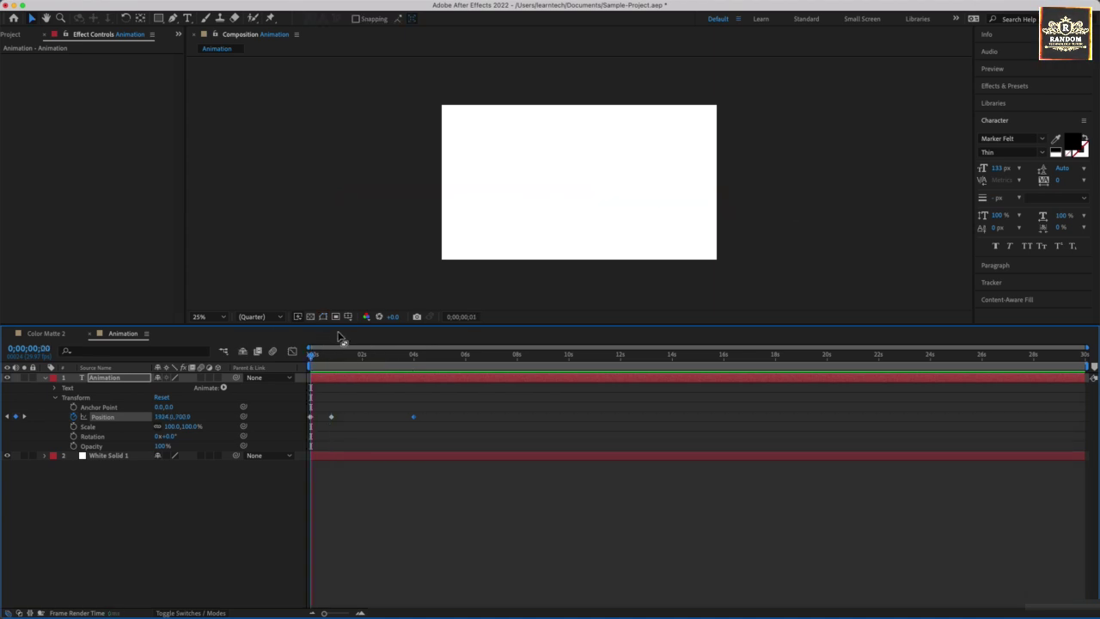
key("space")
key("space")
Move the last Position keyframe to about 6 seconds and preview the slower exit from the start
left_click_drag(414, 418, 468, 419)
left_click_drag(455, 354, 293, 344)
key("space")
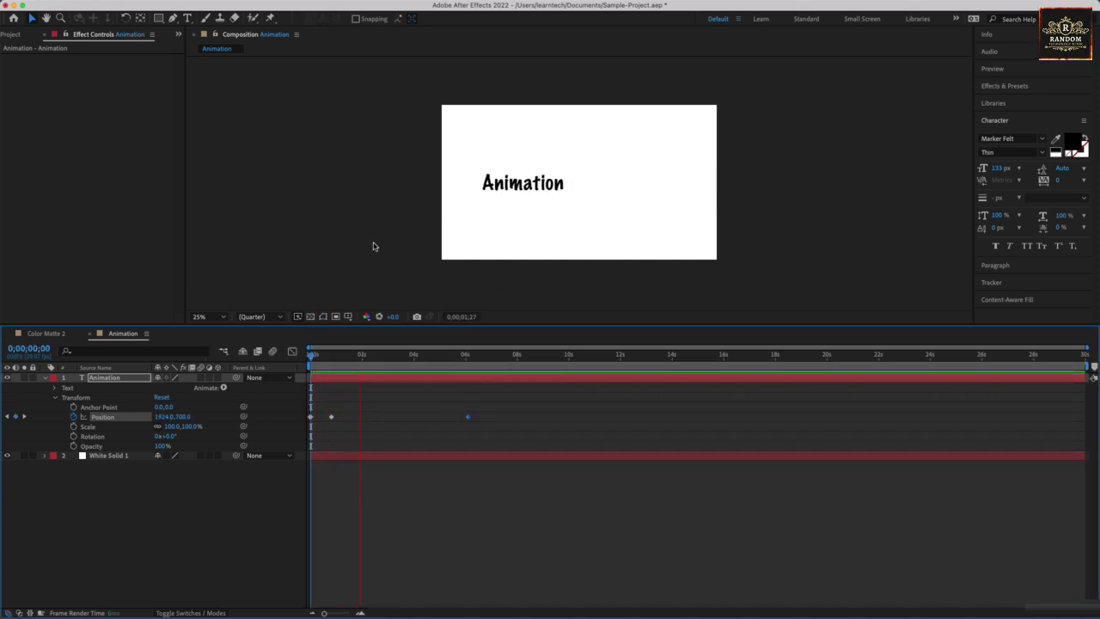
key("space")
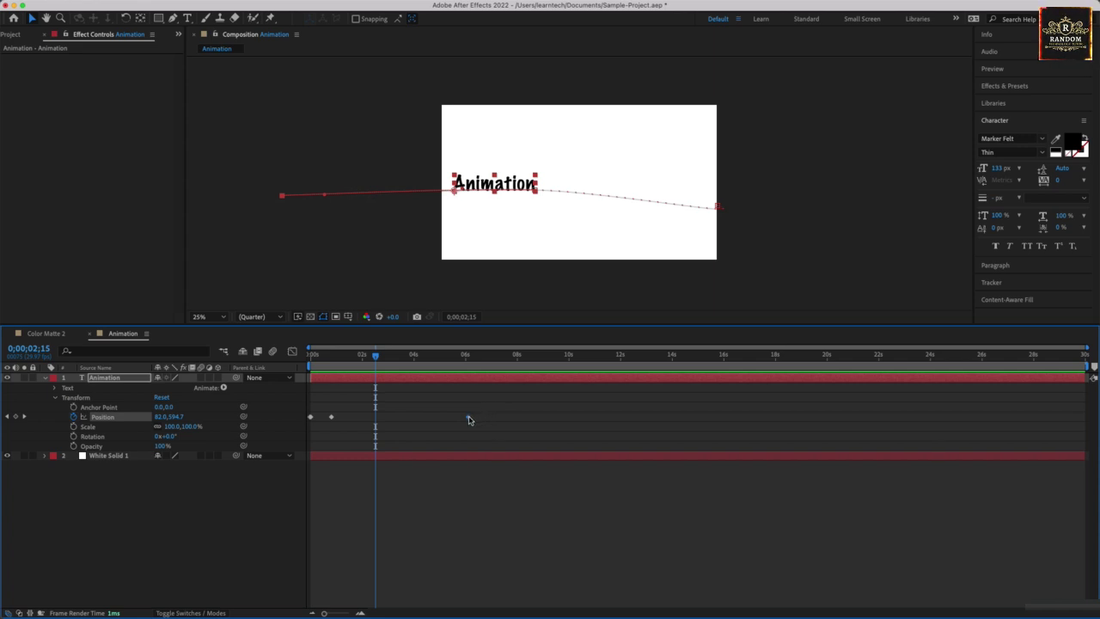
Remove the exit keyframe at about 6 seconds and preview the animation with only the two entrance keyframes
key("super+z")
key("Home")
key("space")
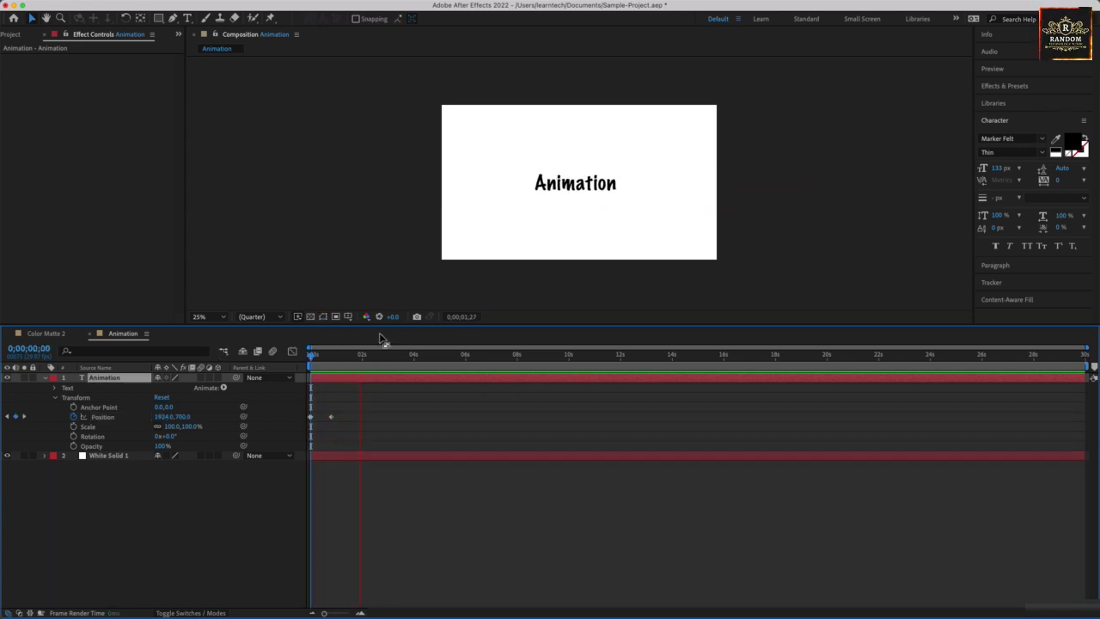
key("space")
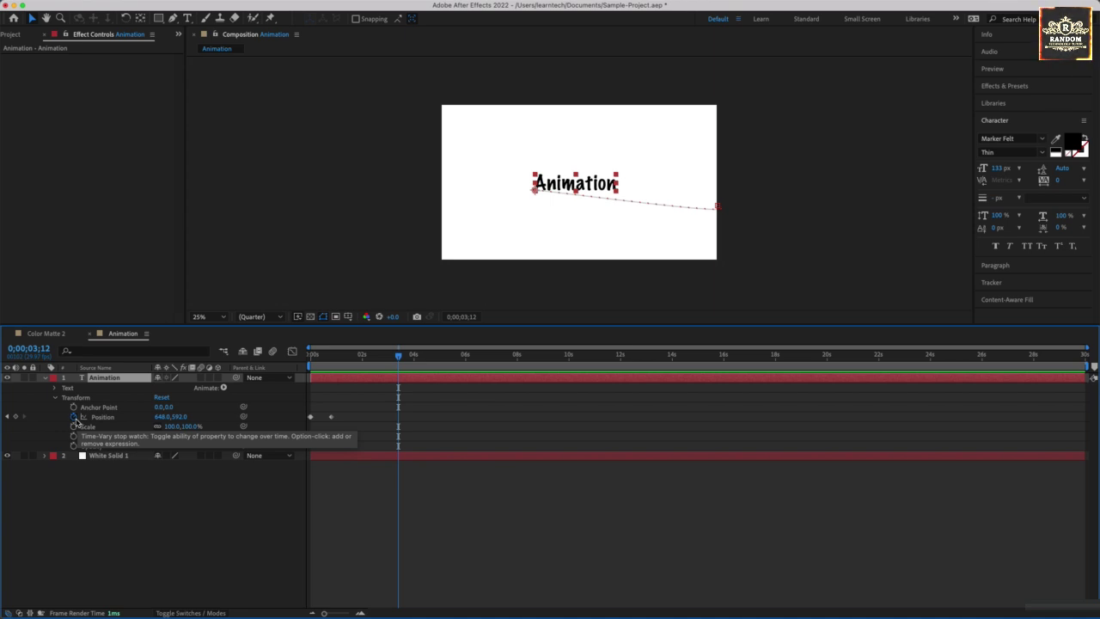
Turn off Position keyframing on the Animation text layer, check the static text in playback, and save the project
left_click(73, 417)
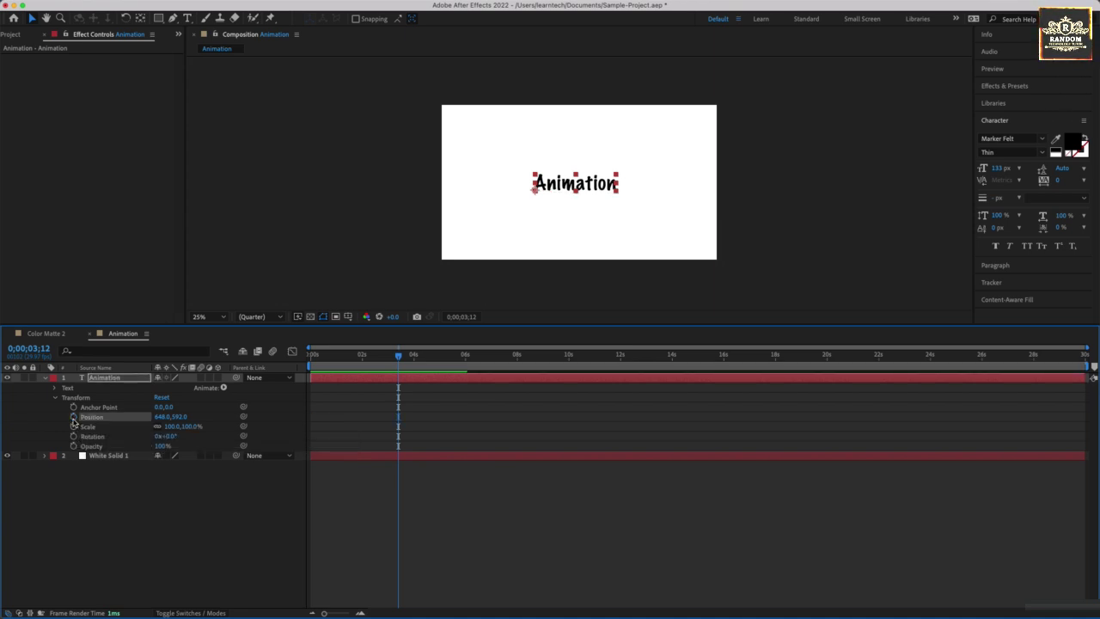
key("space")
key("space")
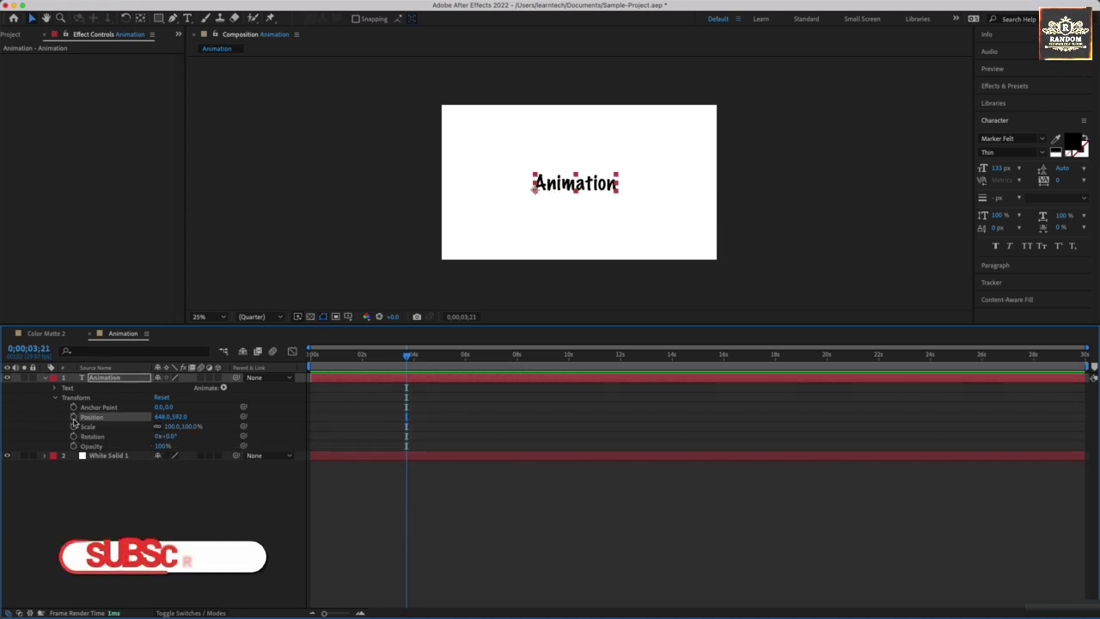
left_click_drag(392, 357, 308, 359)
key("space")
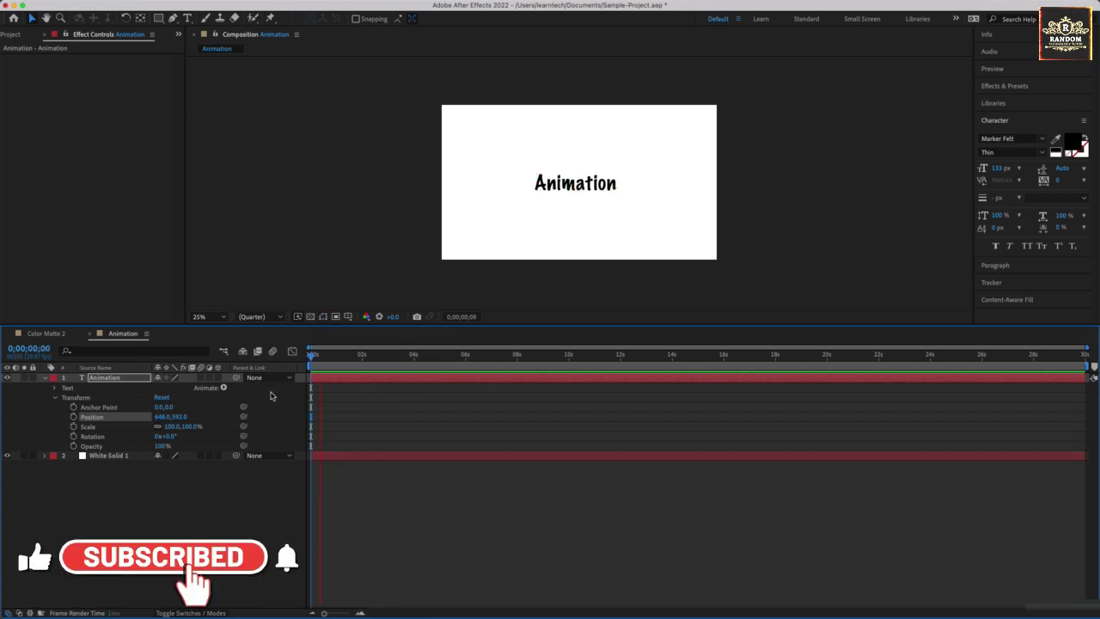
key("space")
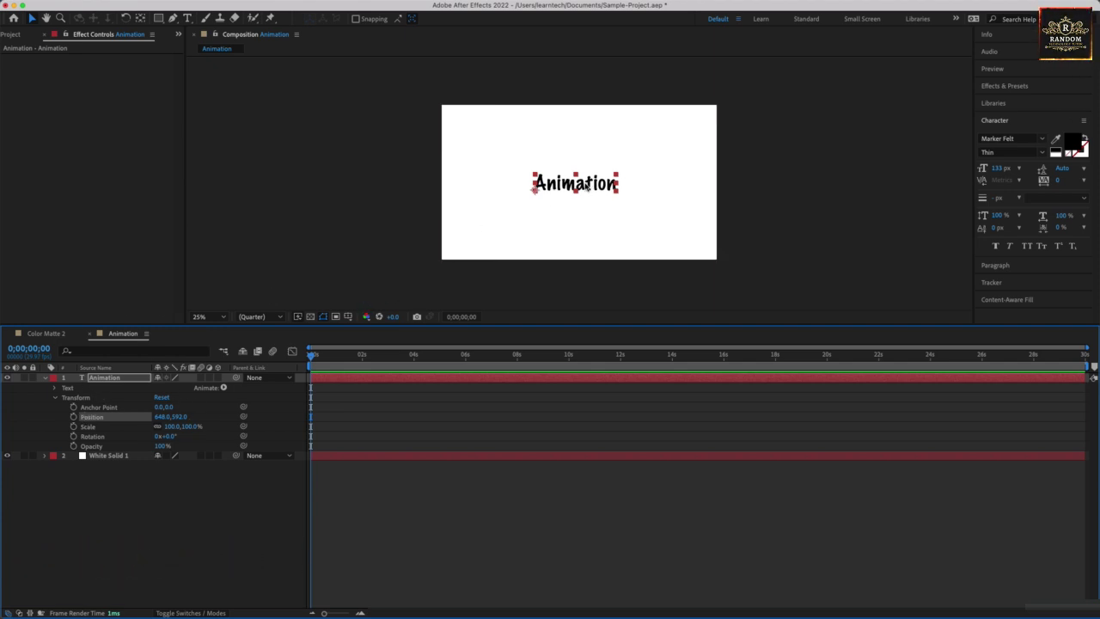
key("super+s")
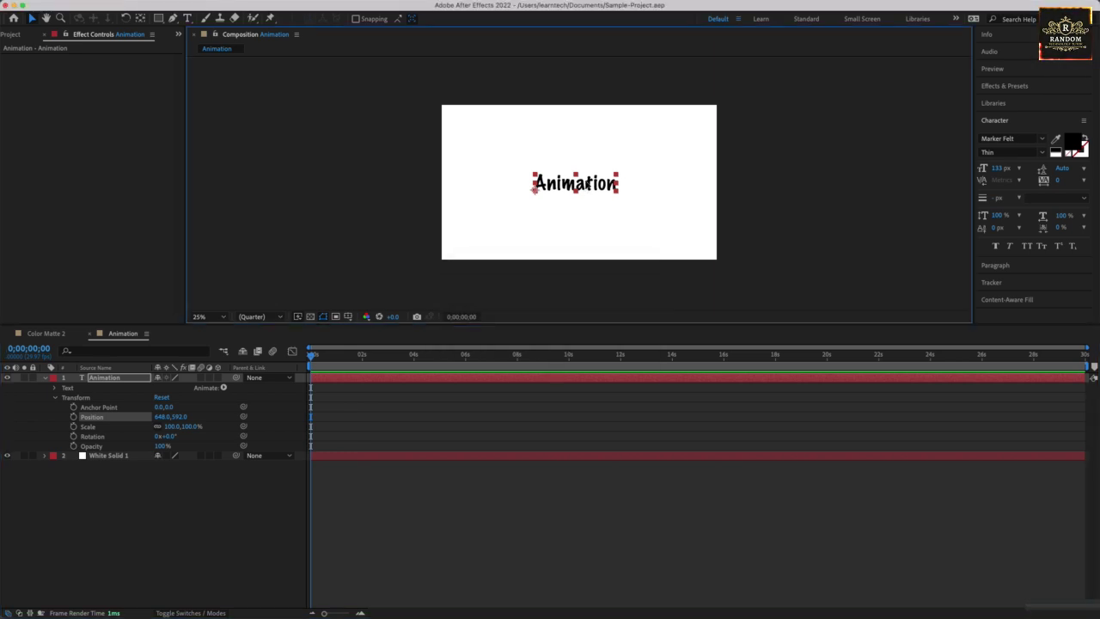
Keyframe the text's Position above the frame (about 556, -84) at 0 seconds and mid-frame (about 608, 560) at 2 seconds
left_click_drag(586, 186, 573, 87)
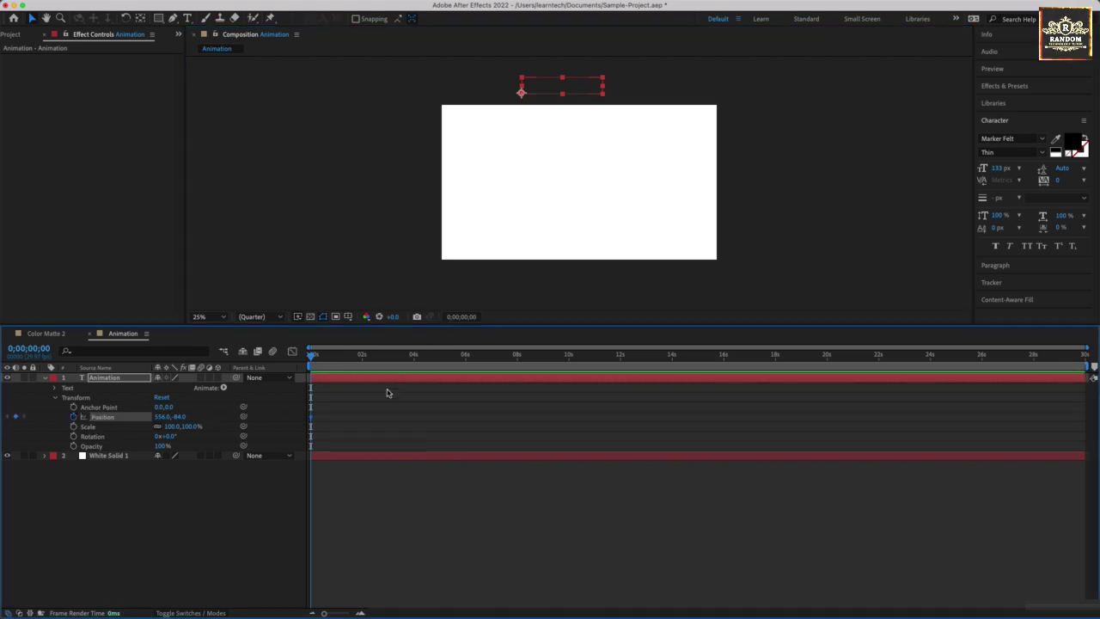
left_click(363, 365)
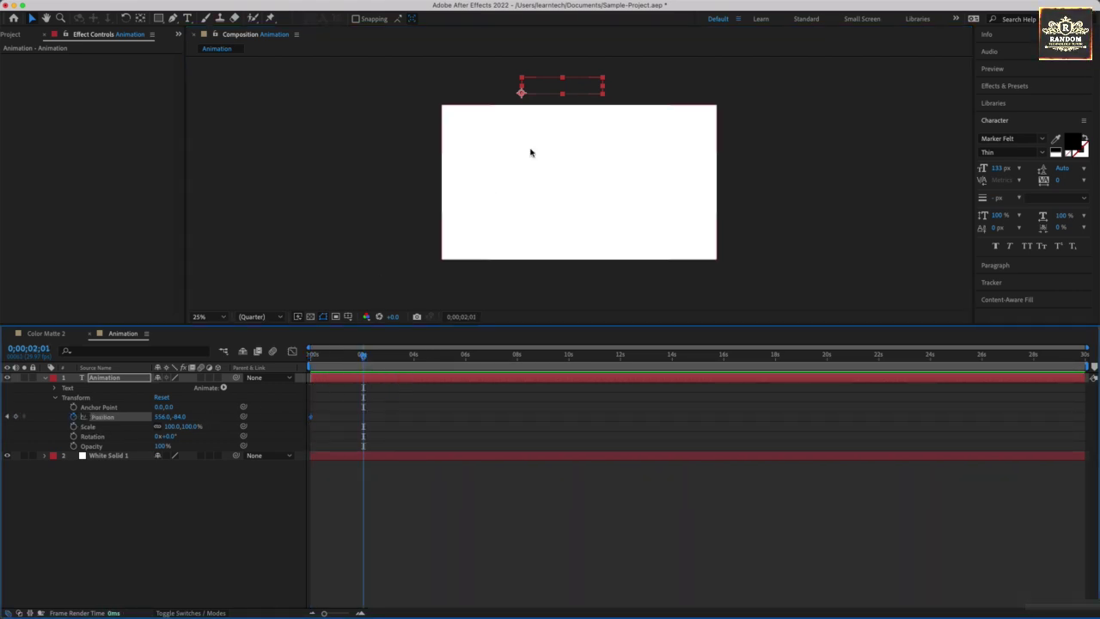
left_click_drag(565, 93, 571, 180)
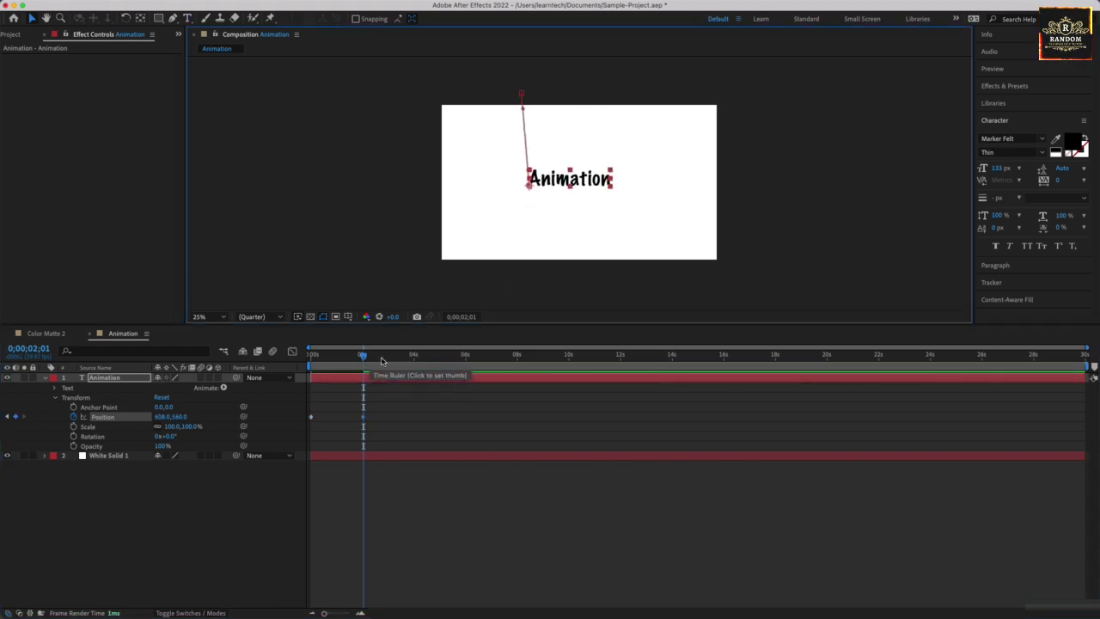
Add a Position keyframe at 10 seconds placing the text outside the frame's left side at about -1388, 548, and preview from the start
left_click(415, 363)
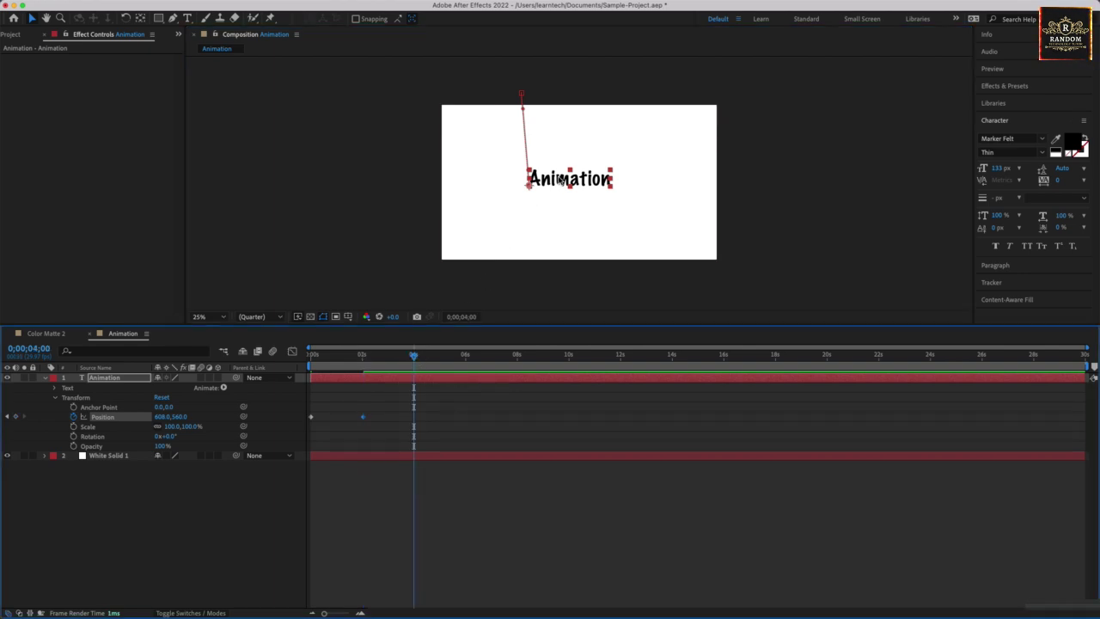
left_click(569, 362)
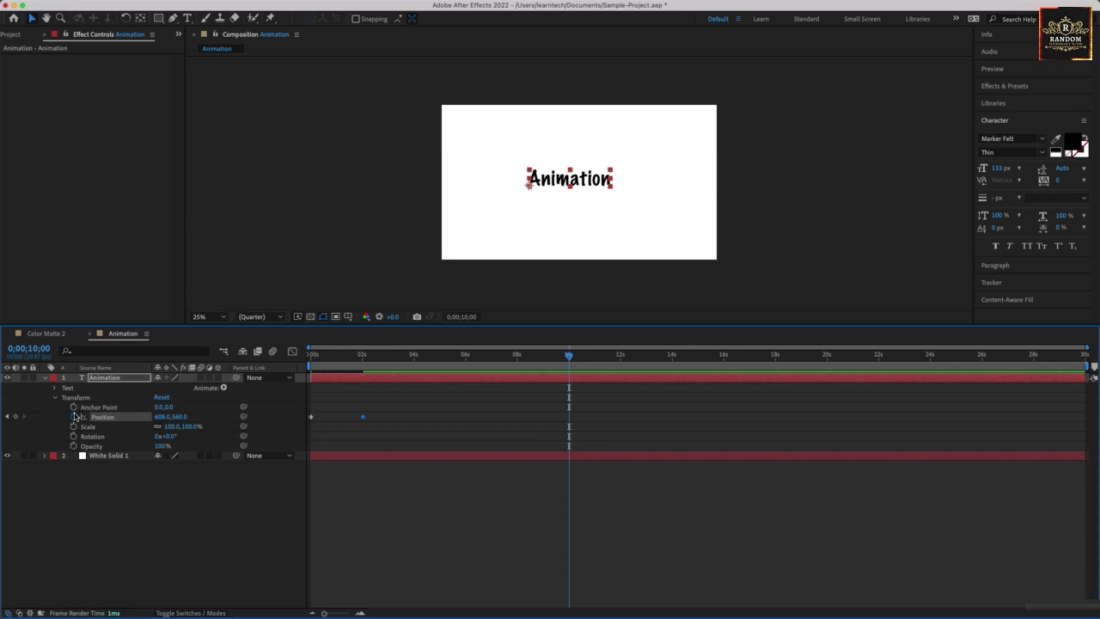
left_click_drag(548, 186, 263, 184)
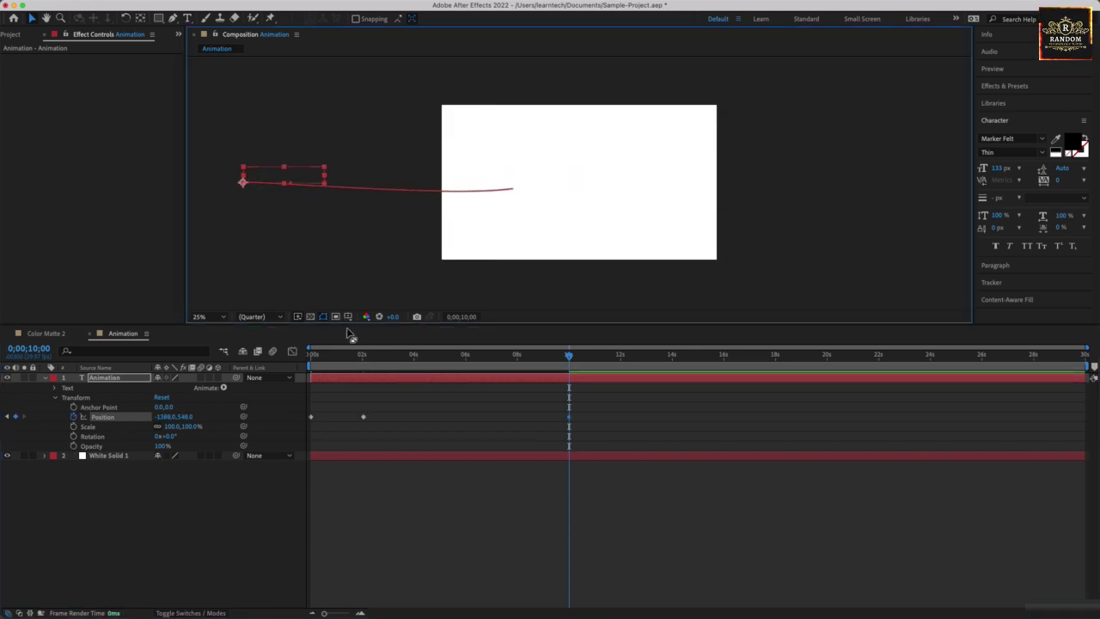
key("space")
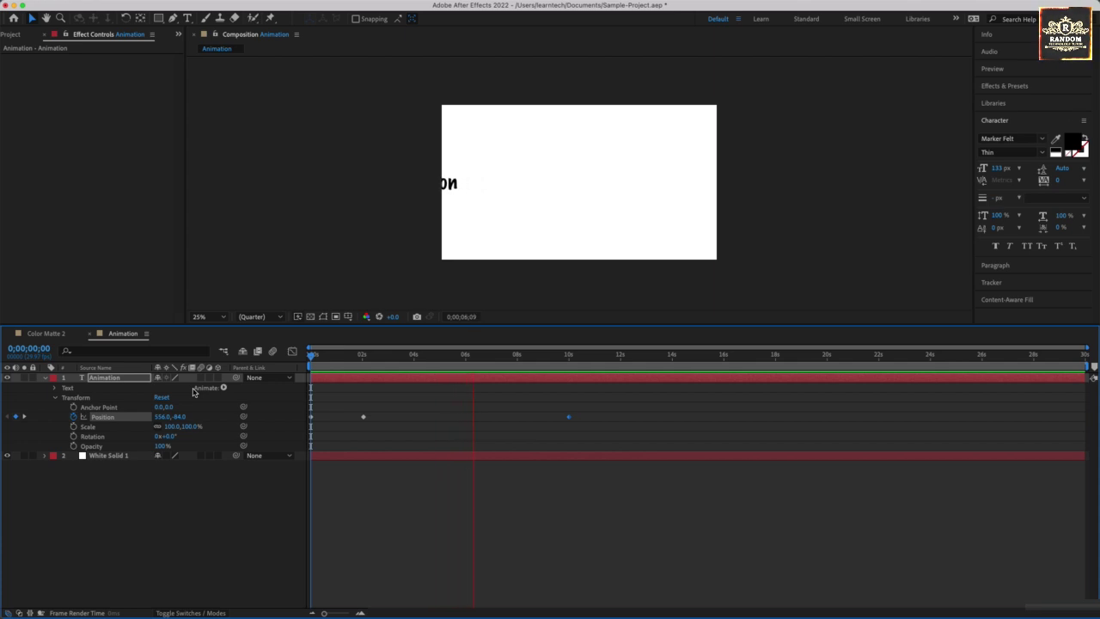
Delete the Animation text's Position keyframe at 10 seconds, preview the remaining entrance from the start, and save the project
key("space")
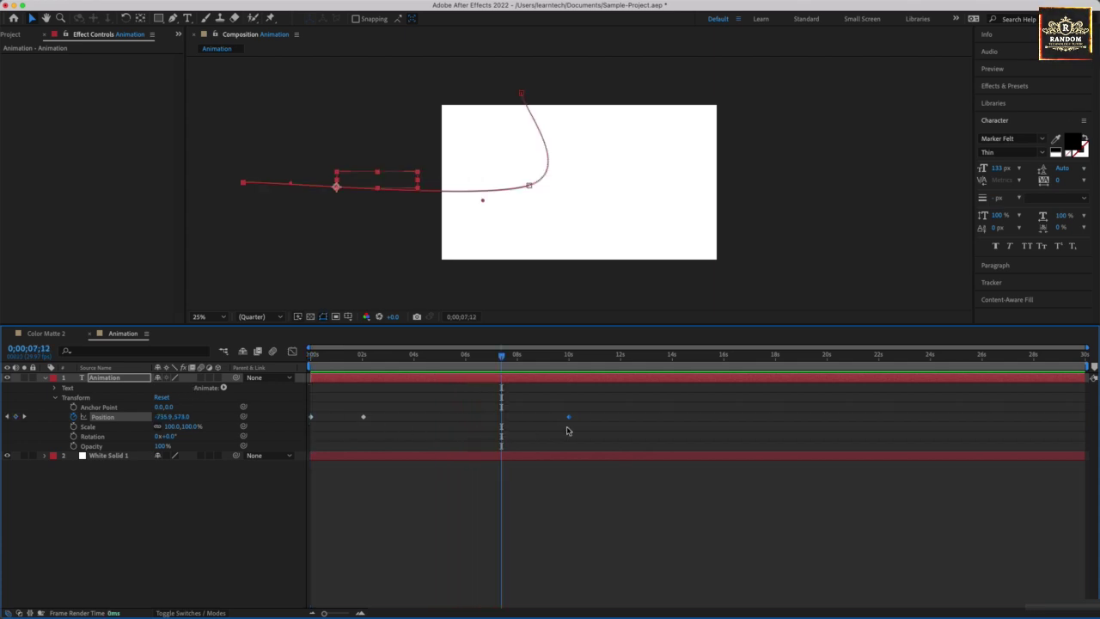
key("Delete")
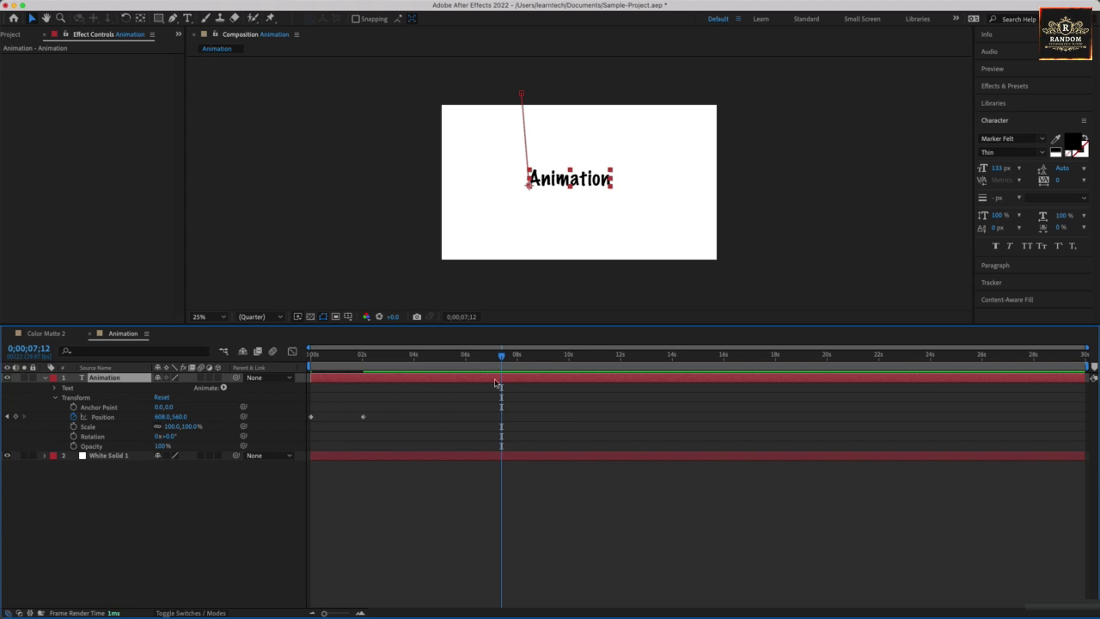
key("Home")
key("space")
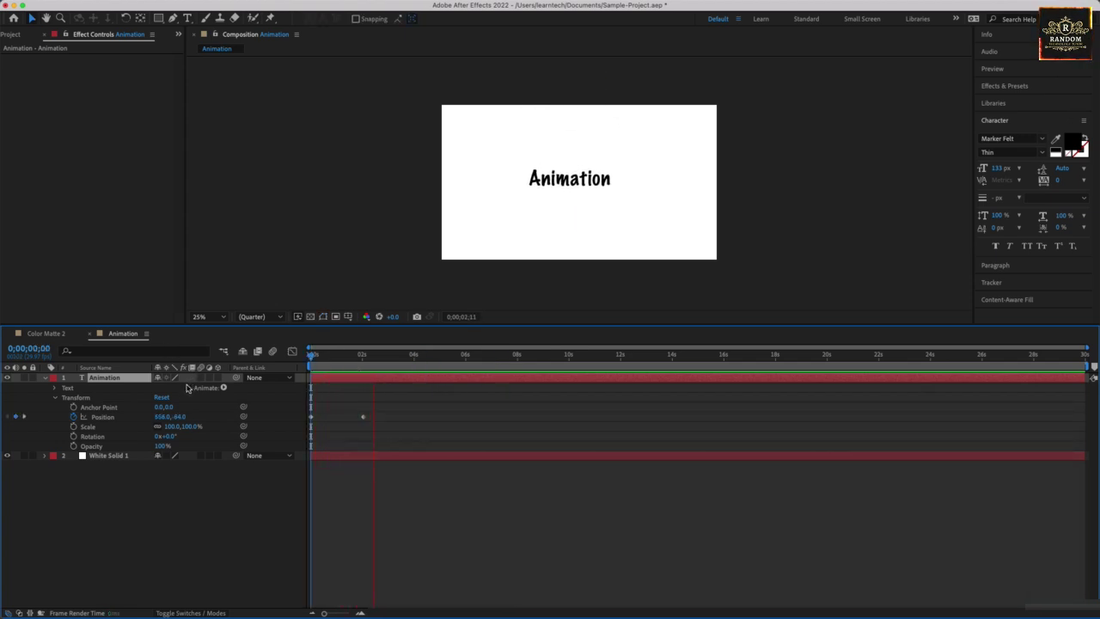
key("space")
key("super+s")
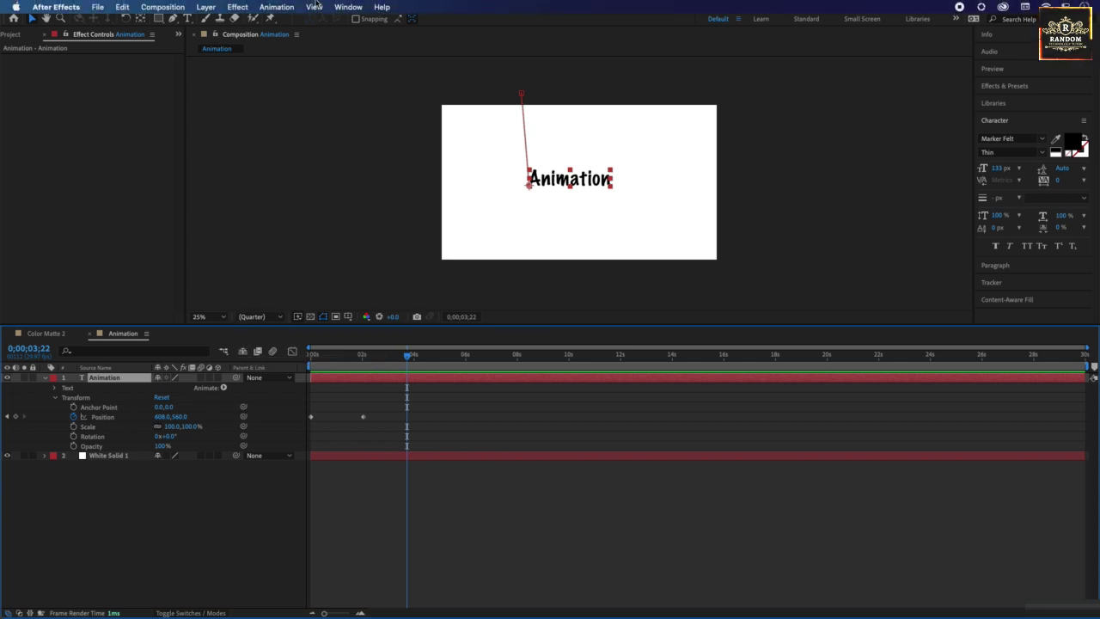
left_click(291, 8)
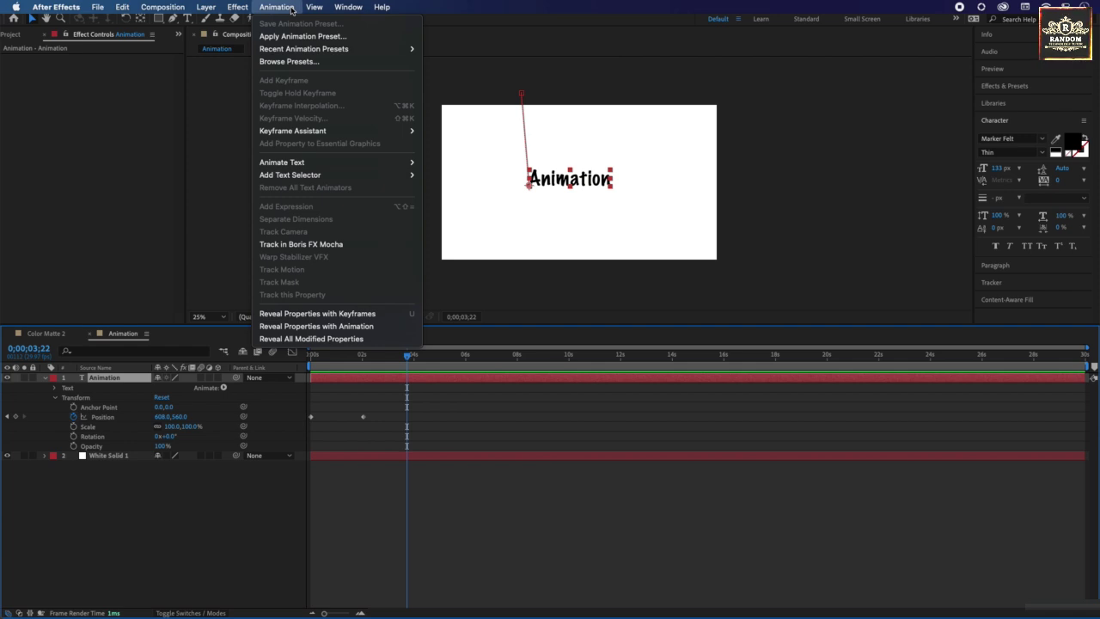
mouse_move(325, 133)
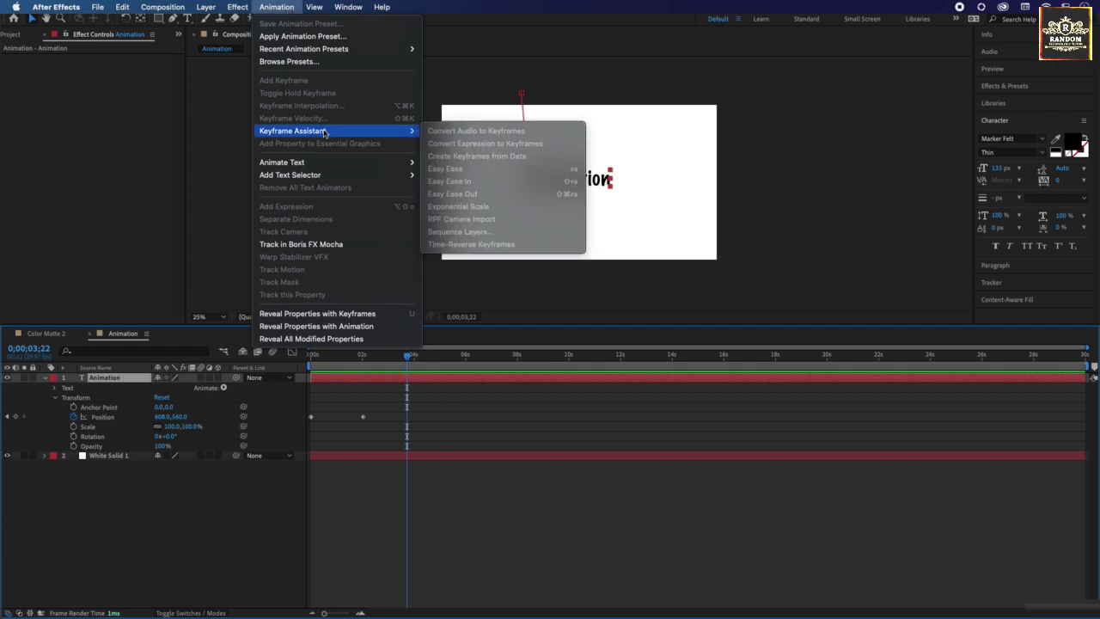
mouse_move(320, 165)
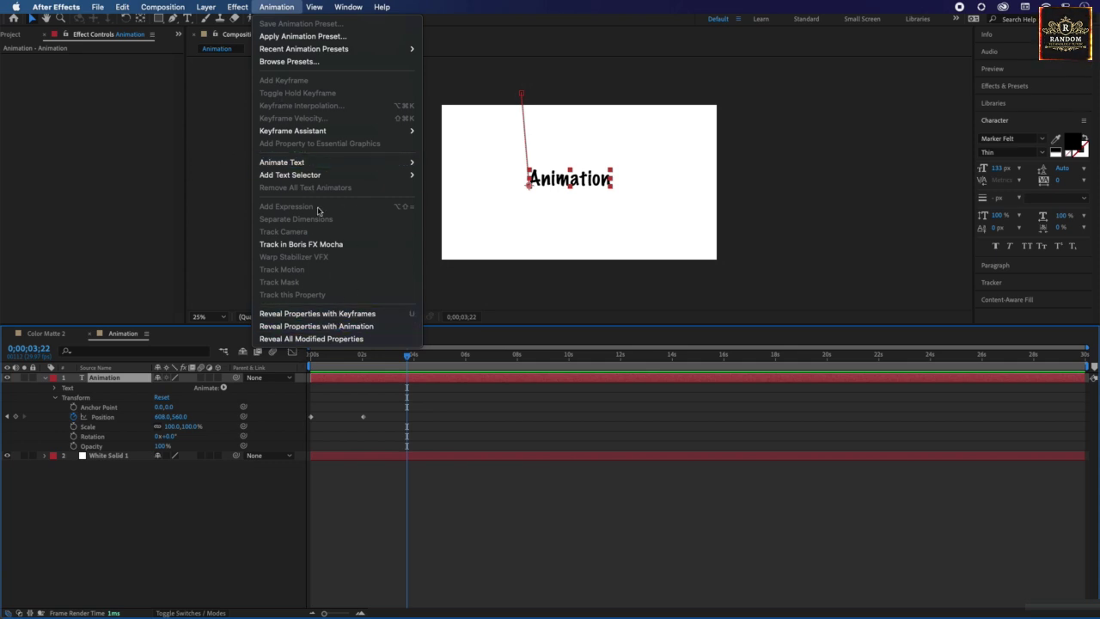
left_click(204, 189)
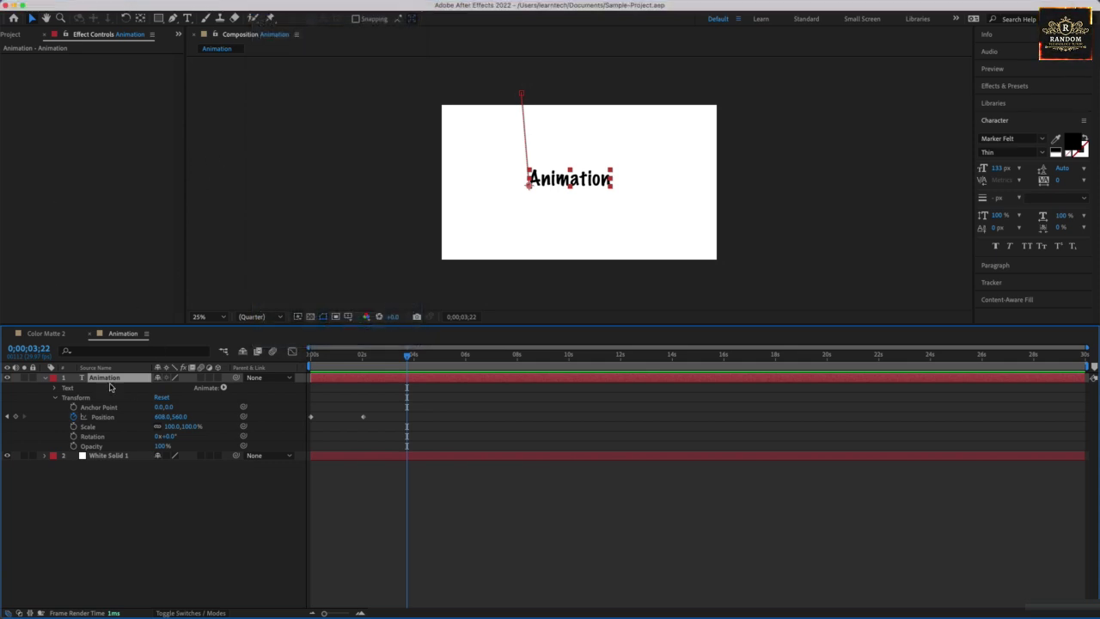